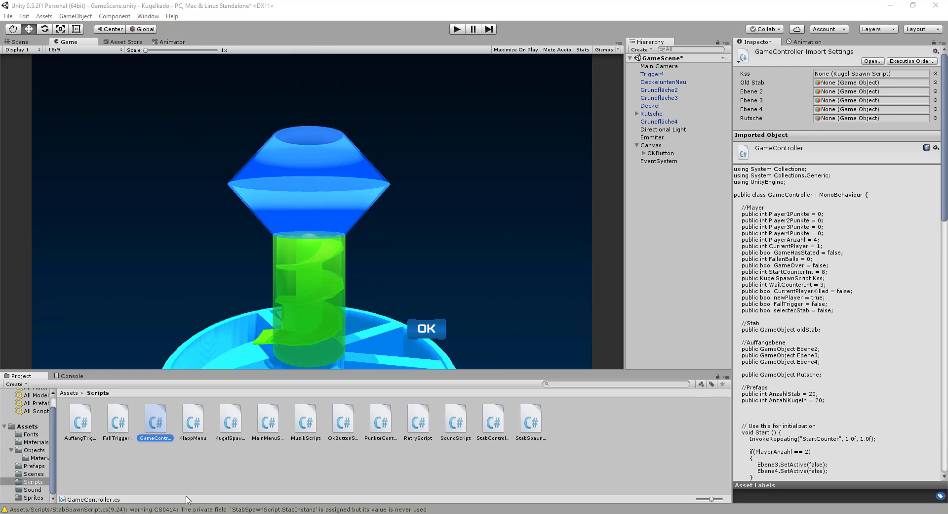
Switch to Visual Studio, where FallTriggerController.cs from the Kugelkado project is open
key(alt+Tab)
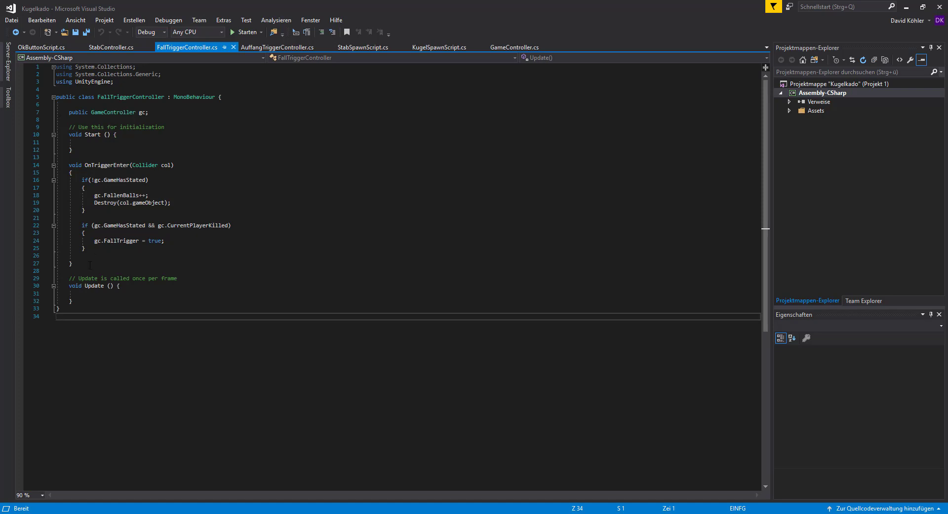
Add an empty void OnTriggerStay() method below OnTriggerEnter
click(94, 261)
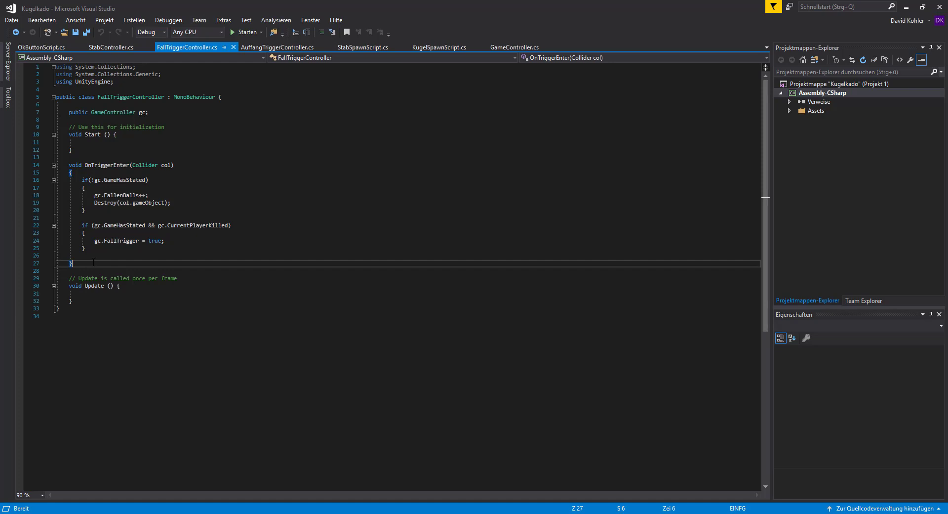
key(Return)
key(Return)
text(vo)
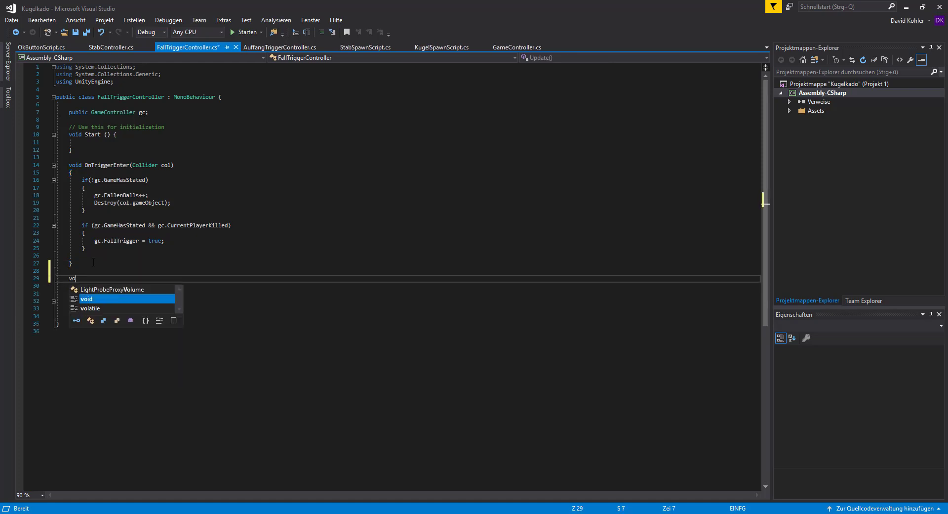
text(id On)
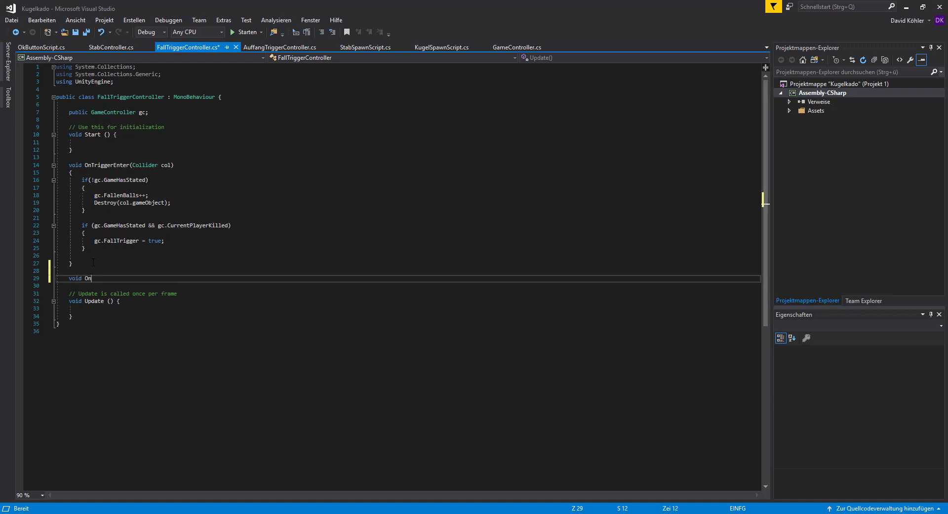
text(TriggerSt)
text(ay())
key(Return)
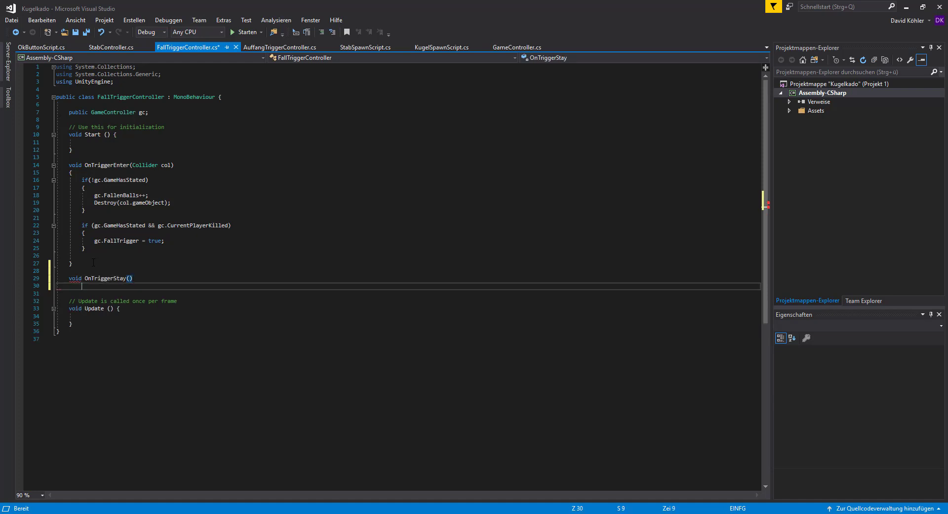
text({)
key(Return)
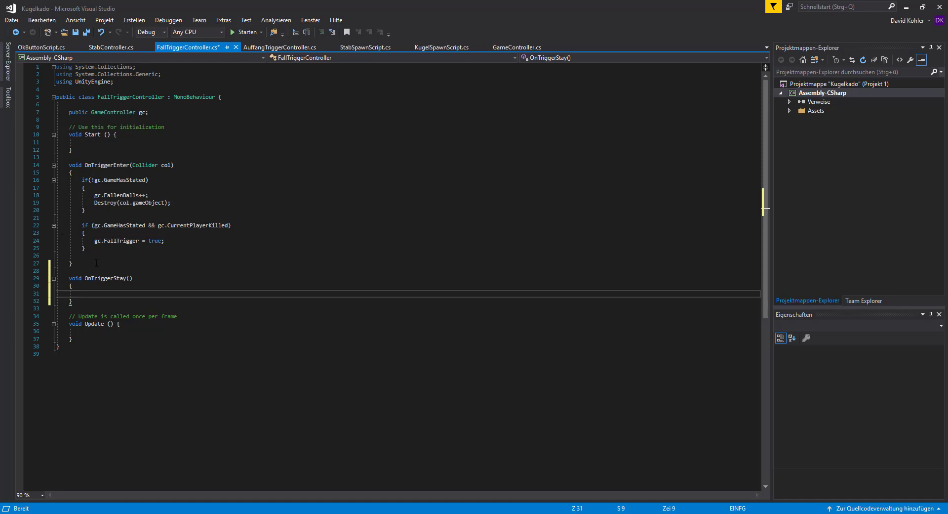
Move the FallTrigger-setting if block from OnTriggerEnter into OnTriggerStay and remove leftover blank lines
drag(110, 251, 82, 225)
key(ctrl+c)
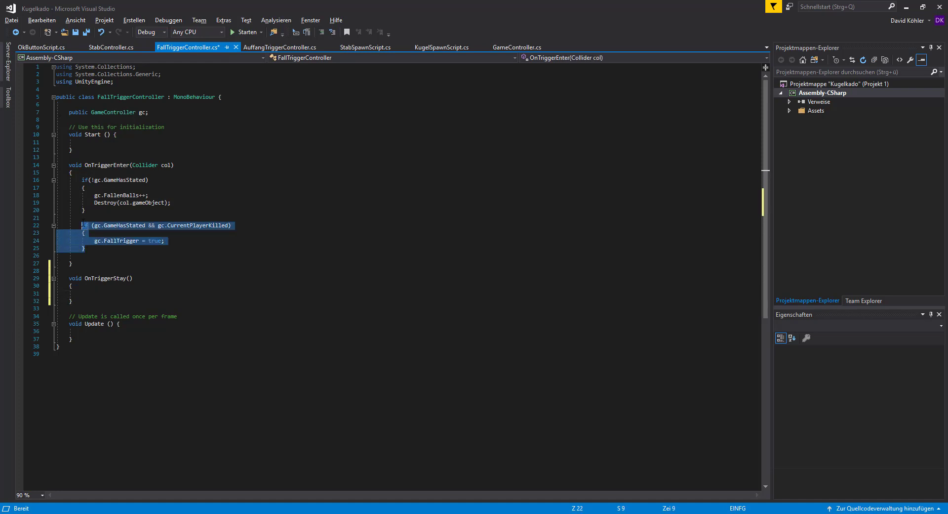
key(Delete)
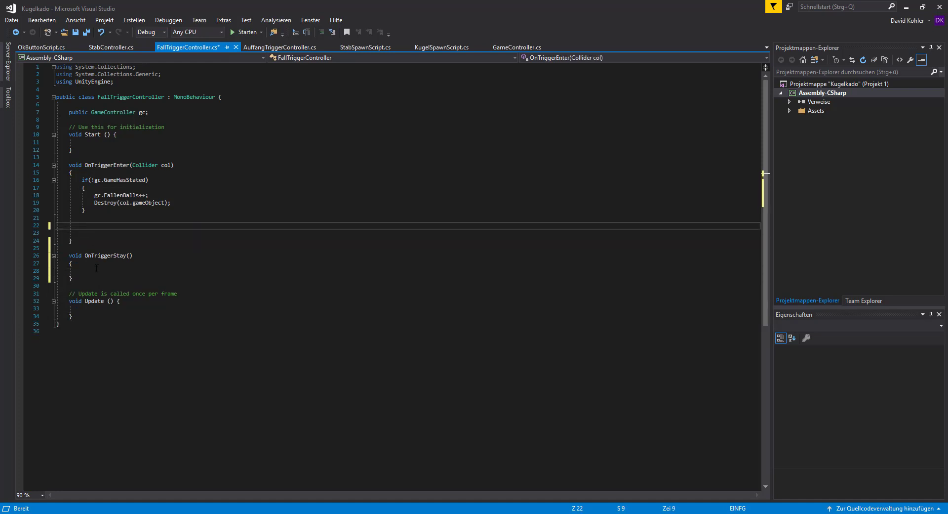
click(96, 268)
key(ctrl+v)
click(89, 302)
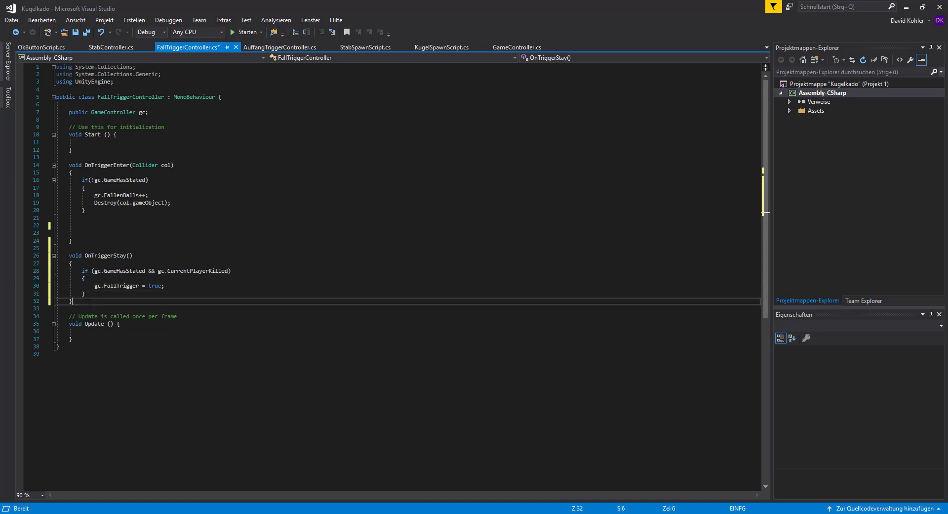
drag(83, 229, 57, 218)
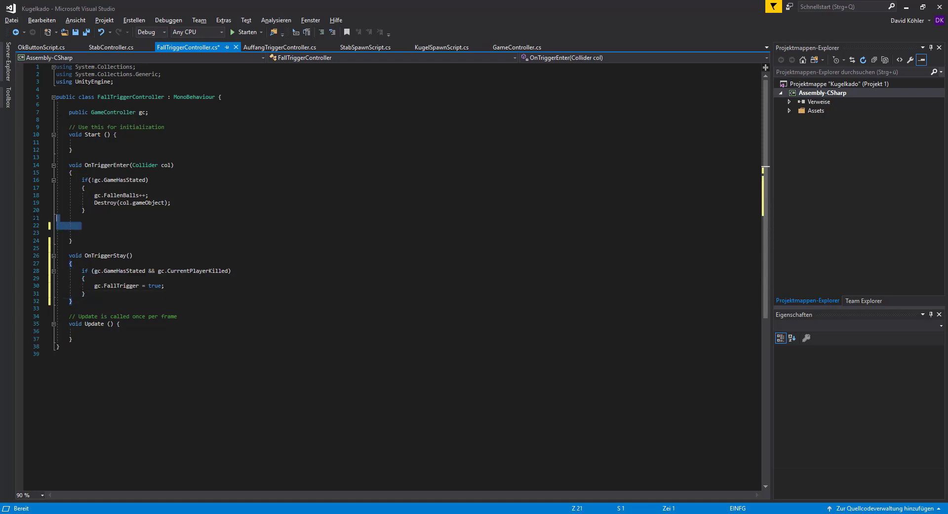
key(BackSpace)
key(BackSpace)
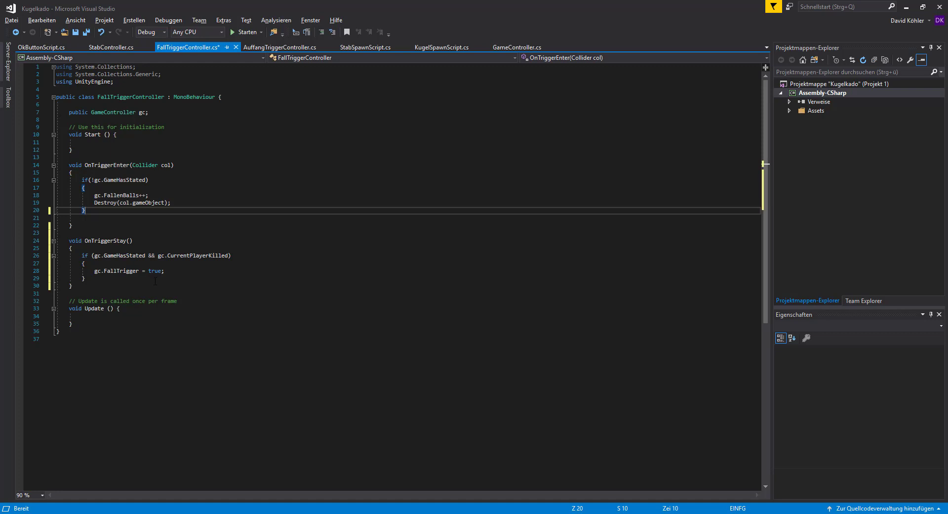
Add an empty void OnTriggerExit() method after OnTriggerStay
click(93, 280)
click(98, 283)
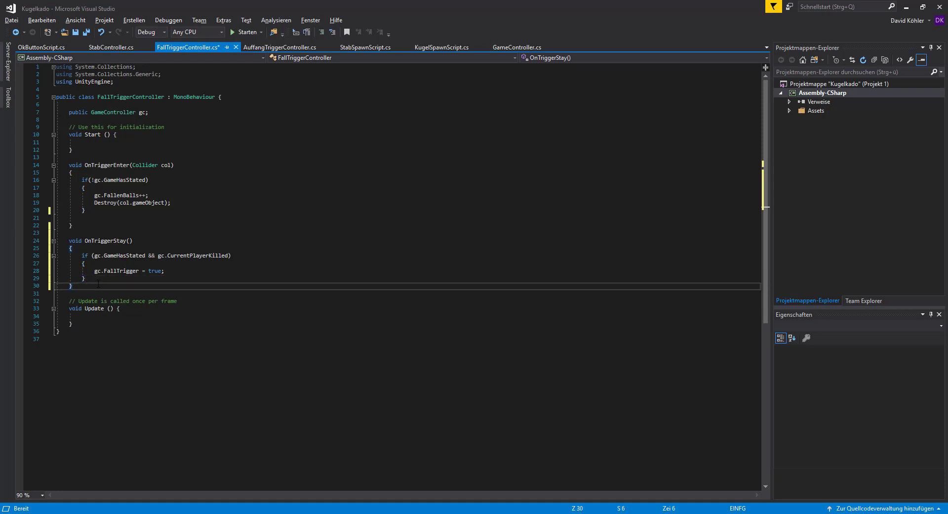
key(Return)
key(Return)
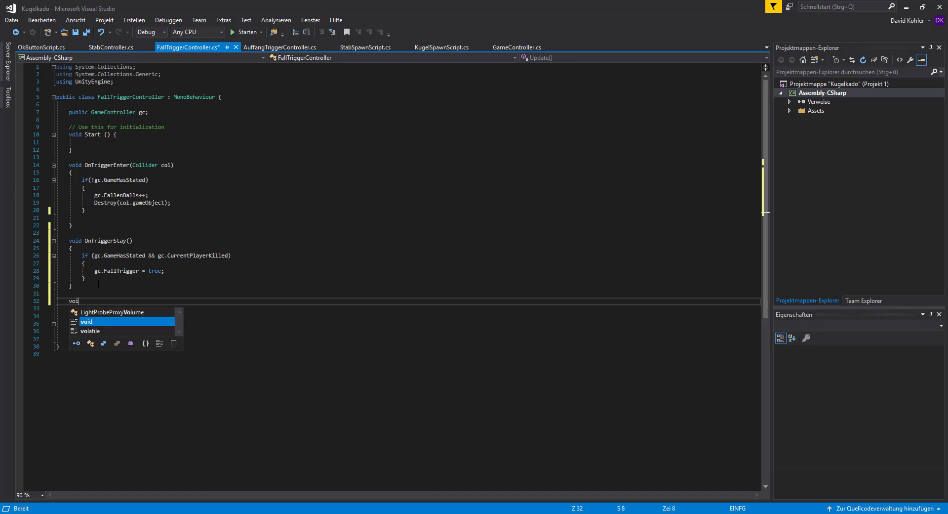
text(void On)
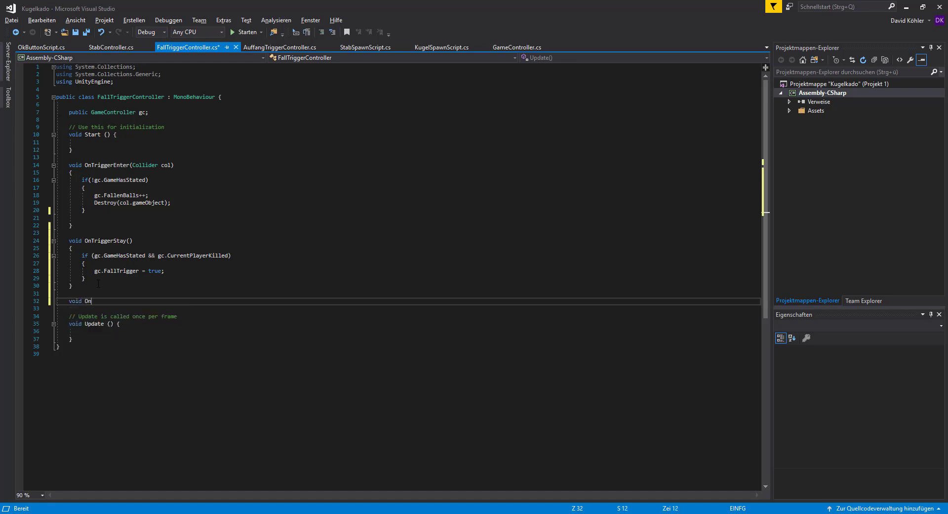
text(Trigger)
text(Exit)
text(())
key(Return)
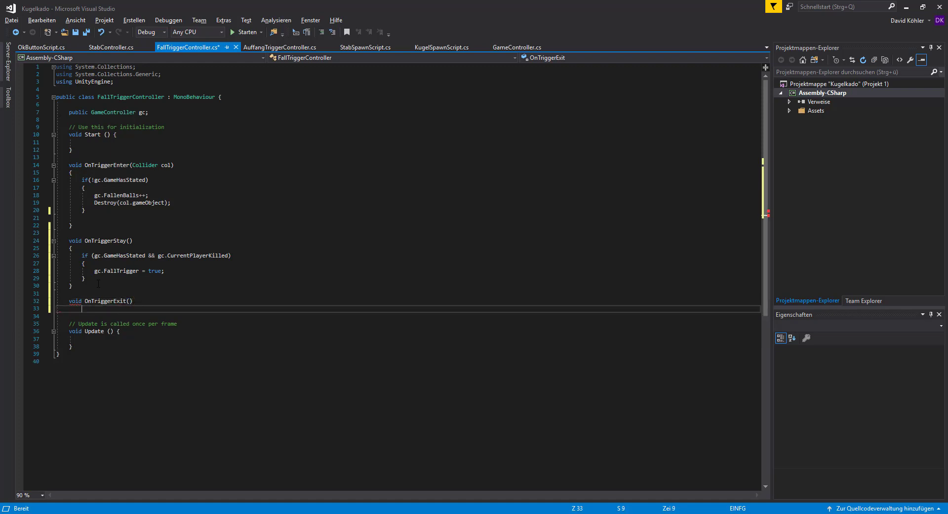
text({)
key(Return)
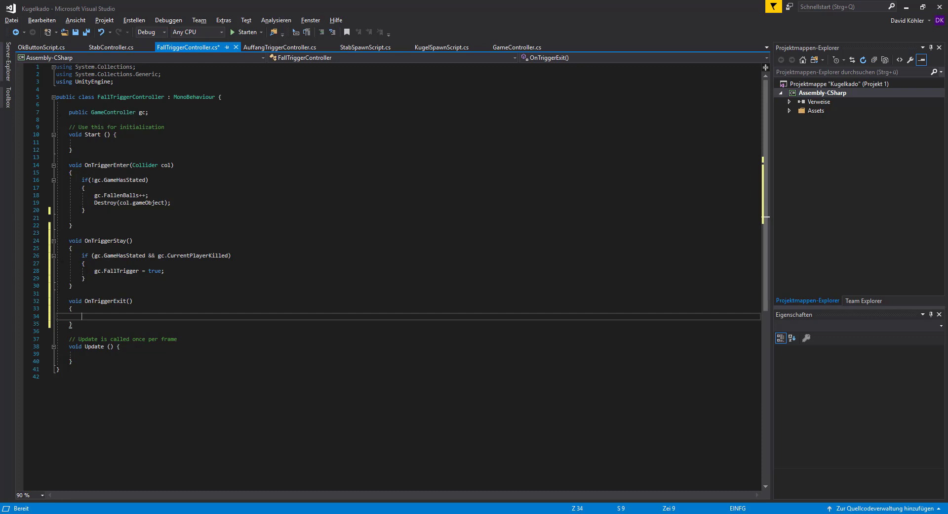
Copy the if block into OnTriggerExit with FallTrigger set to false, save, and return to Unity
drag(81, 255, 86, 278)
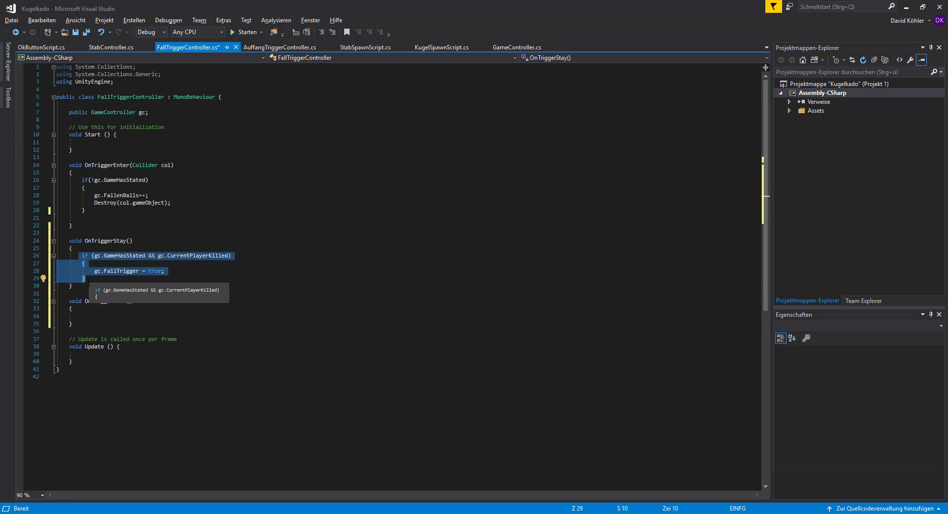
key(ctrl+c)
click(102, 316)
key(ctrl+v)
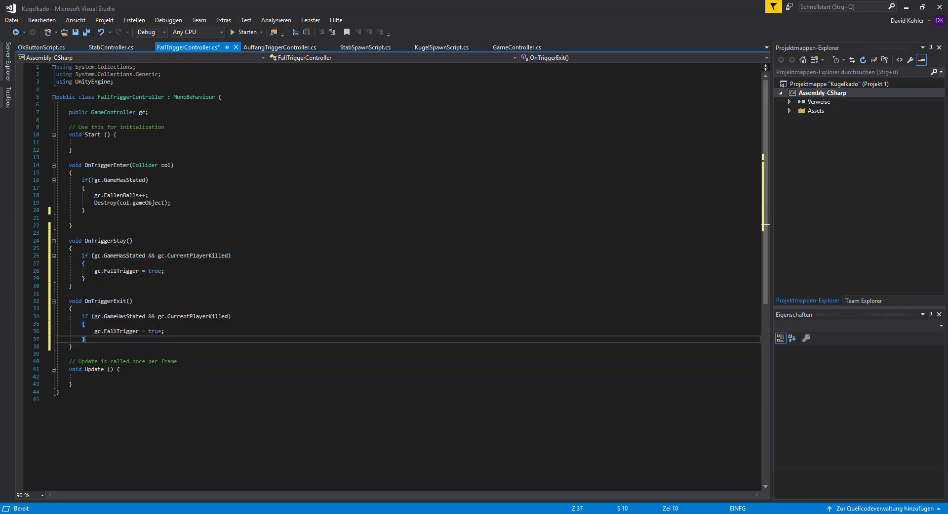
key(ctrl+shift+Left)
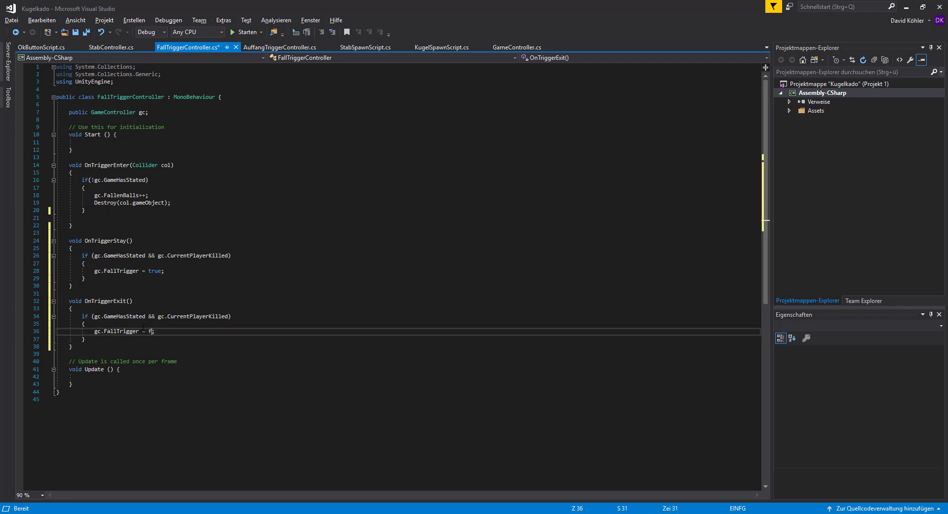
text(false;)
key(BackSpace)
key(BackSpace)
key(ctrl+s)
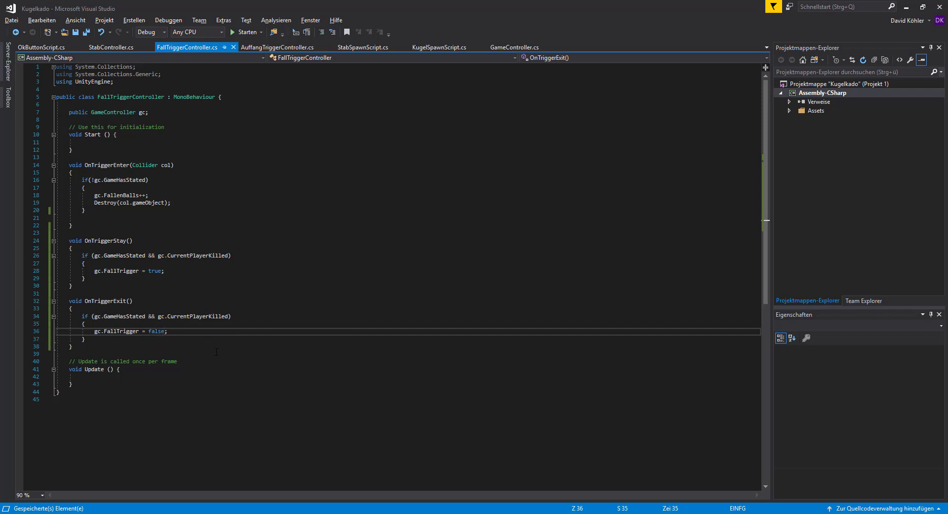
key(alt+Tab)
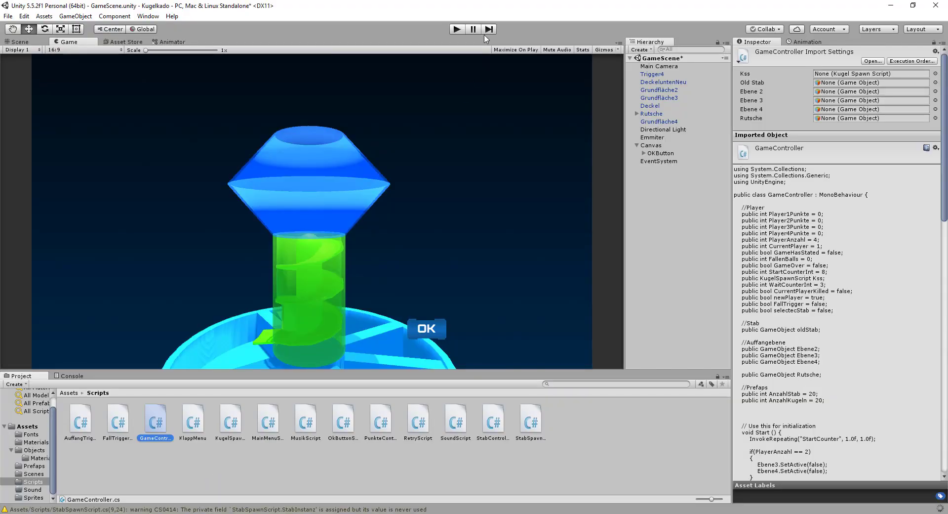
click(456, 30)
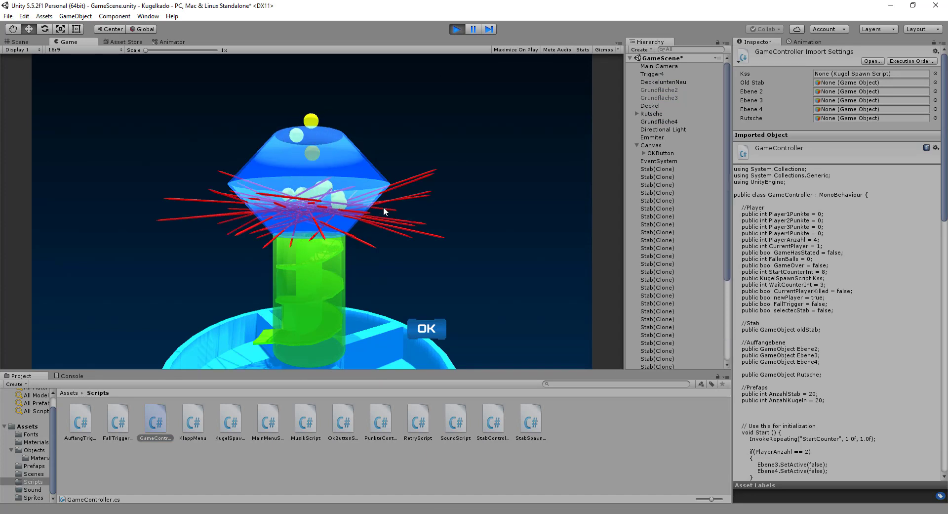
click(366, 244)
click(427, 329)
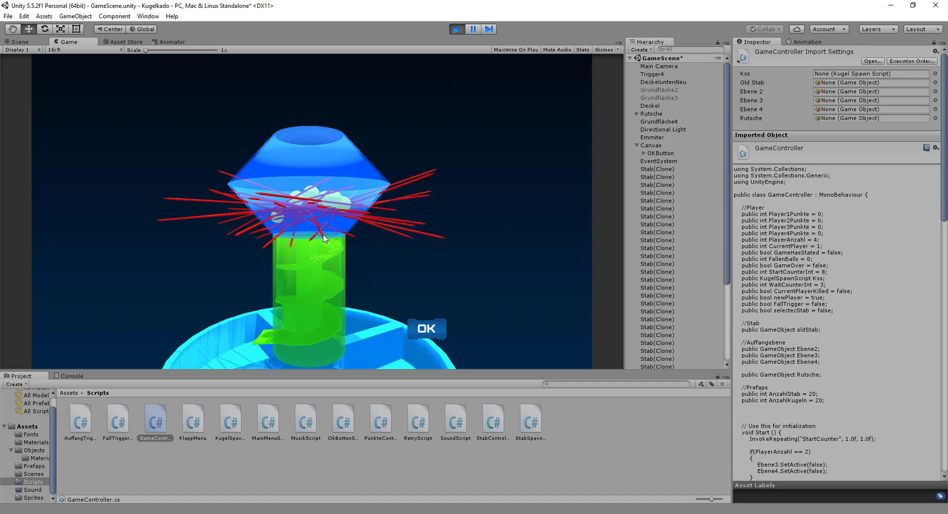
click(324, 238)
click(424, 330)
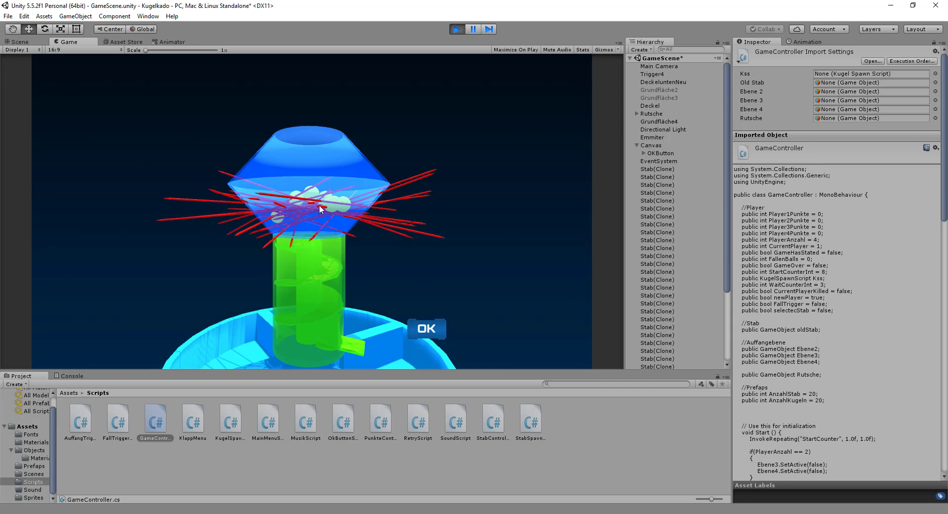
click(364, 220)
click(416, 326)
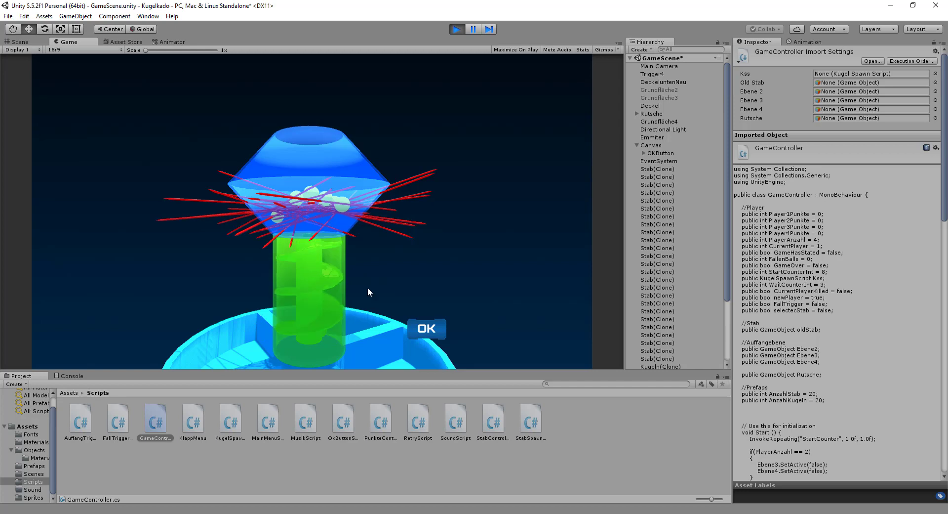
click(376, 220)
click(424, 328)
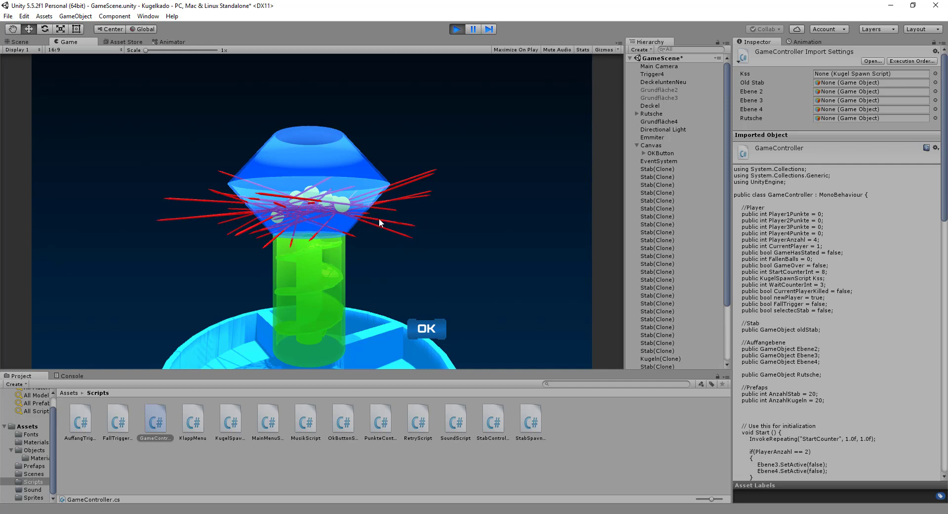
click(379, 225)
click(429, 322)
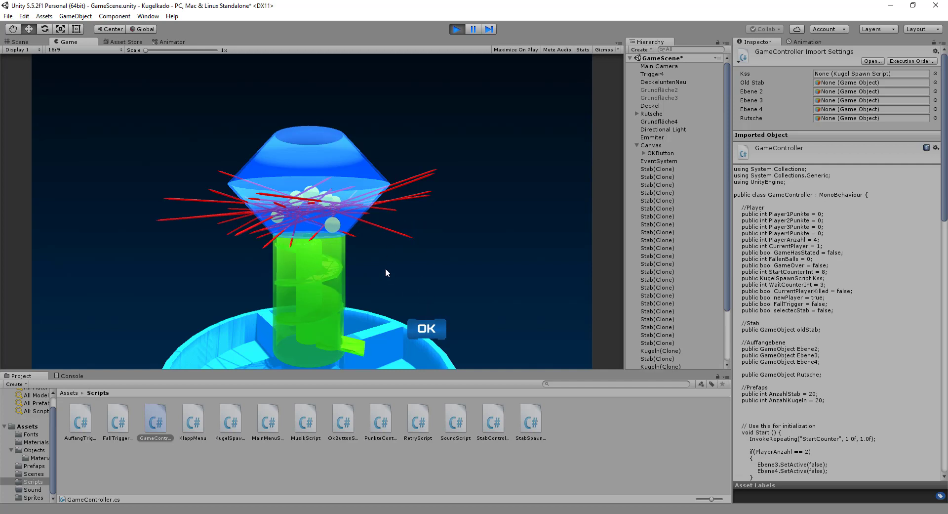
click(350, 236)
click(418, 332)
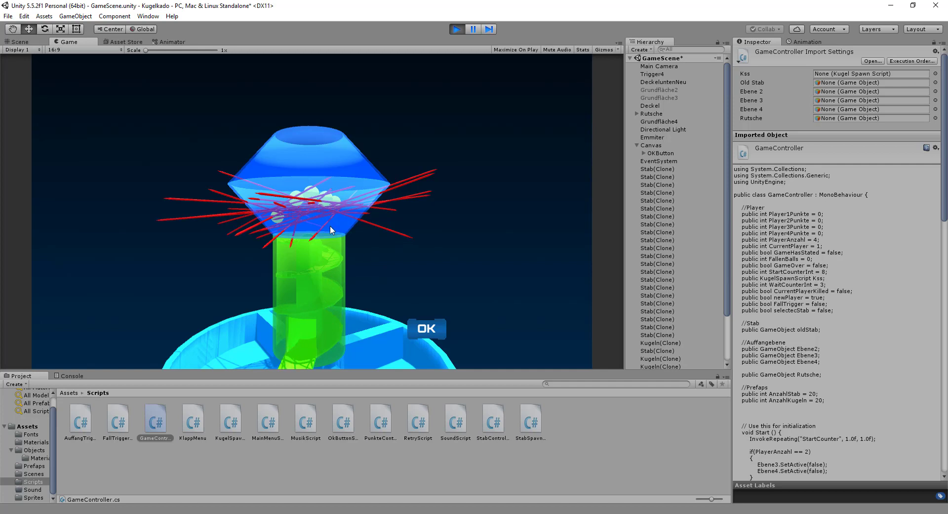
click(456, 30)
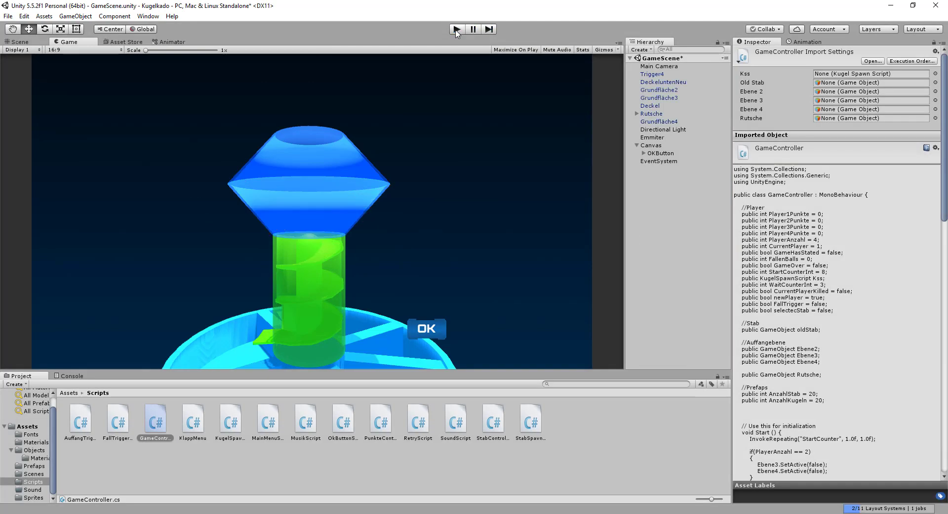
Deactivate the Grundfläche2 and Grundfläche3 floors in the Scene view
click(22, 42)
mouse_move(296, 211)
alt+mouse_down()
mouse_move(406, 252)
mouse_move(519, 194)
alt+mouse_up()
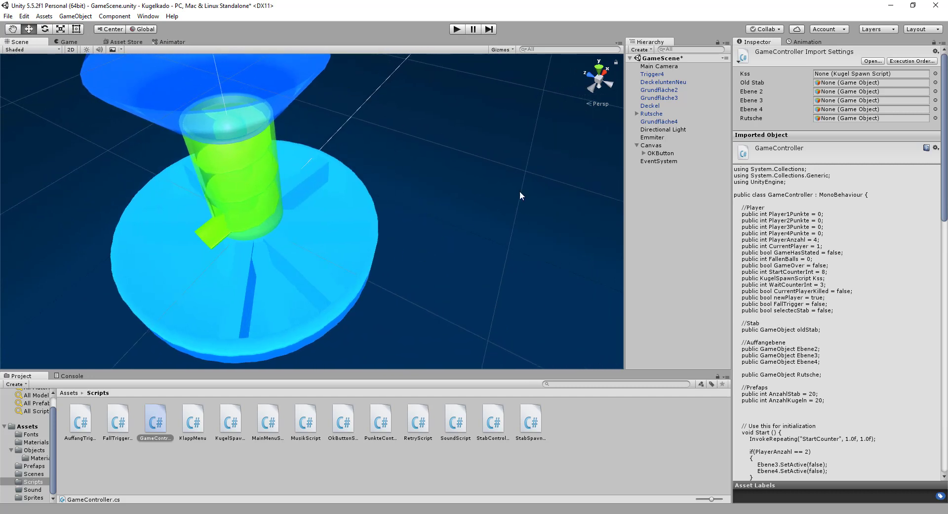
click(659, 89)
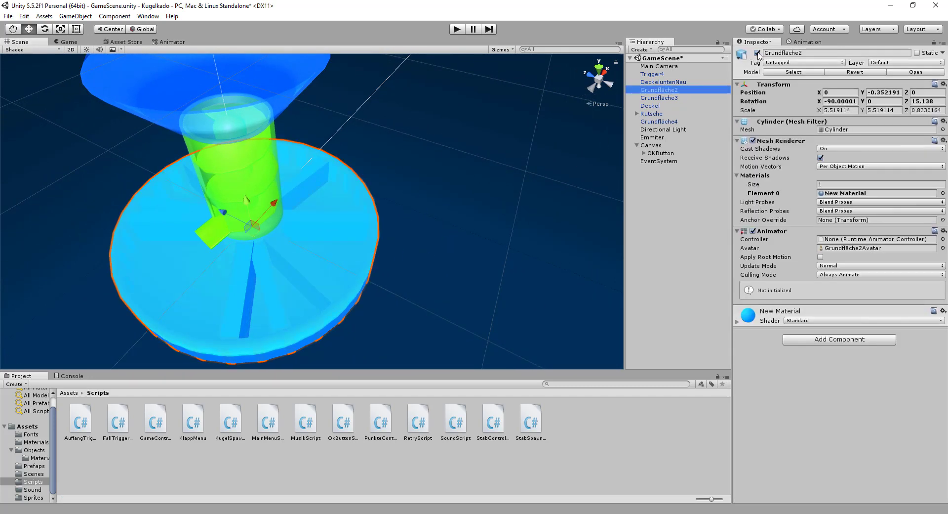
click(757, 53)
click(699, 96)
click(757, 53)
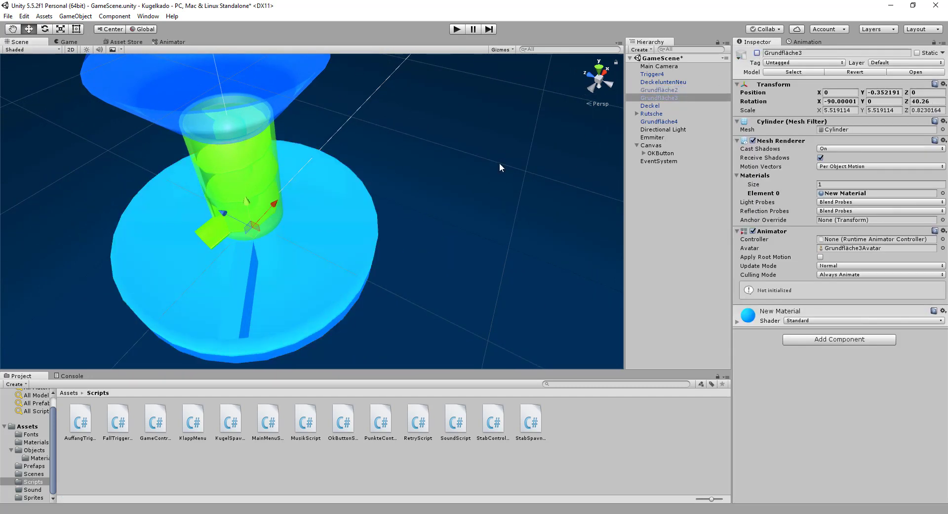
Select the Trigger4 wedge on the base disc and orbit around it
mouse_move(499, 162)
alt+mouse_down()
mouse_move(511, 252)
mouse_move(460, 221)
alt+mouse_up()
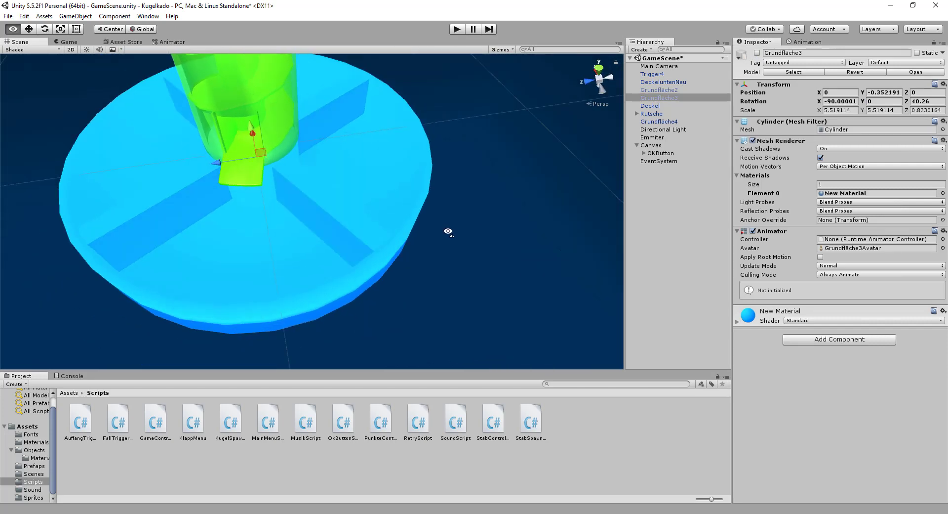
click(330, 247)
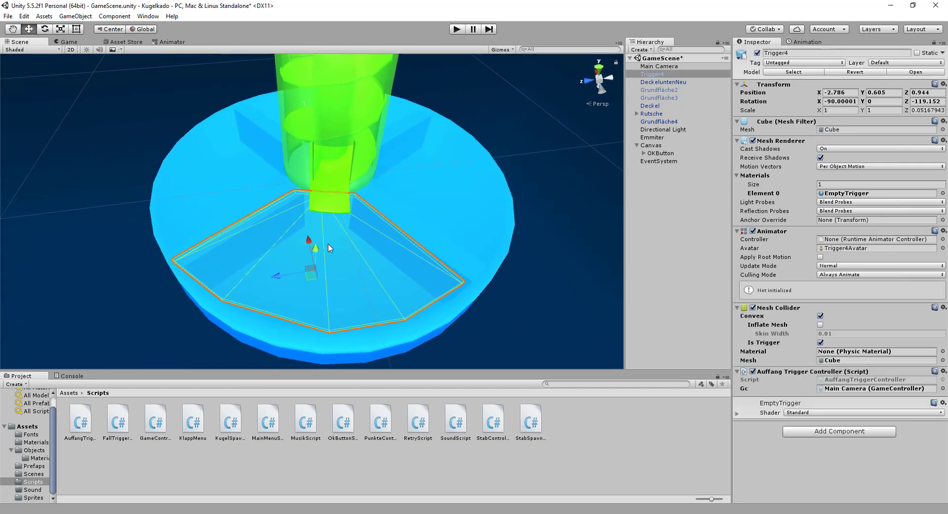
mouse_move(330, 248)
alt+mouse_down()
mouse_move(404, 268)
mouse_move(444, 260)
alt+mouse_up()
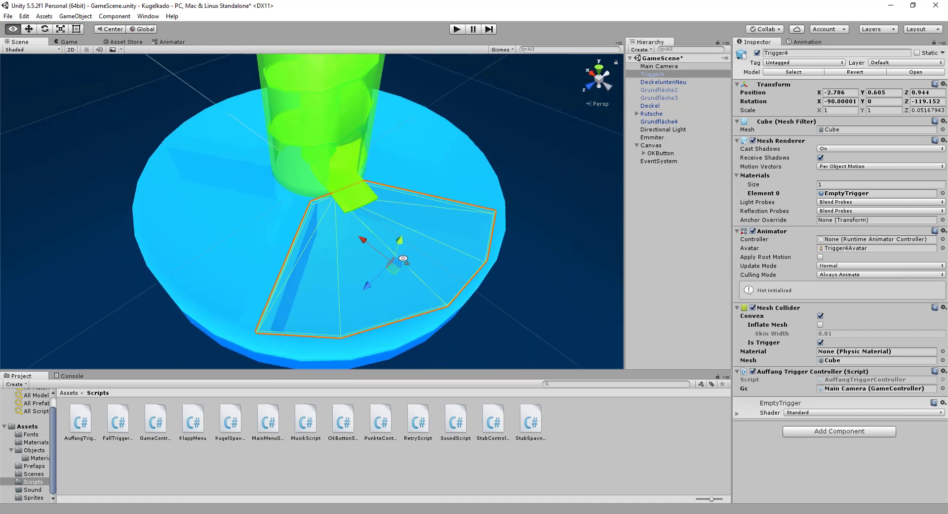
right_click(669, 77)
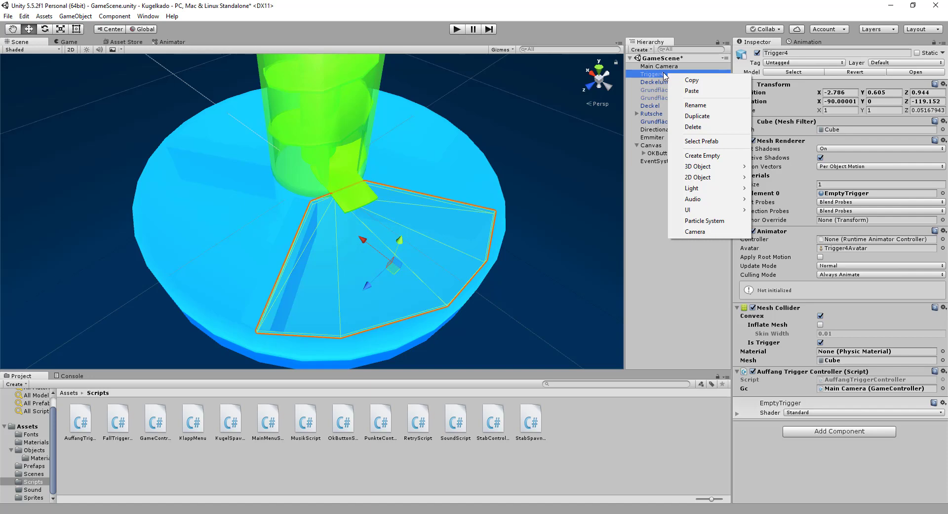
click(465, 134)
mouse_move(465, 134)
alt+mouse_down()
mouse_move(406, 185)
mouse_move(494, 207)
alt+mouse_up()
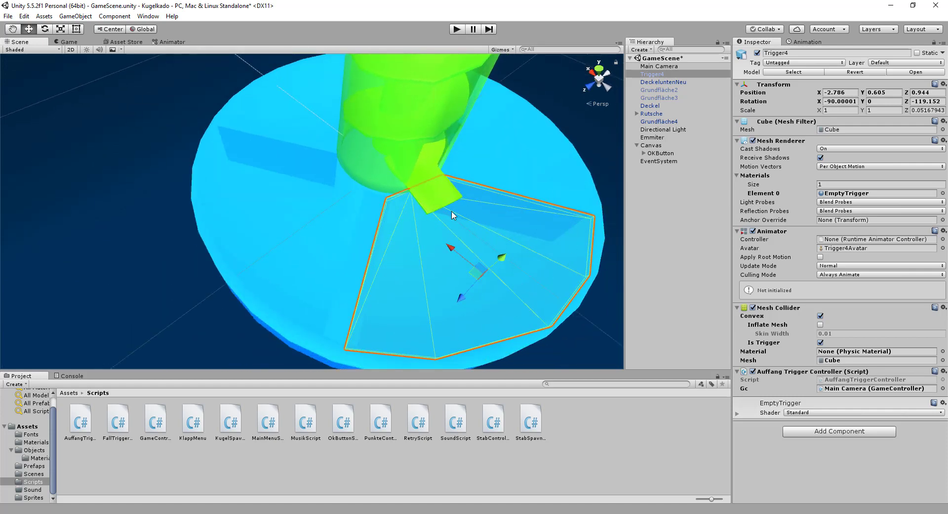
Duplicate Trigger4, rotate the copy 90° on Y, and move it into the next quarter
right_click(656, 77)
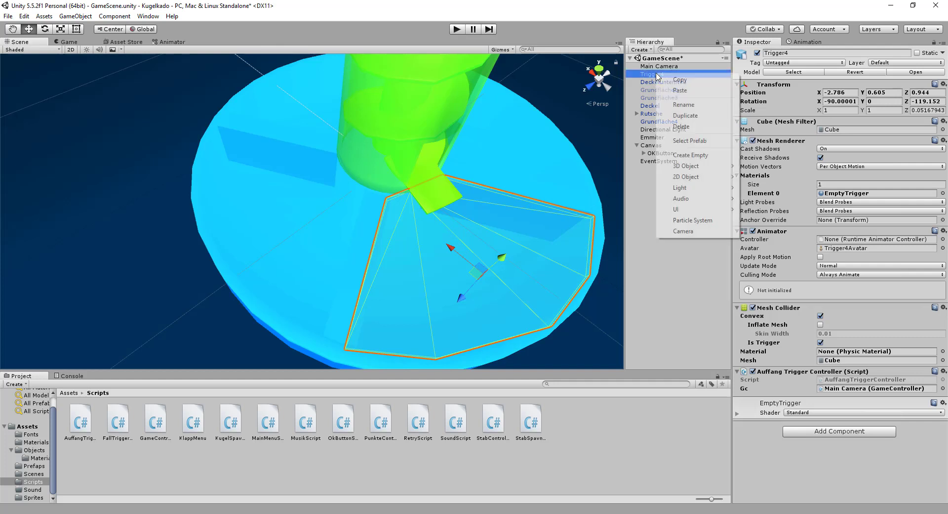
click(675, 117)
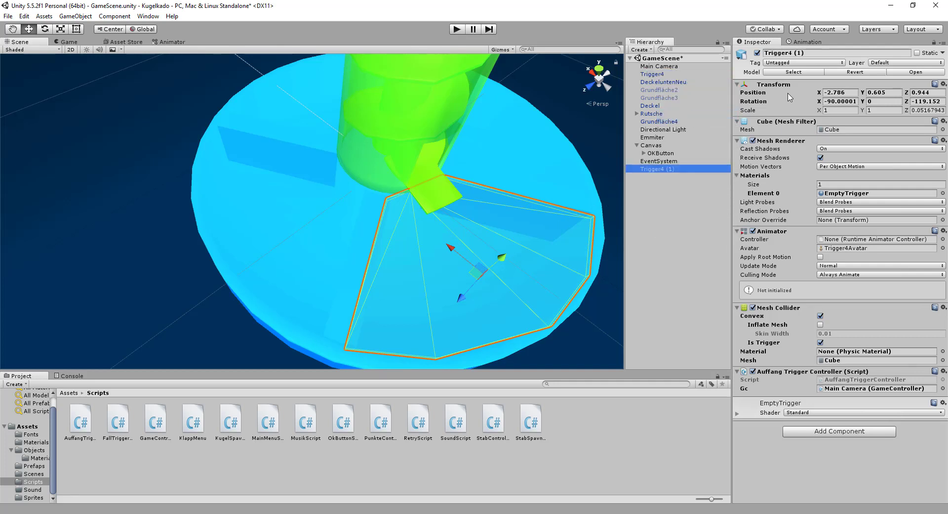
click(872, 101)
text(90)
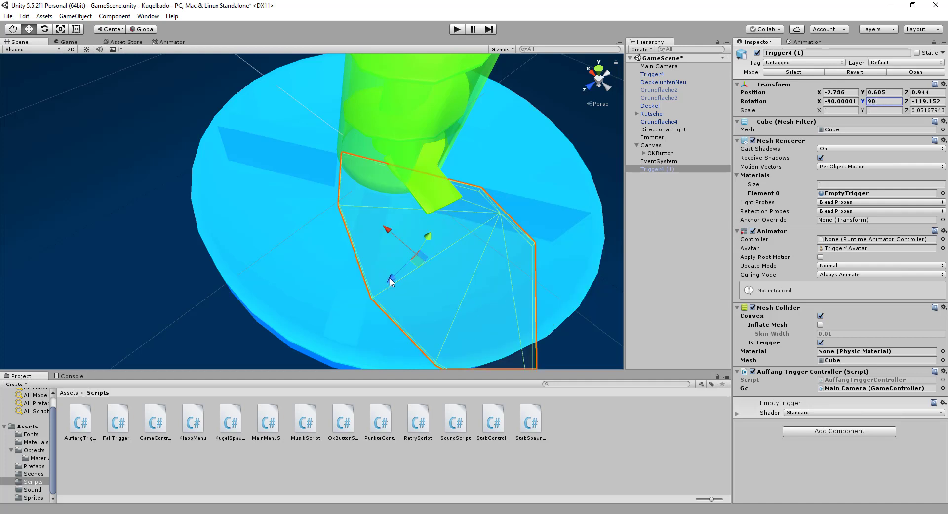
mouse_move(390, 281)
mouse_down()
mouse_move(335, 299)
mouse_move(248, 198)
mouse_up()
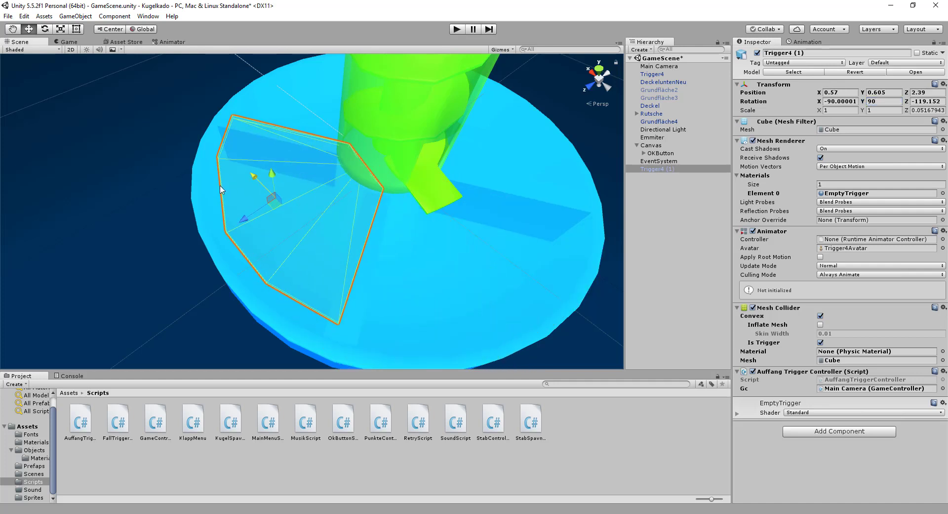
drag(247, 231, 225, 237)
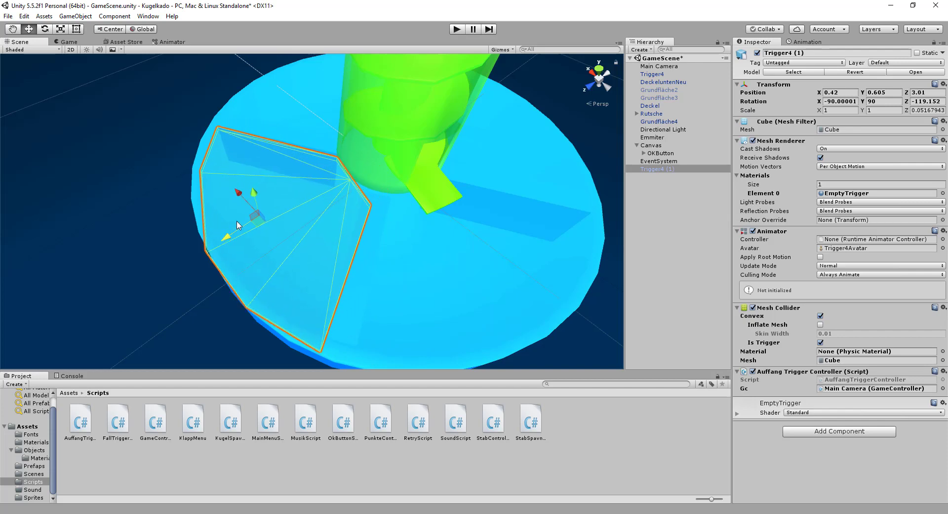
drag(246, 194, 233, 185)
mouse_move(221, 233)
mouse_down()
mouse_move(432, 263)
mouse_move(460, 115)
mouse_move(451, 179)
mouse_move(417, 181)
mouse_up()
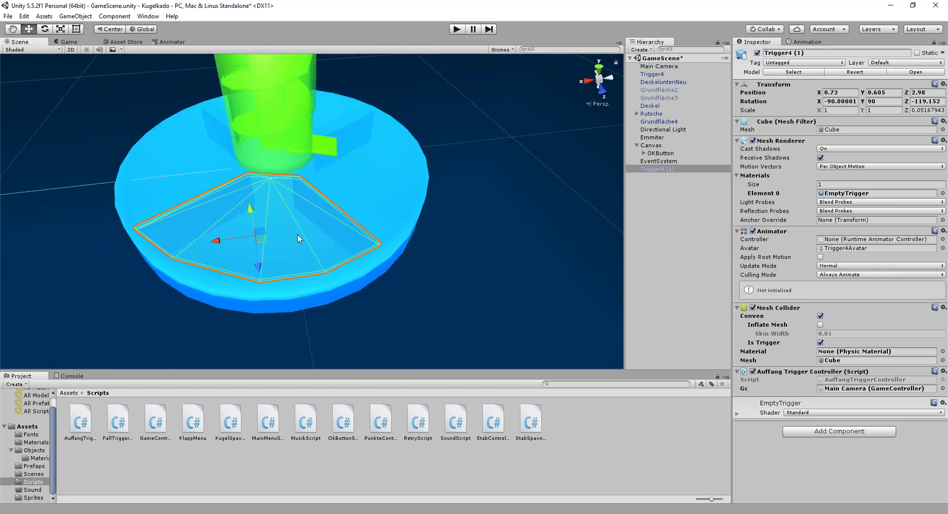
Duplicate Trigger4 (1) into Trigger4 (2), rotated 180° on Y, and place it in its quarter
right_click(660, 169)
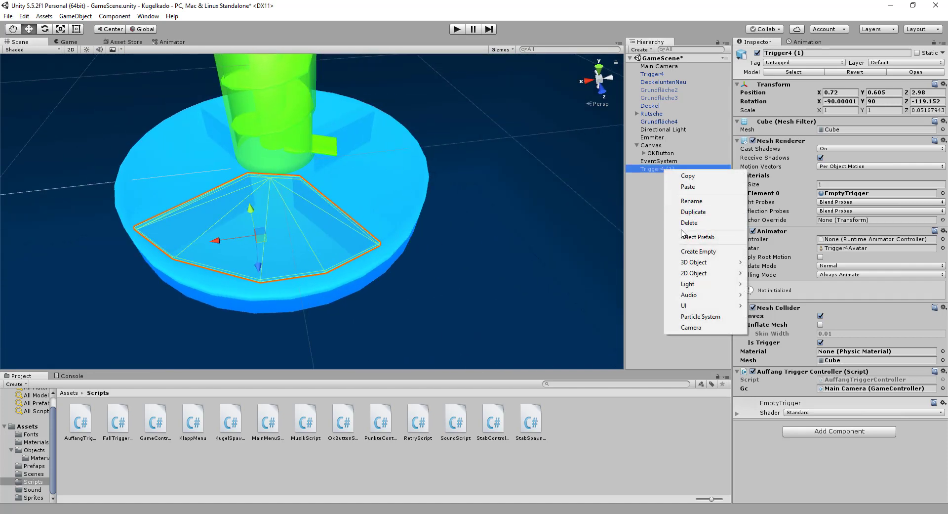
click(686, 215)
click(893, 102)
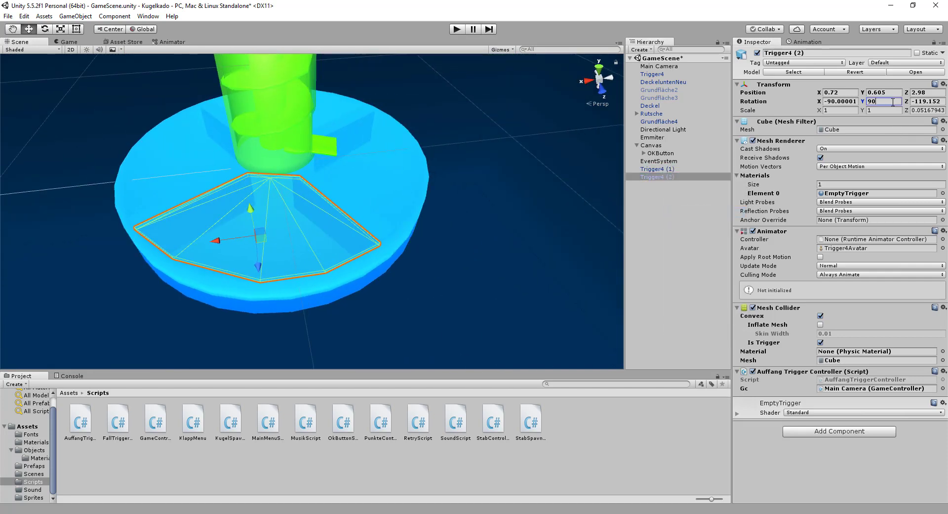
text(180)
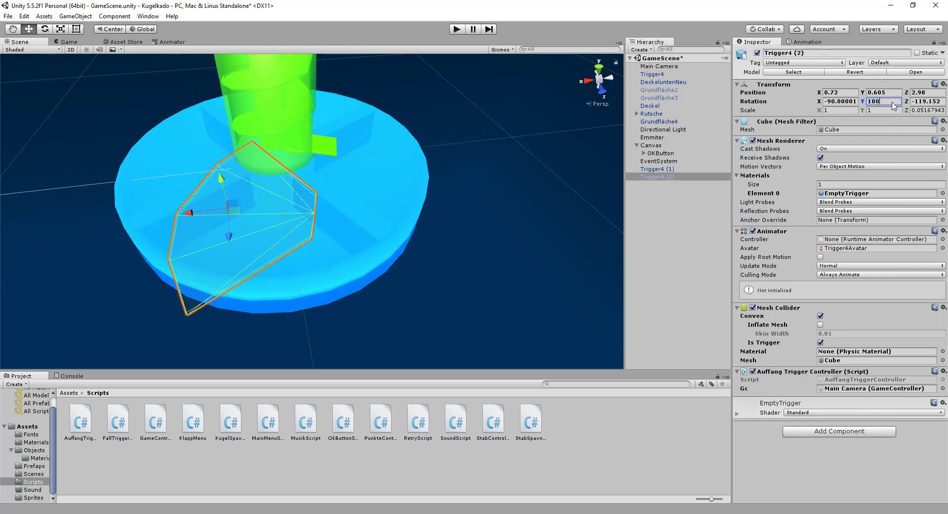
drag(188, 213, 84, 232)
mouse_move(217, 255)
alt+mouse_down()
mouse_move(205, 255)
mouse_move(437, 257)
mouse_move(434, 279)
alt+mouse_up()
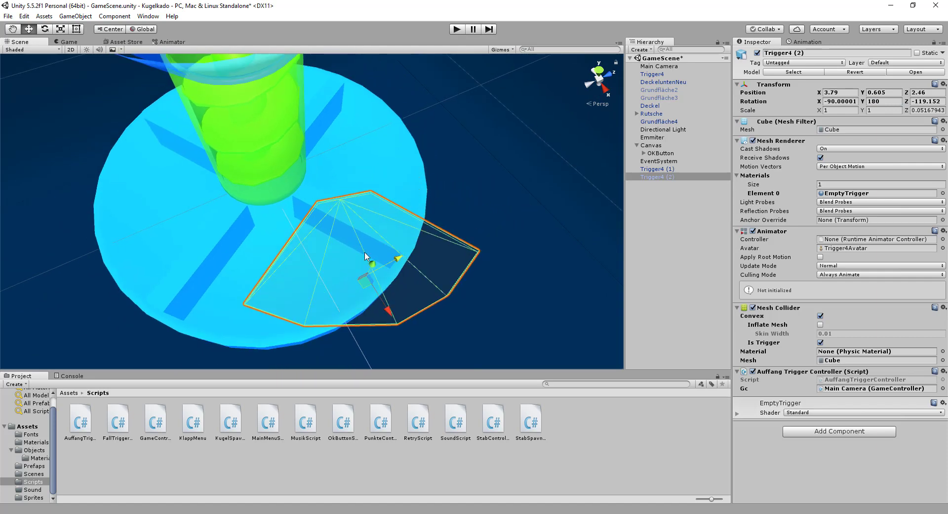
mouse_move(451, 229)
mouse_down()
mouse_move(298, 316)
mouse_move(402, 294)
mouse_move(691, 181)
mouse_up()
Create Trigger4 (3) rotated 270° on Y and place it at X -0.84, Z -2.9
right_click(666, 177)
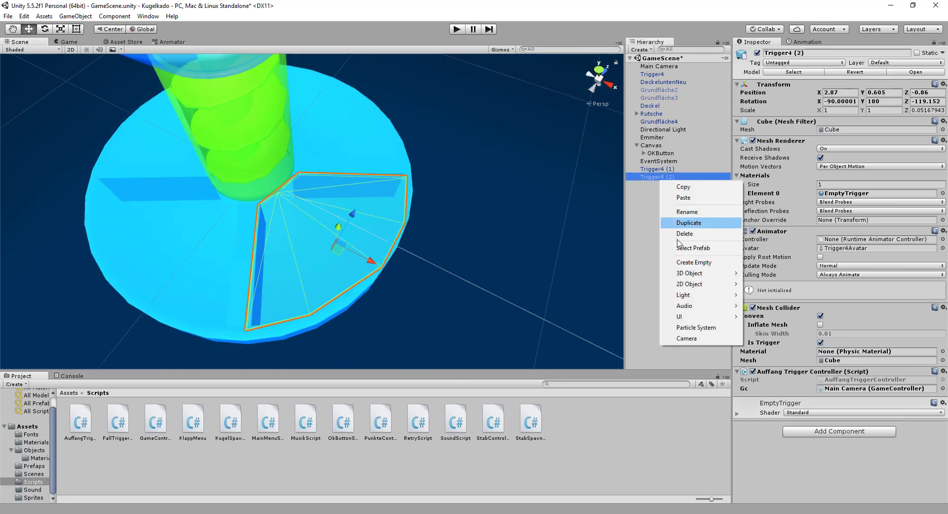
click(694, 225)
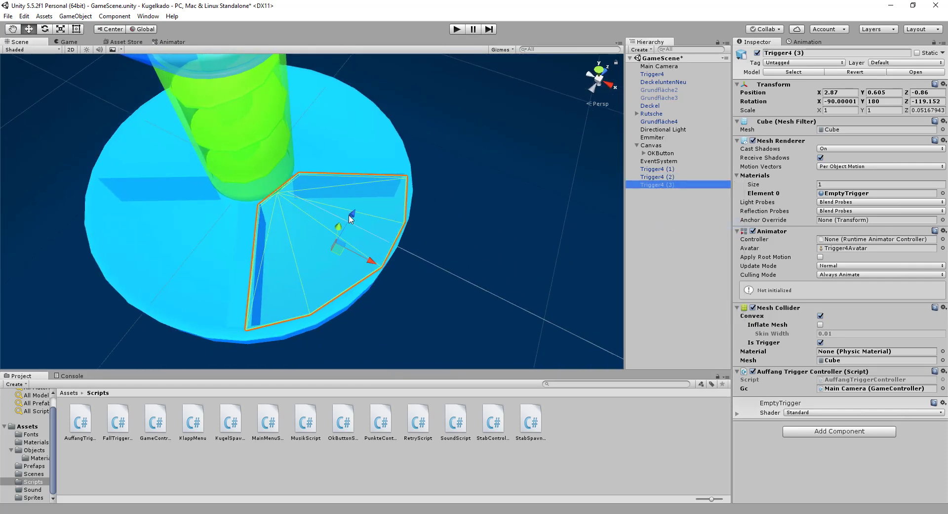
click(886, 102)
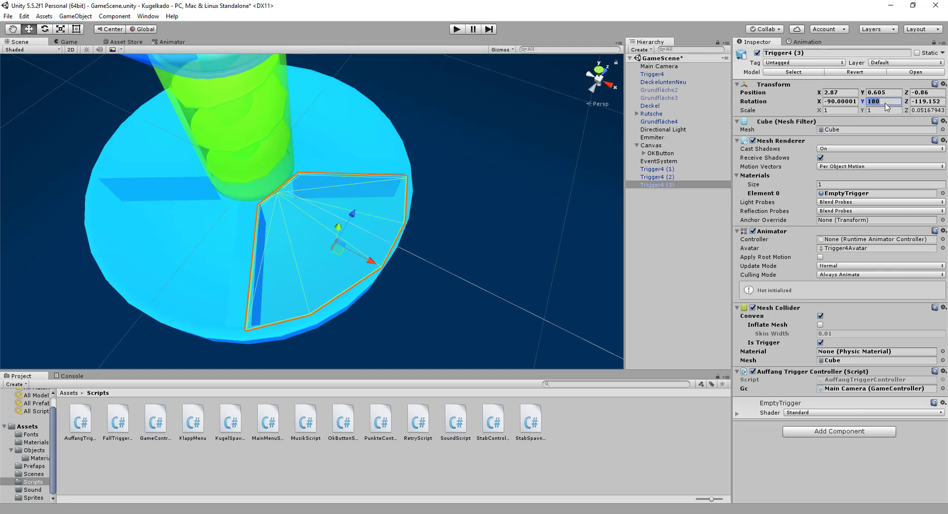
text(27)
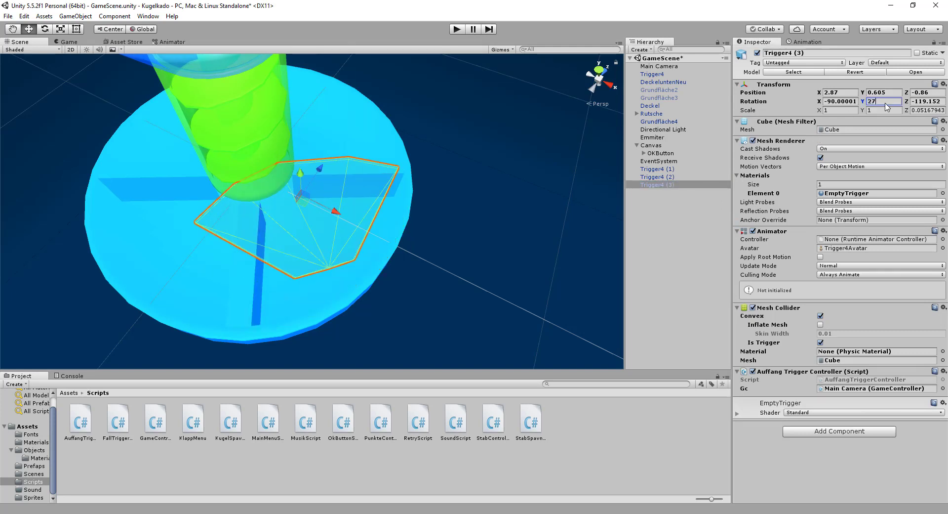
text(0)
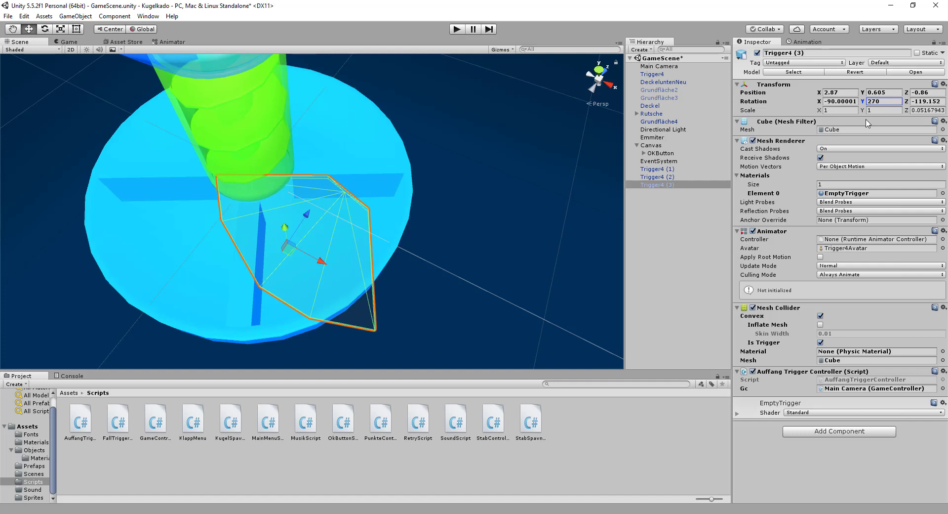
drag(310, 258, 235, 224)
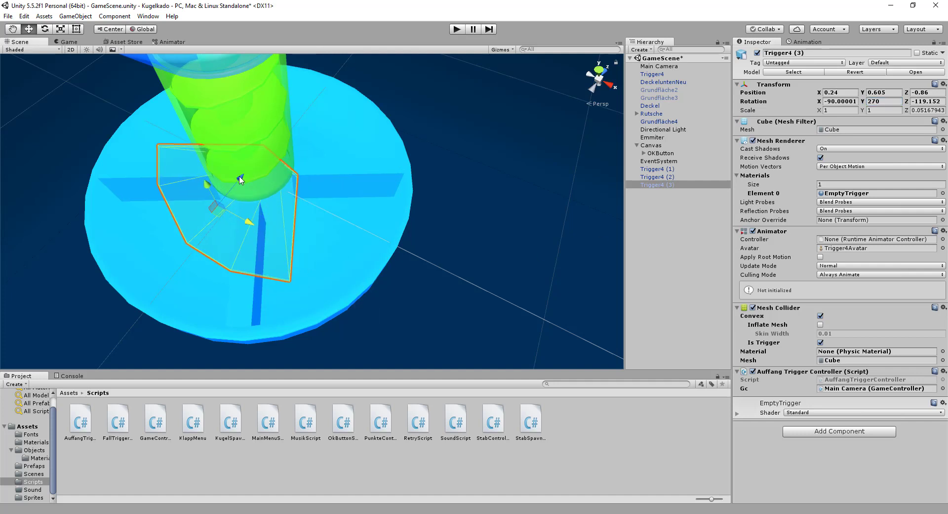
drag(240, 179, 186, 217)
drag(204, 283, 179, 274)
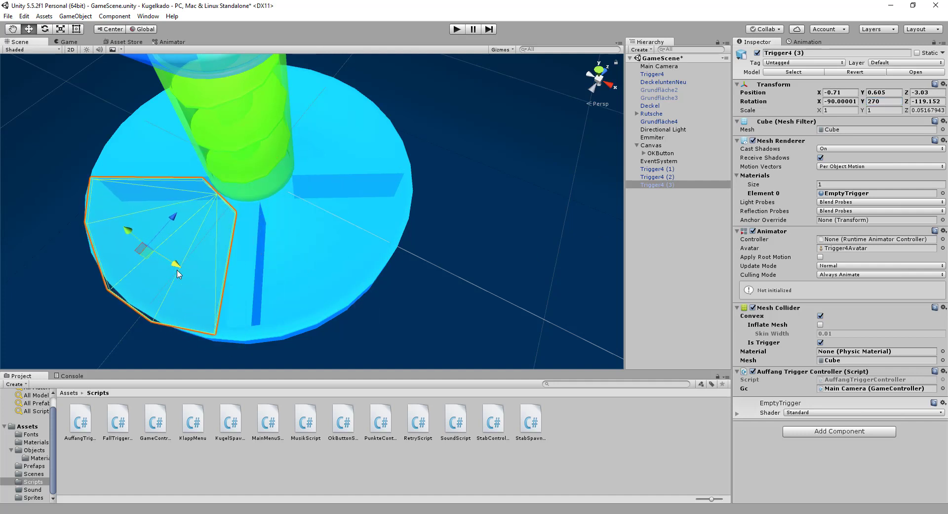
mouse_move(171, 220)
mouse_down()
mouse_move(509, 238)
mouse_move(446, 132)
mouse_move(447, 149)
mouse_up()
mouse_move(476, 210)
alt+mouse_down()
mouse_move(288, 197)
mouse_move(331, 216)
alt+mouse_up()
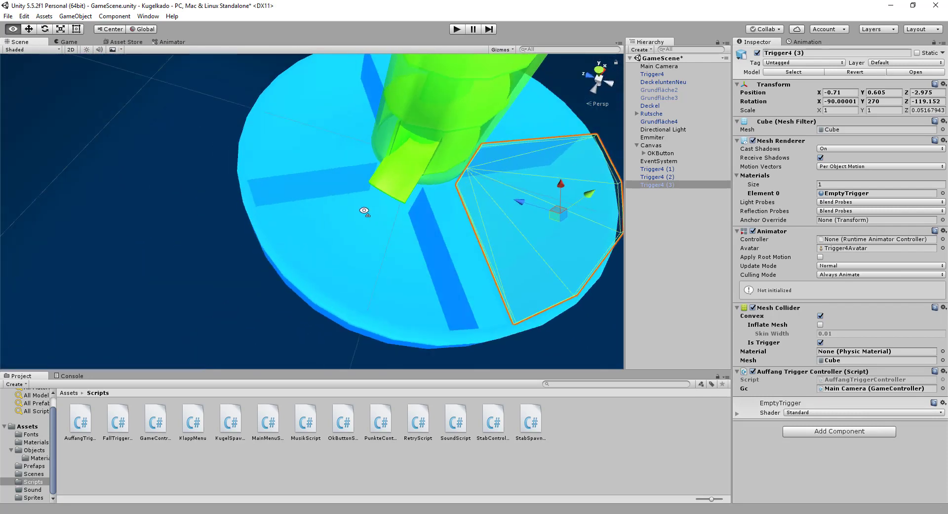
mouse_move(424, 221)
mouse_down()
mouse_move(356, 227)
mouse_move(473, 281)
mouse_move(271, 268)
mouse_up()
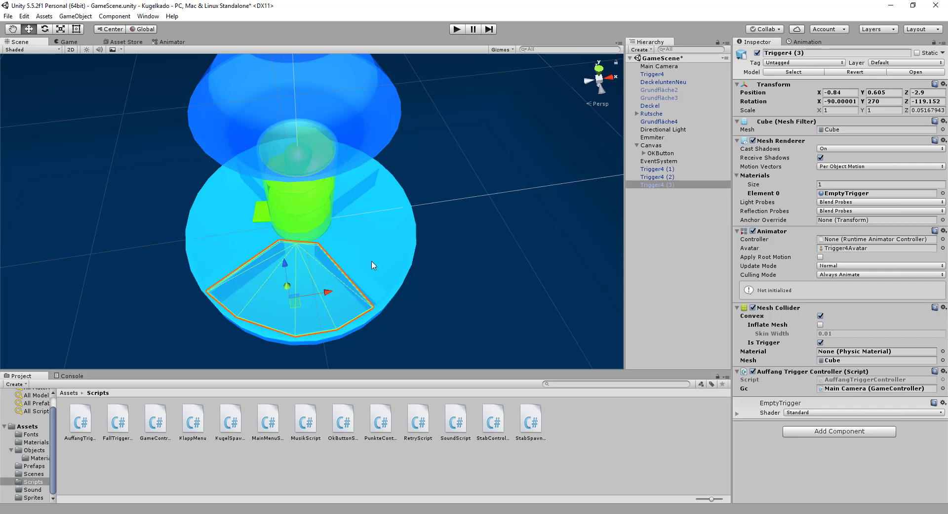
Start Play mode and select Main Camera to watch the GameController values
click(458, 30)
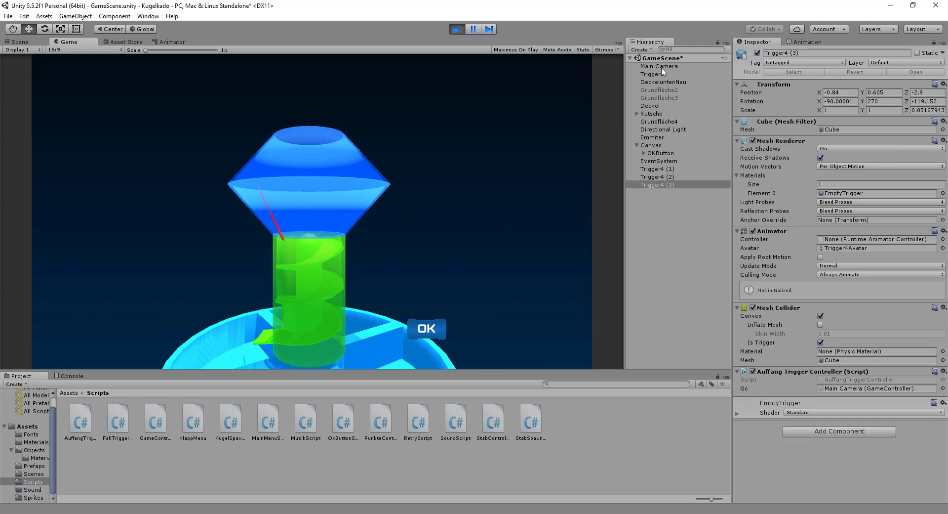
click(662, 68)
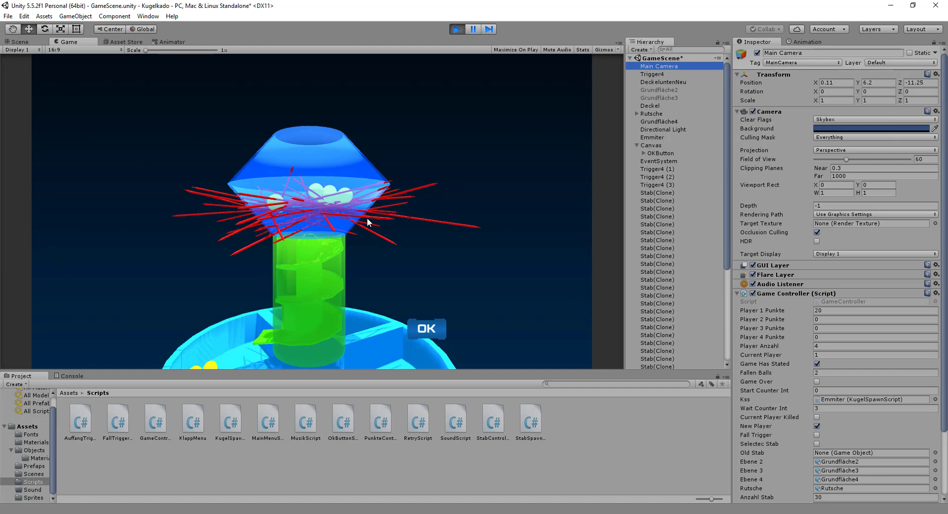
Pull out five sticks, confirming each with OK, then stop Play mode
click(386, 216)
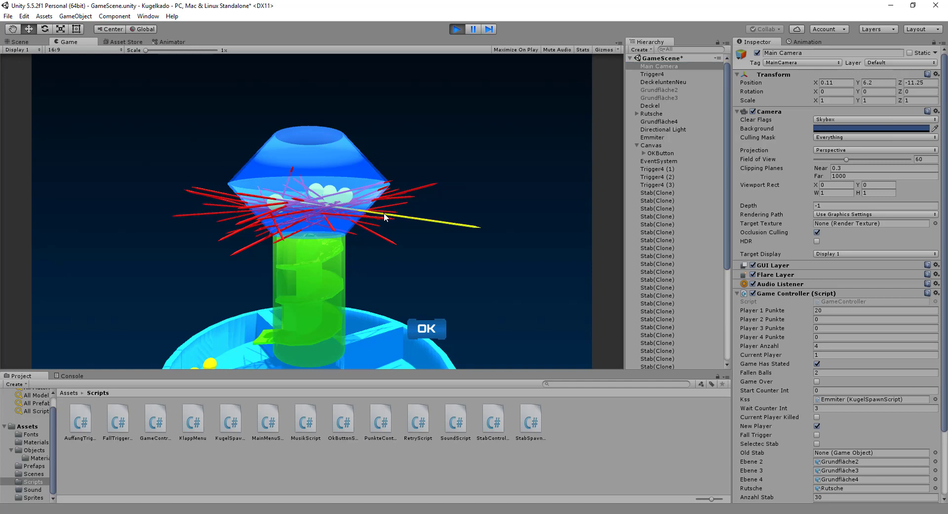
click(431, 330)
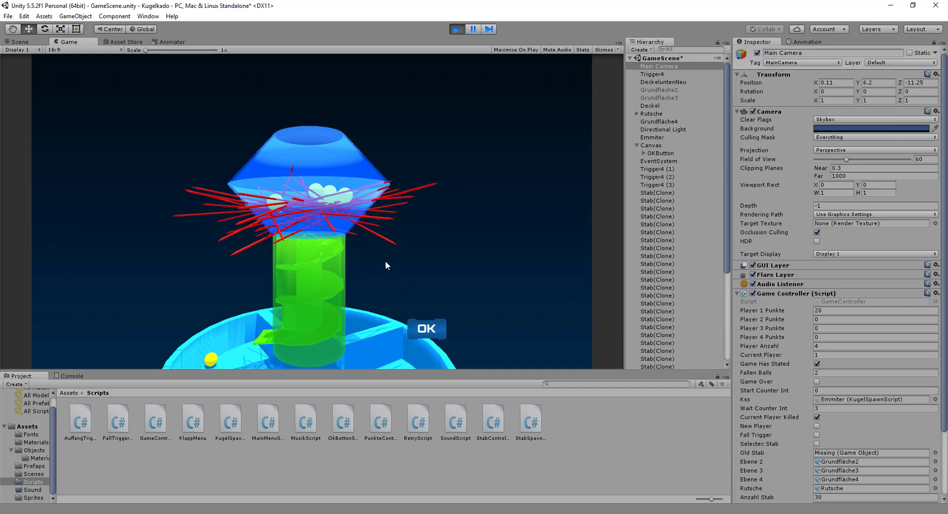
click(387, 198)
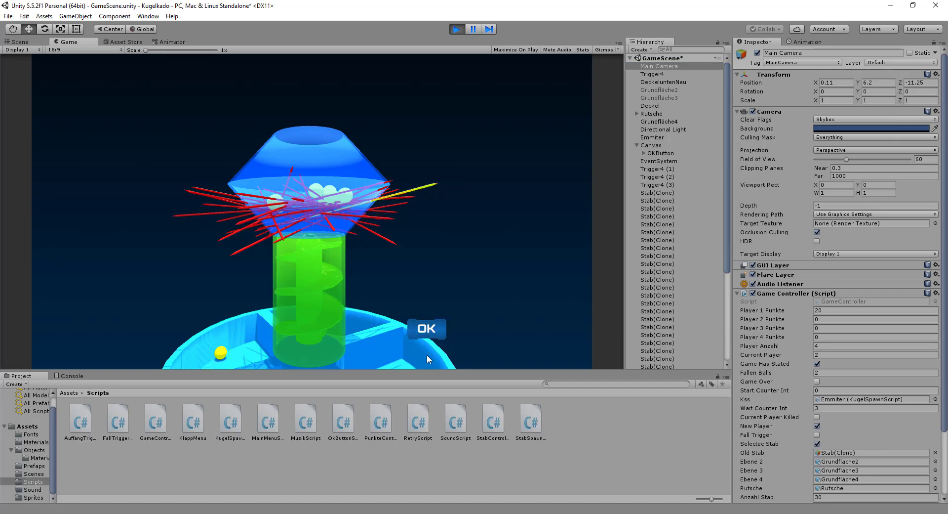
click(428, 330)
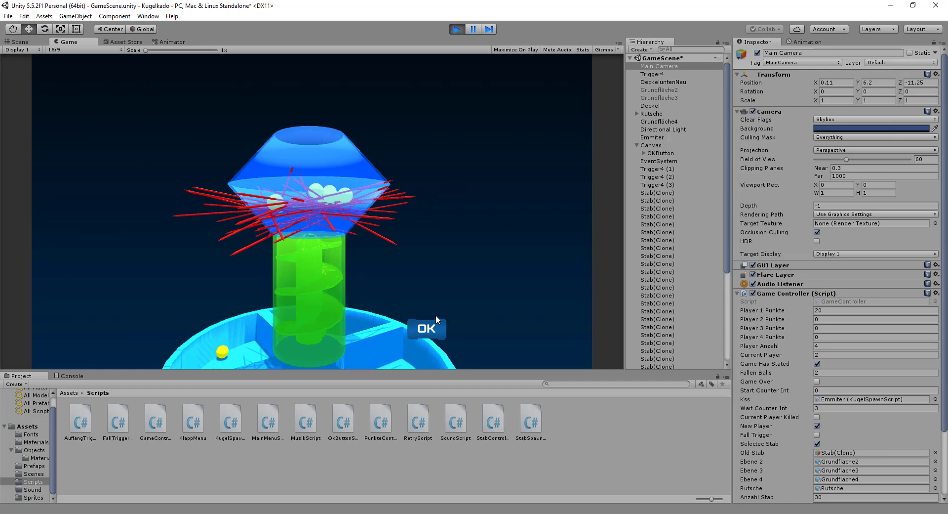
click(395, 199)
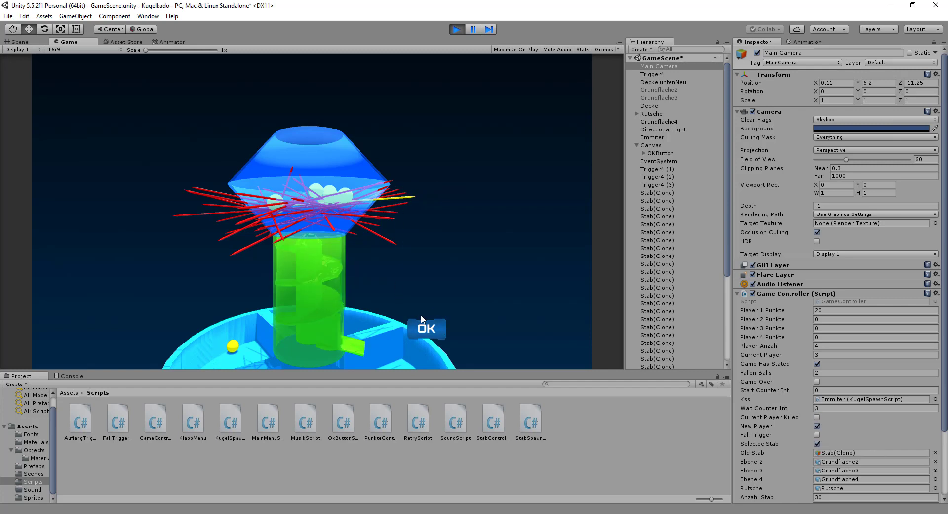
click(426, 335)
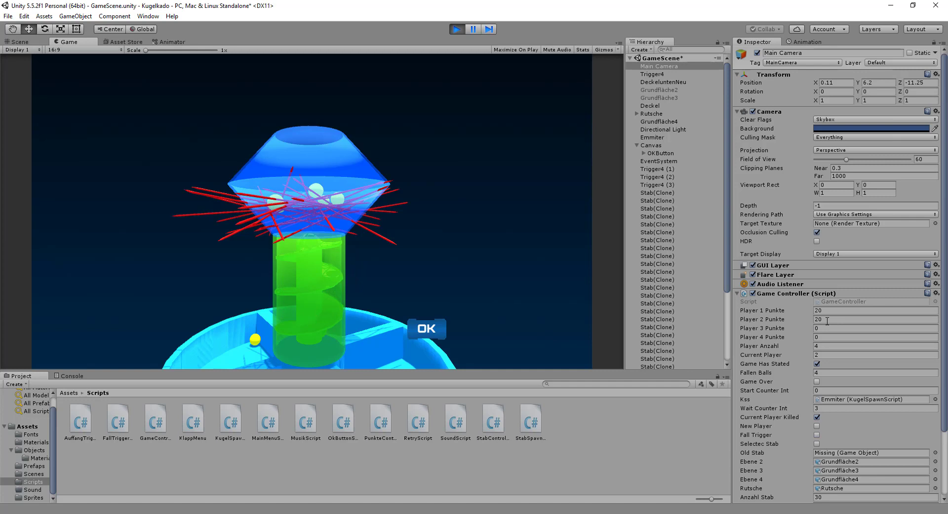
click(383, 241)
click(431, 332)
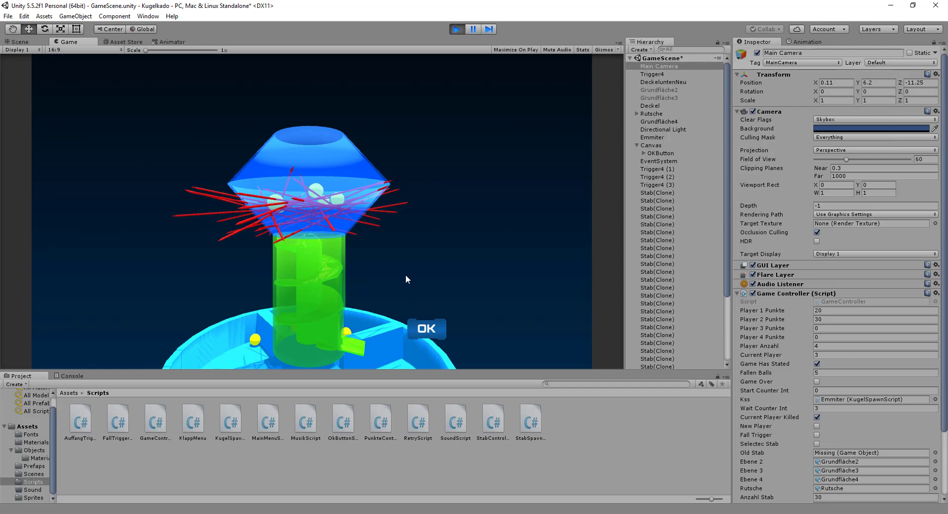
click(276, 230)
click(431, 330)
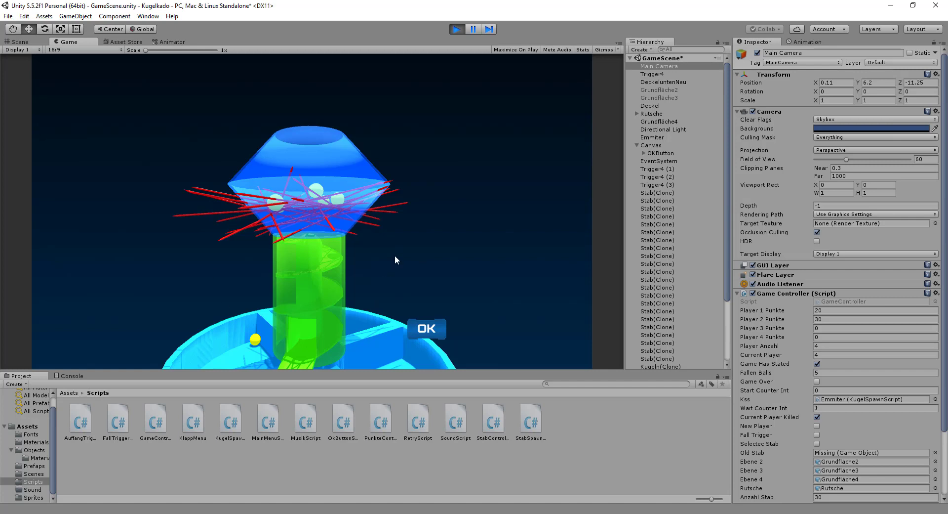
click(456, 30)
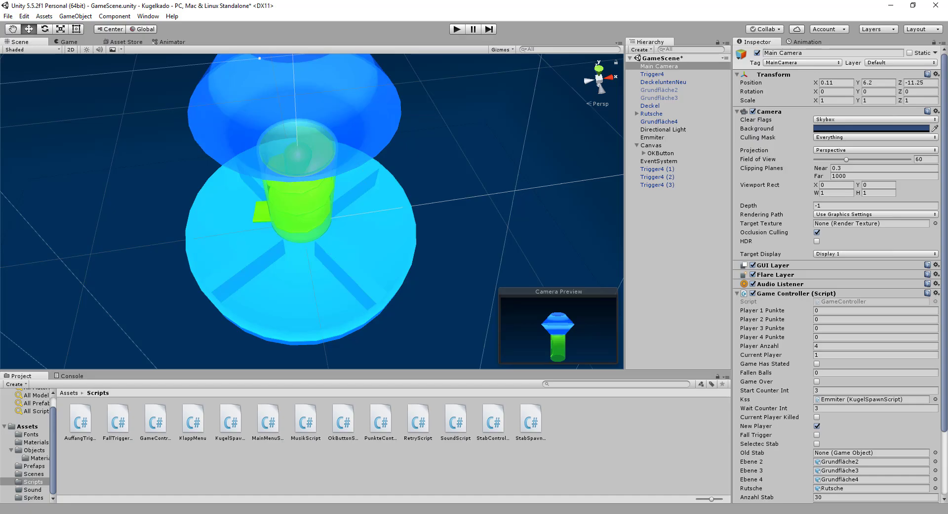
Add 'public bool FistSelected = false;' after GameHasStated in GameController.cs and save it
key(alt+Tab)
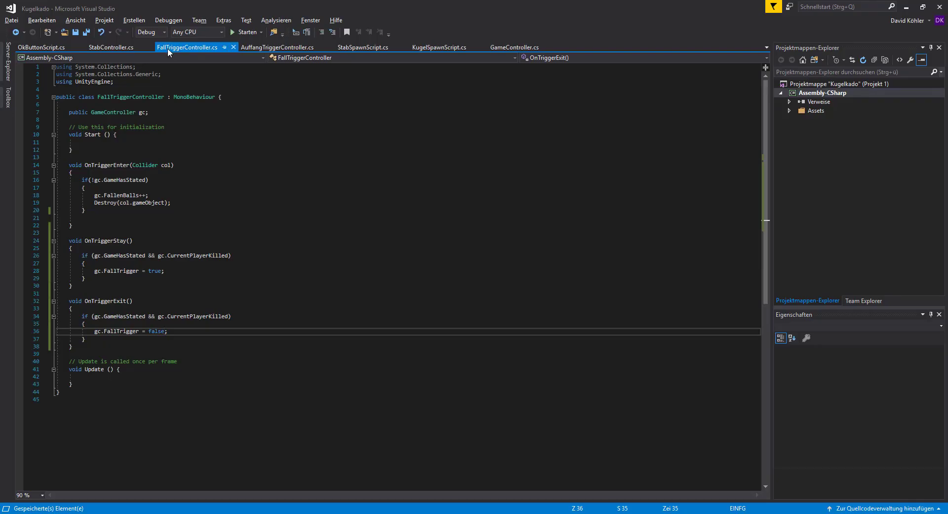
click(514, 46)
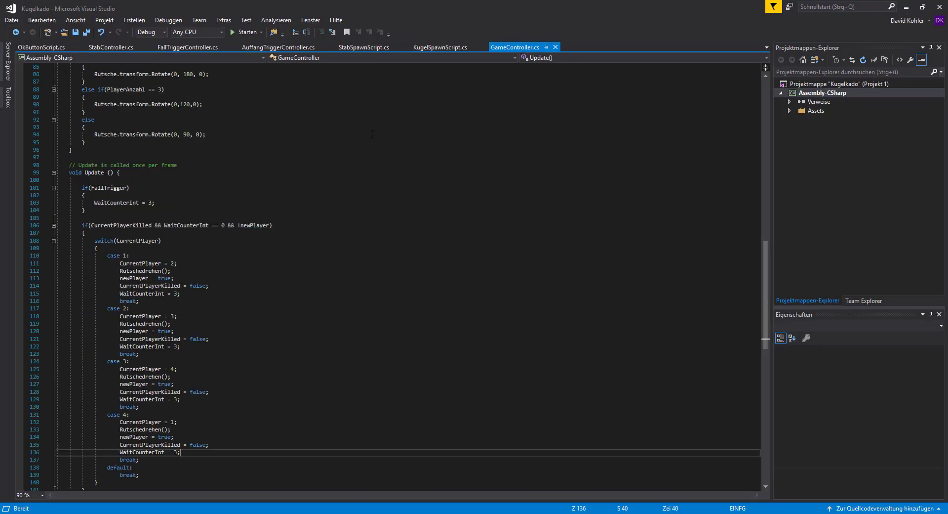
scroll(372, 134, up, 2)
scroll(321, 163, up, 13)
scroll(247, 207, up, 13)
scroll(190, 239, up, 1)
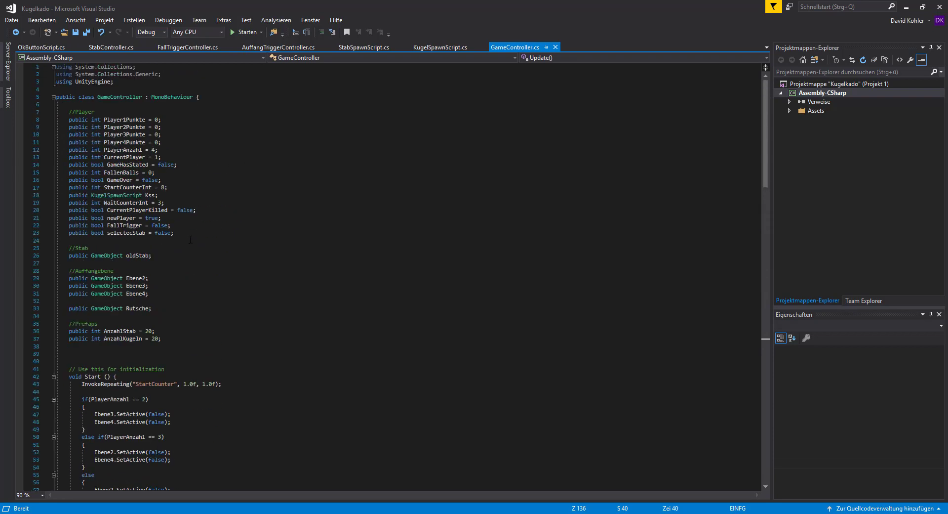
click(151, 203)
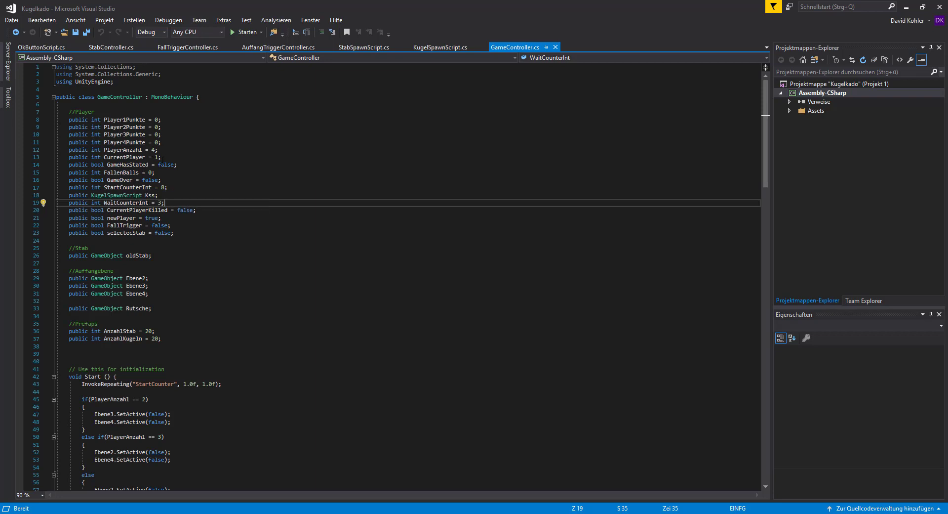
click(189, 165)
key(Return)
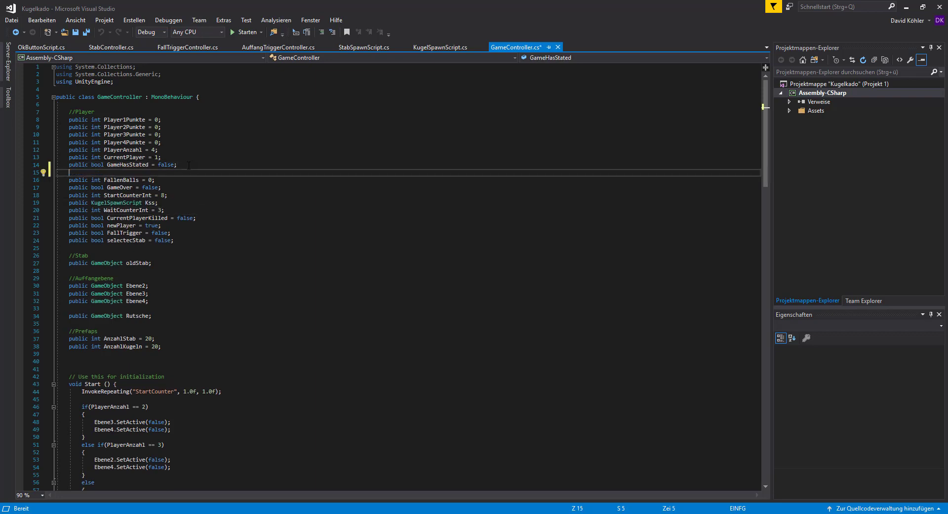
text(public )
text(bool )
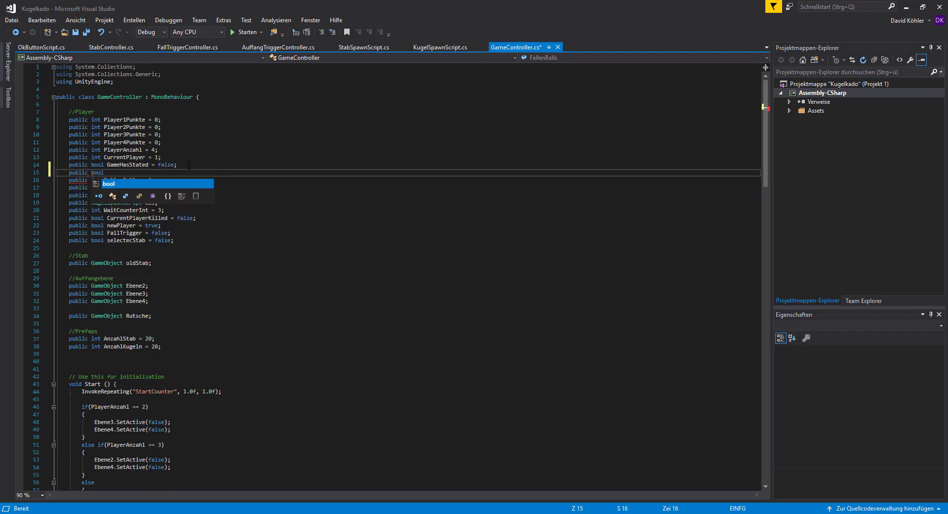
text(F)
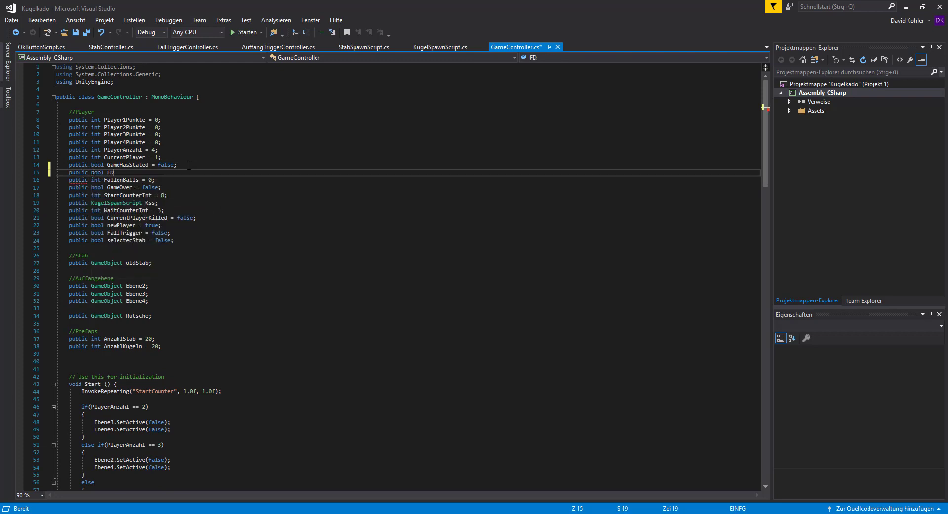
text(istS)
text(elec)
text(t)
text(ed)
text( = )
text(t)
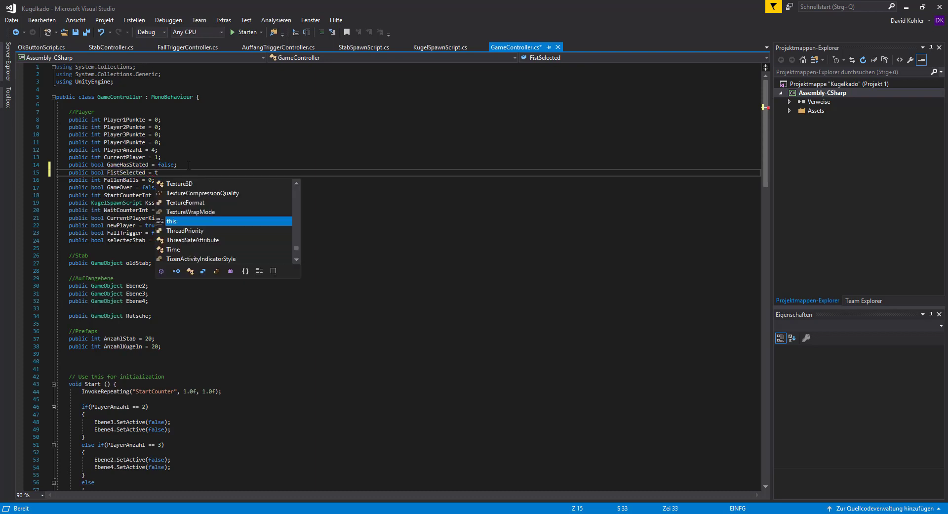
key(BackSpace)
text(false;)
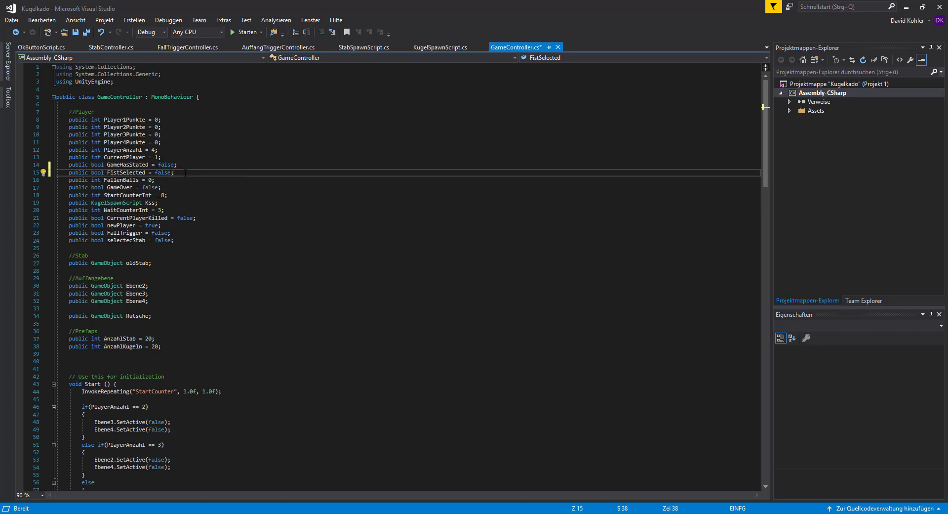
key(ctrl+s)
Insert 'gc.FistSelected = true;' at the top of StabController's OnMouseDown and save
click(115, 48)
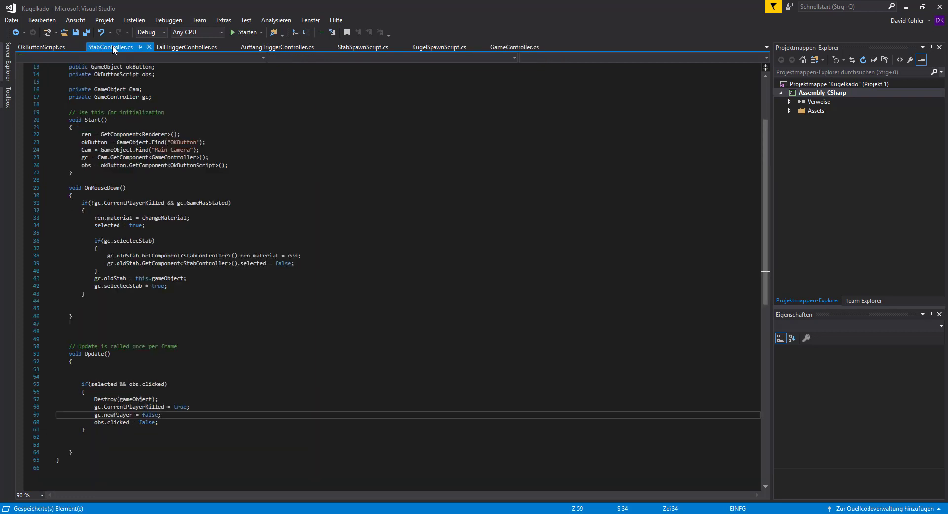
click(114, 195)
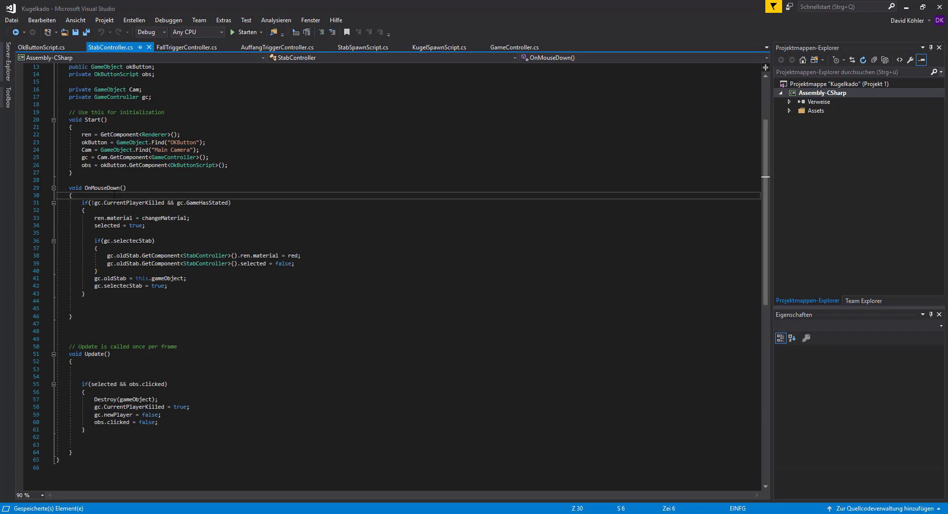
key(Return)
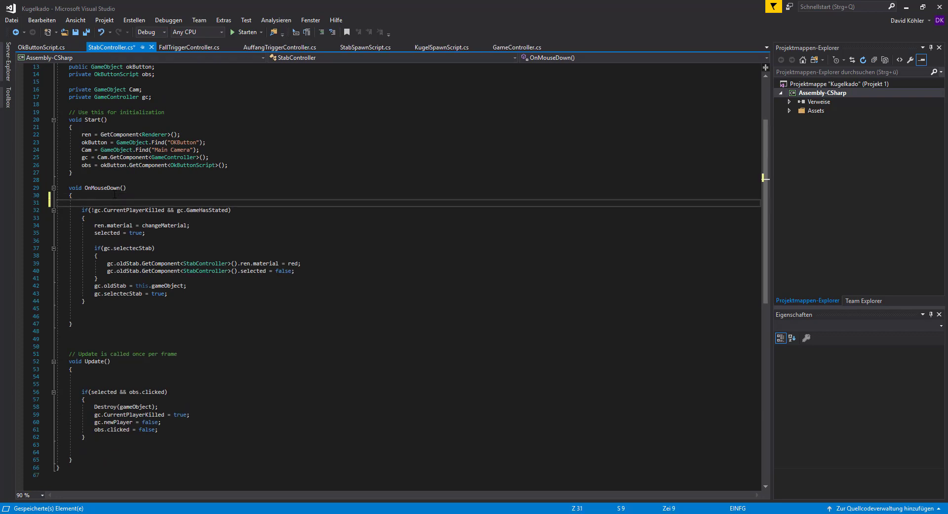
text(gc)
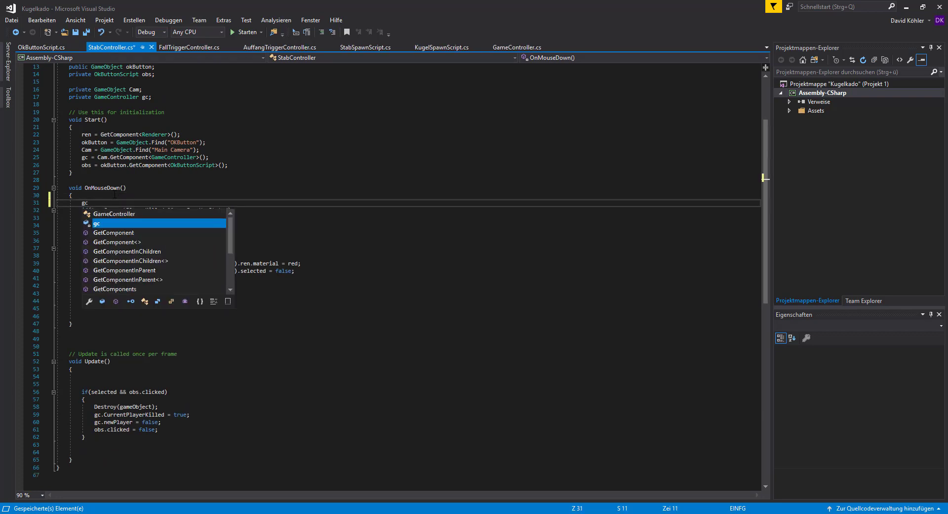
text(.FistSelected )
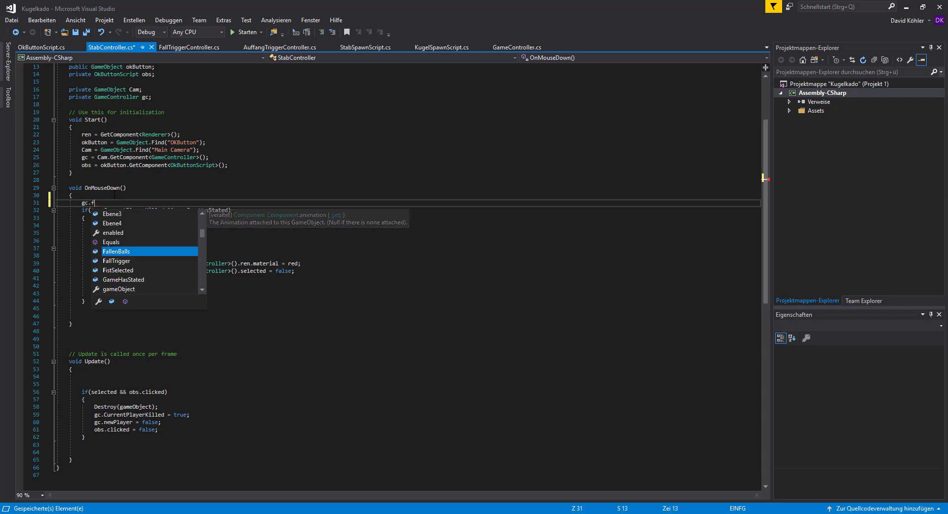
text(= true;)
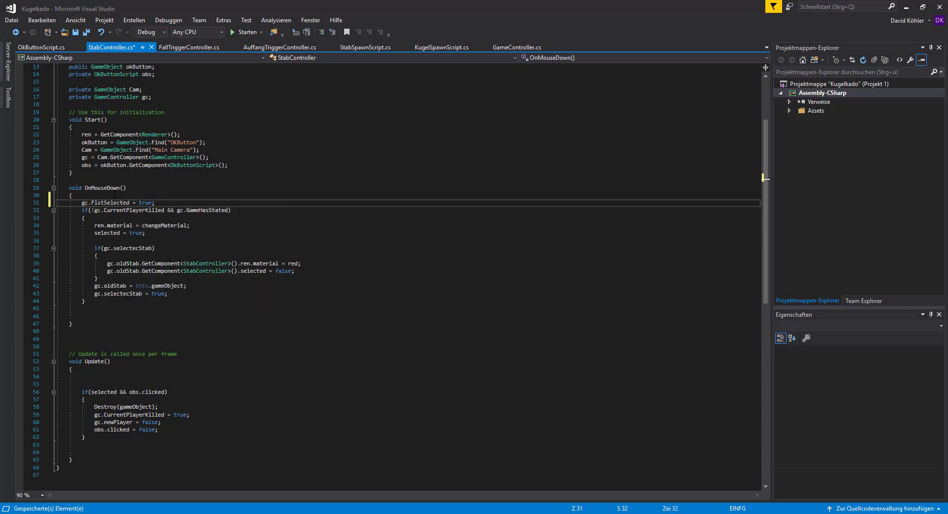
key(ctrl+s)
click(523, 47)
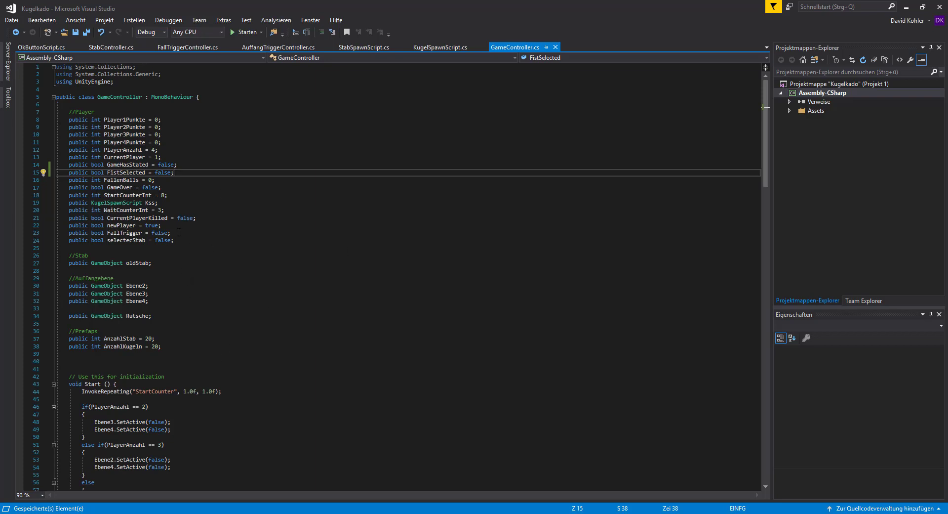
Write an if(!FistSelected) check at the start of GameController's Update method
scroll(166, 233, down, 7)
scroll(167, 233, down, 10)
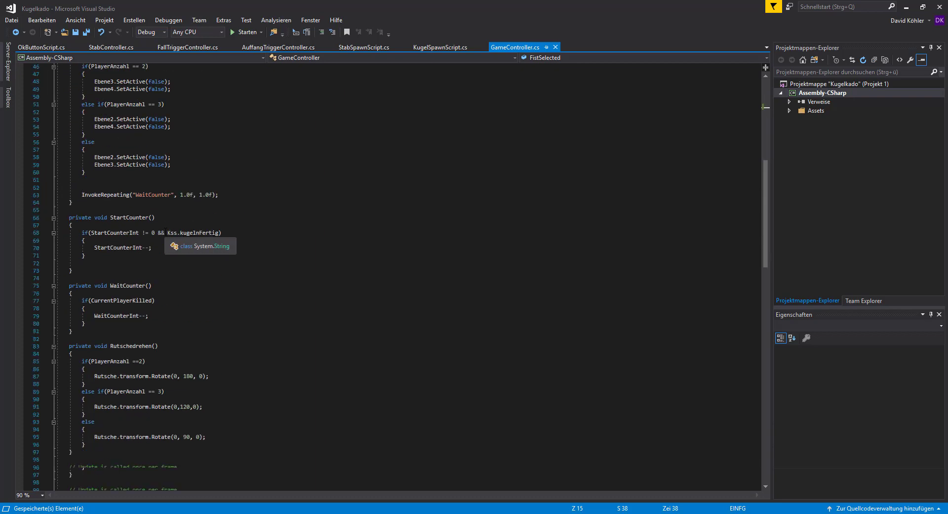
scroll(165, 230, down, 5)
scroll(165, 231, down, 8)
click(90, 143)
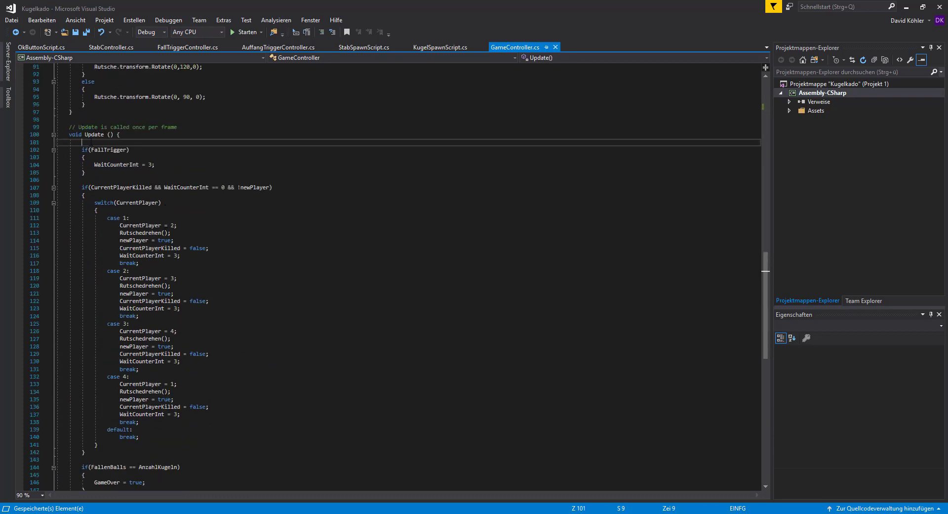
key(Return)
key(Return)
key(Up)
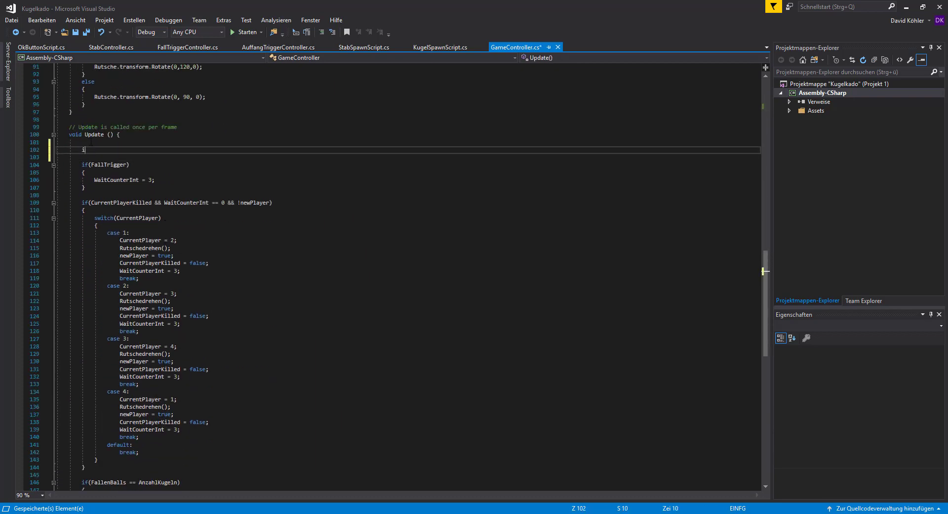
text(if(f)
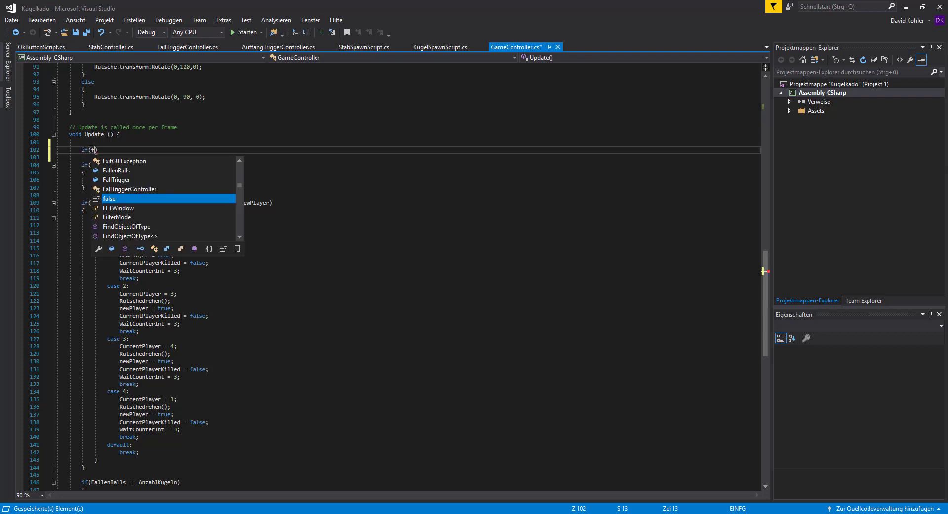
text(ir)
key(Return)
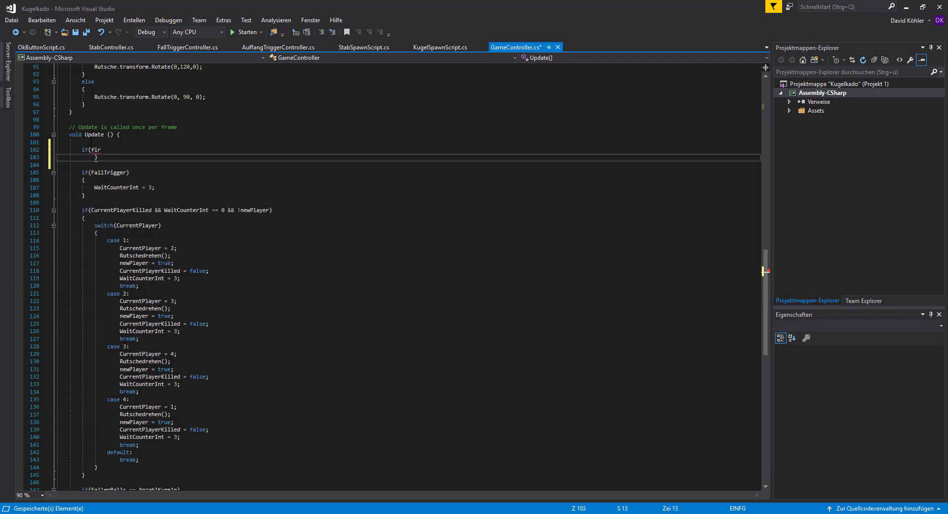
key(BackSpace)
key(BackSpace)
key(BackSpace)
key(BackSpace)
key(BackSpace)
key(BackSpace)
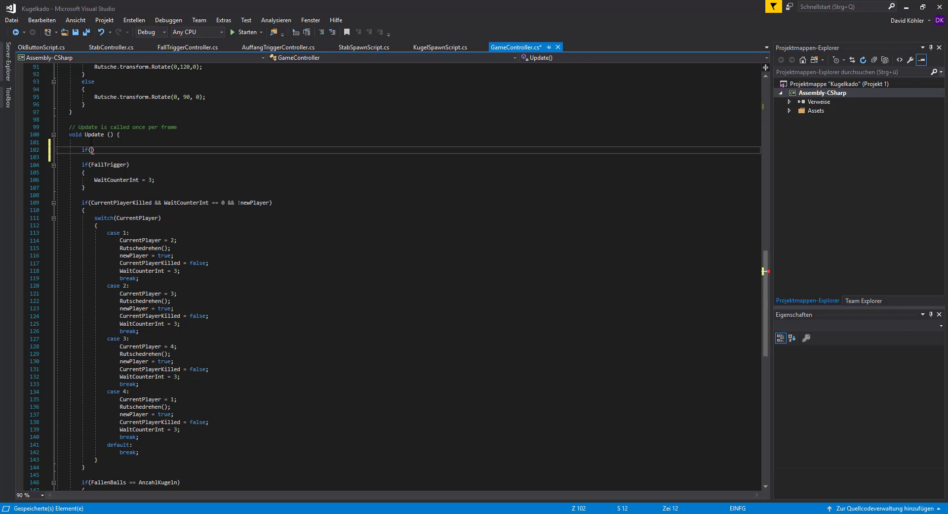
text(F)
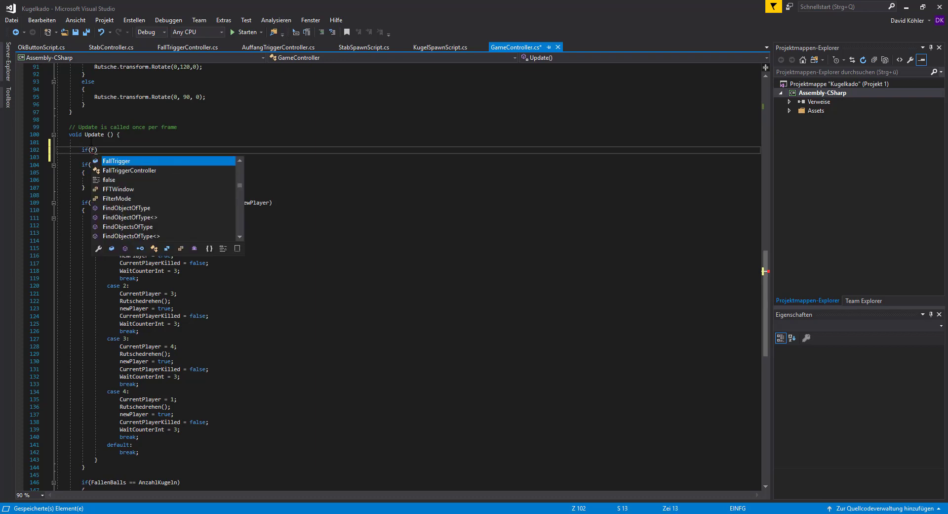
text(i)
key(Tab)
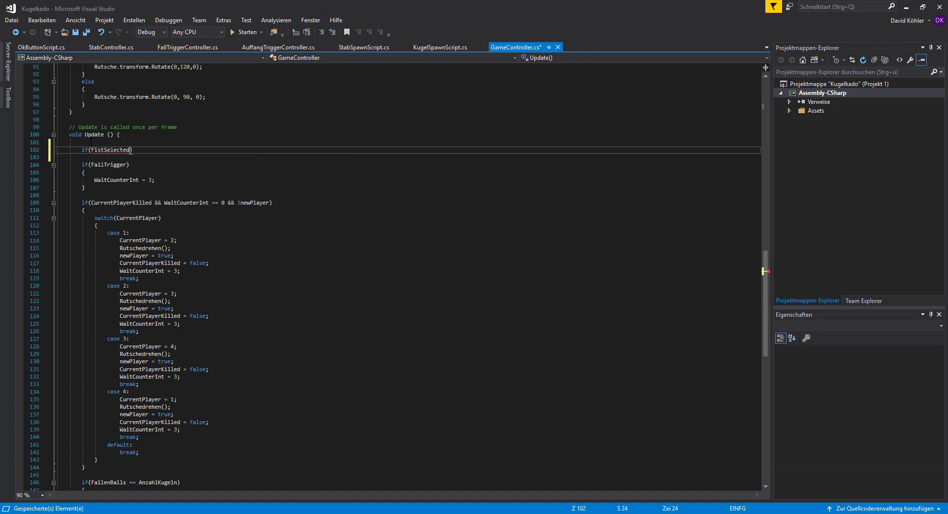
key(Left)
text(!)
Set GameHasStated to false inside the new block, save GameController.cs, and return to Unity
key(End)
key(Return)
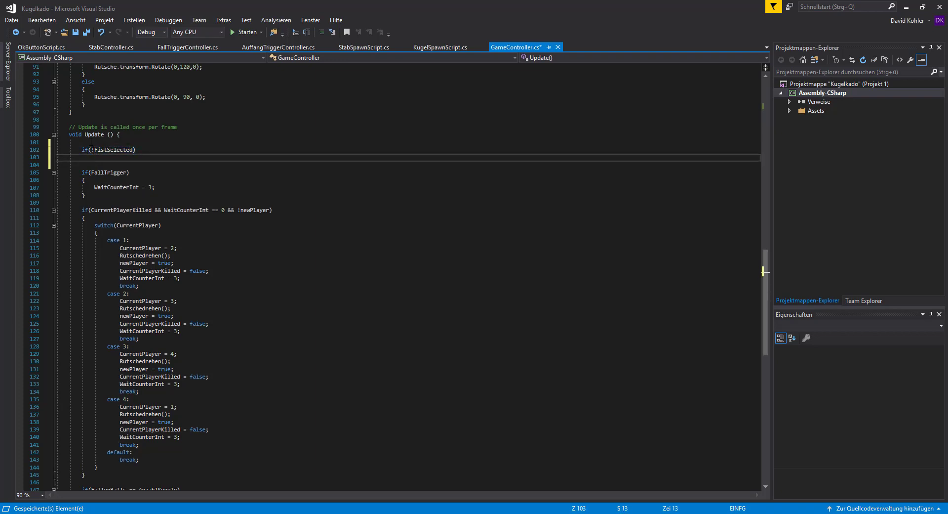
text({)
key(Return)
text(Gam)
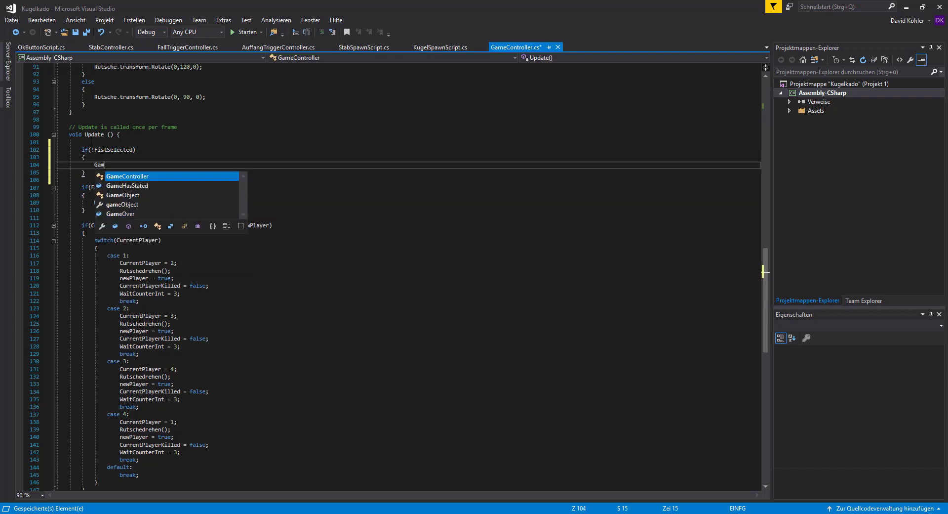
key(Down)
key(space)
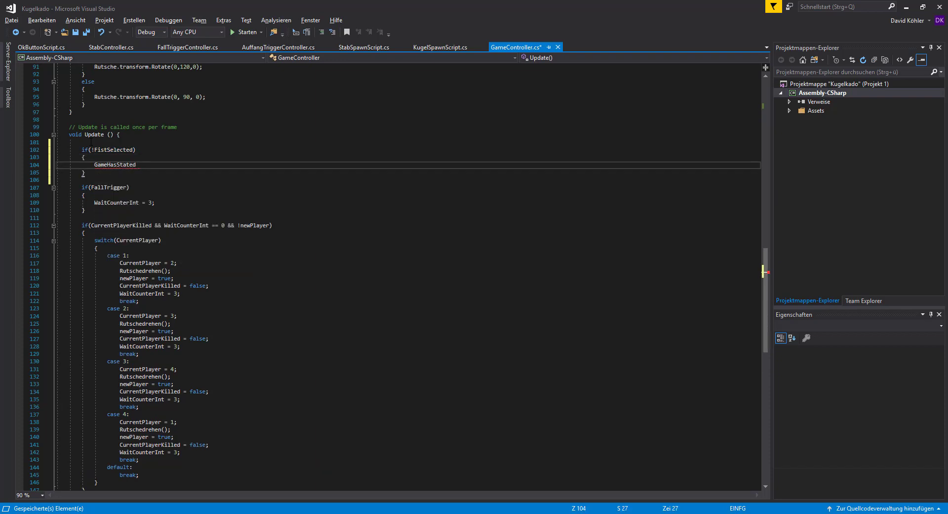
text( = False)
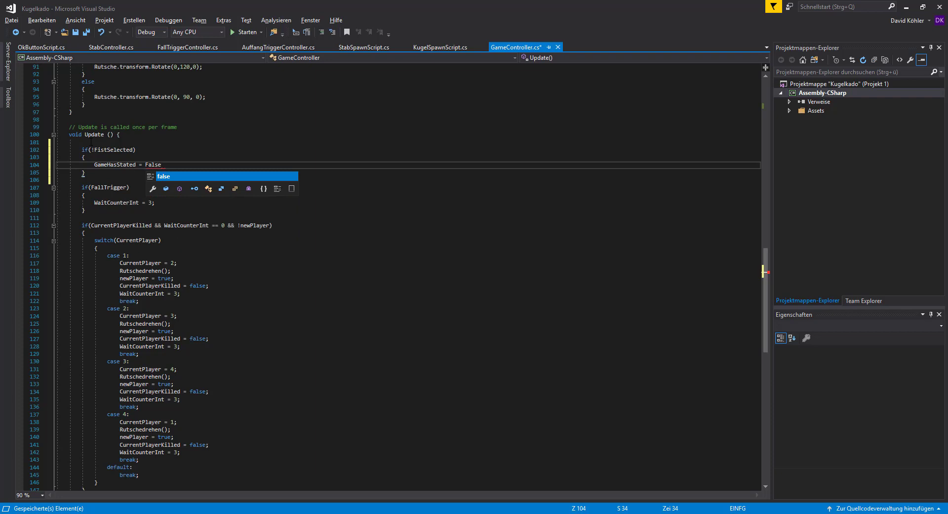
text(;)
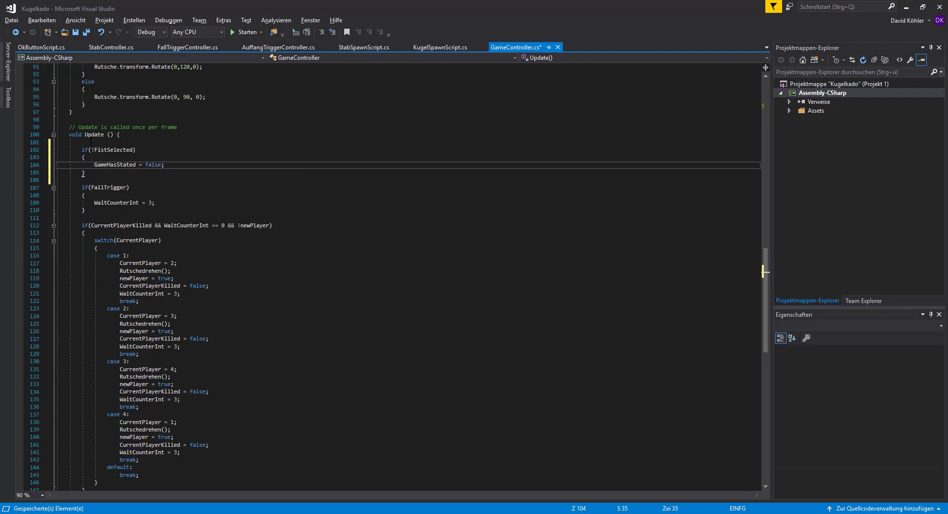
key(ctrl+s)
key(alt+Tab)
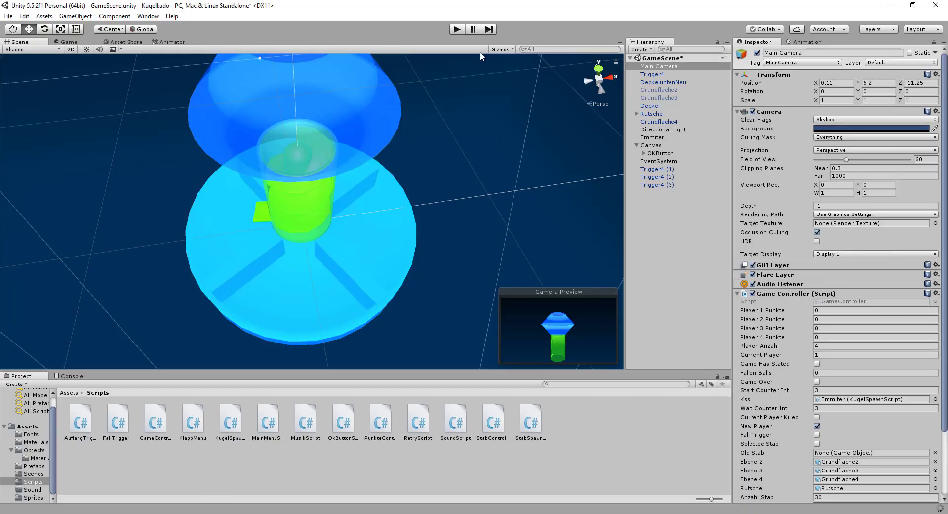
Playtest the game four times, restarting each run, to watch how the sticks and balls behave
click(455, 29)
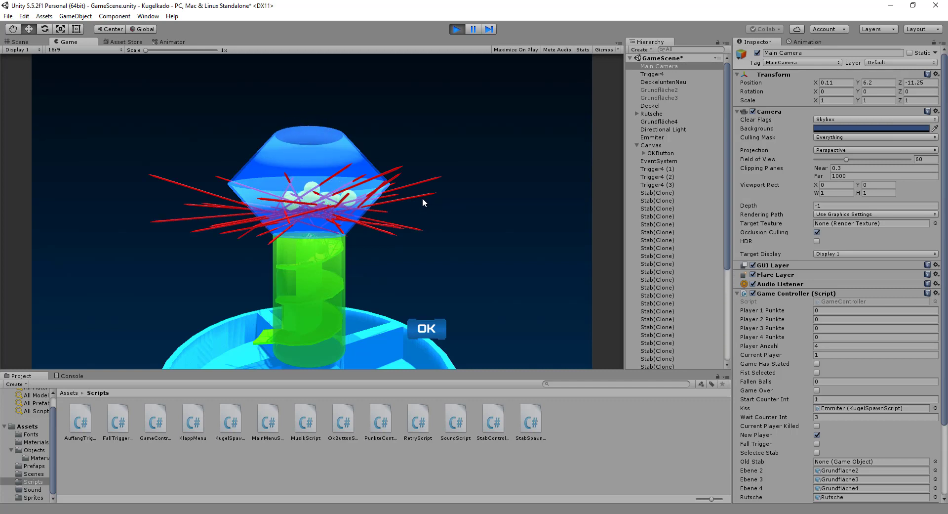
click(457, 28)
click(458, 29)
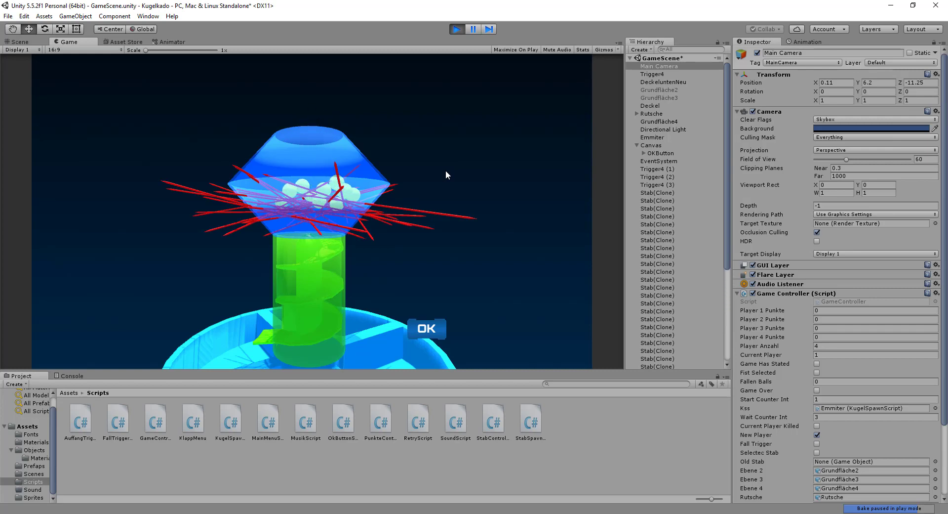
click(459, 30)
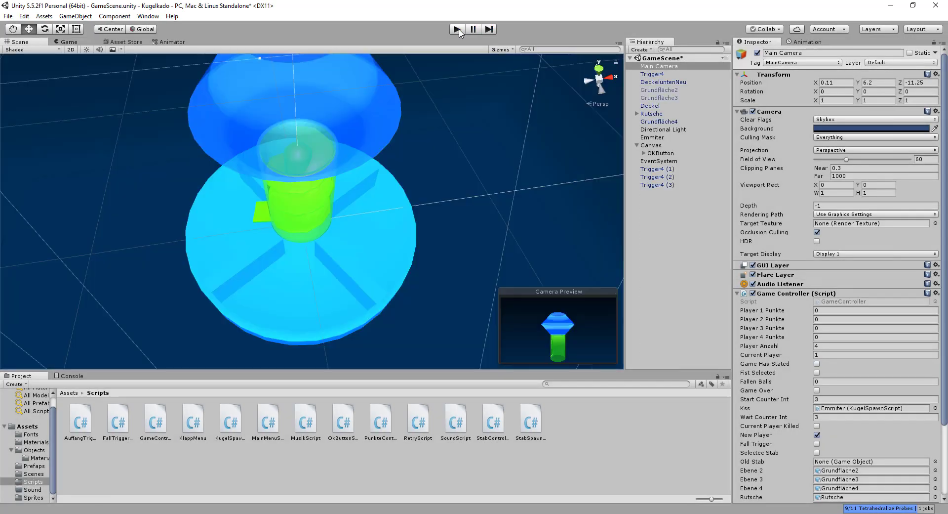
click(458, 30)
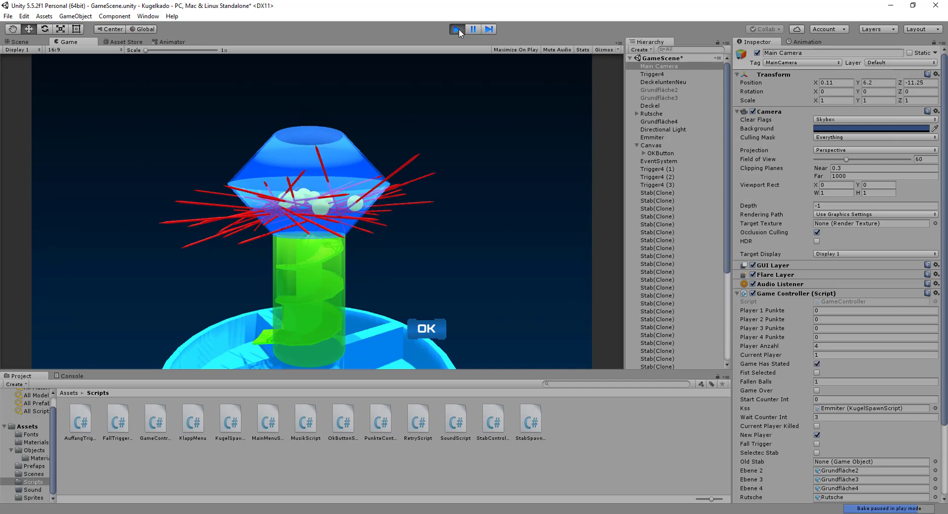
click(457, 30)
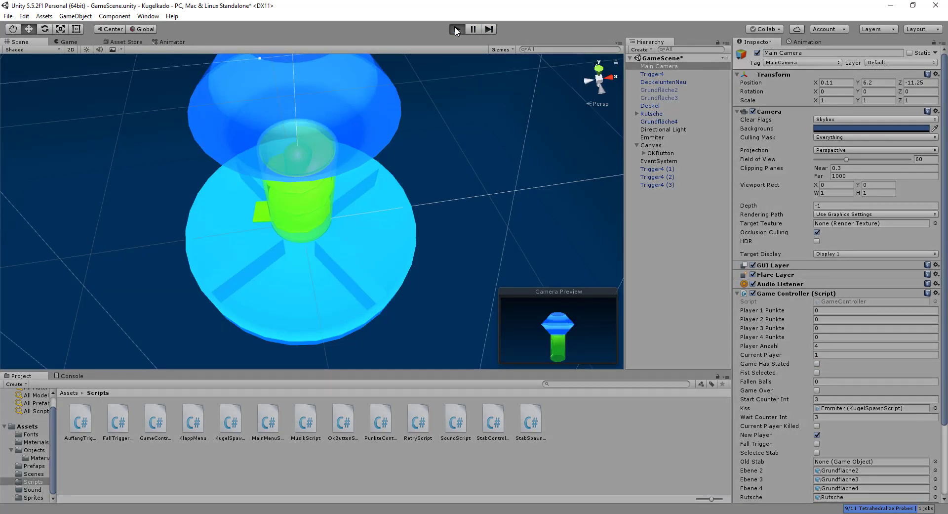
click(457, 30)
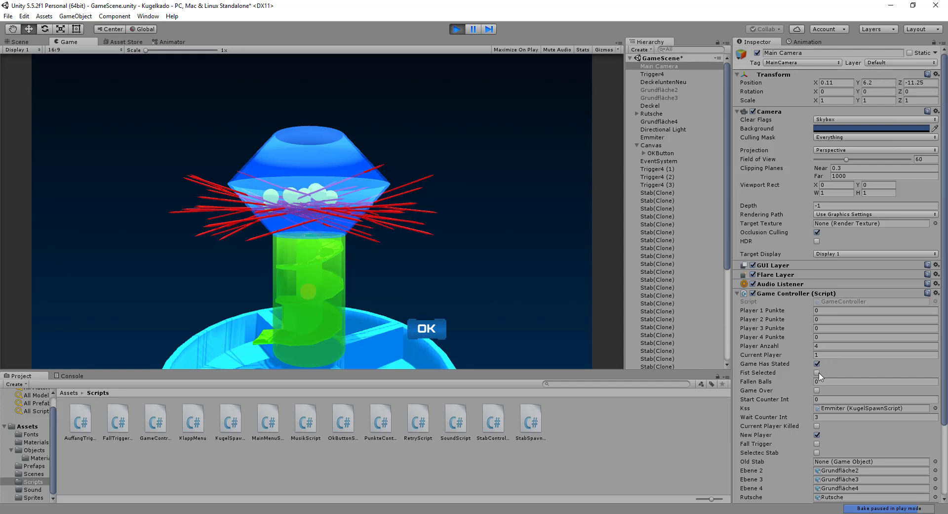
click(455, 30)
key(alt+Tab)
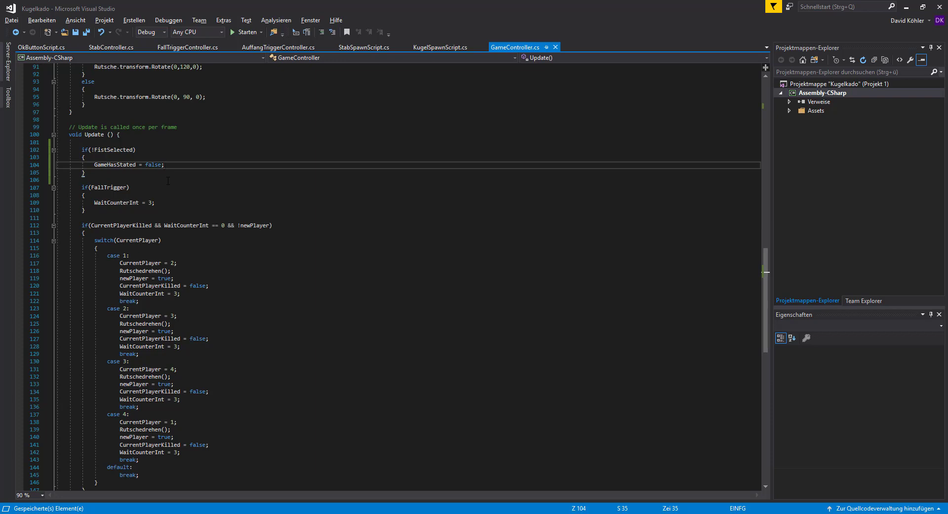
scroll(172, 221, up, 10)
scroll(172, 221, up, 10)
scroll(174, 221, up, 4)
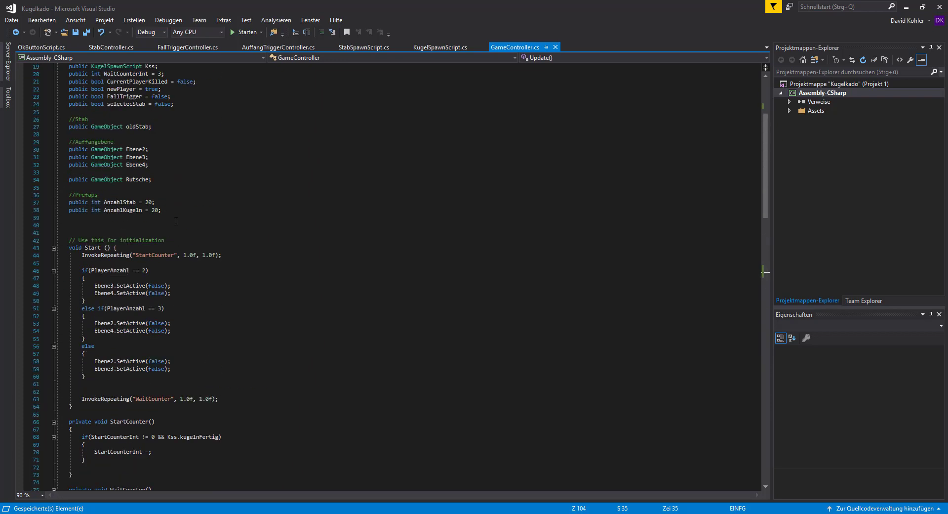
scroll(176, 222, up, 6)
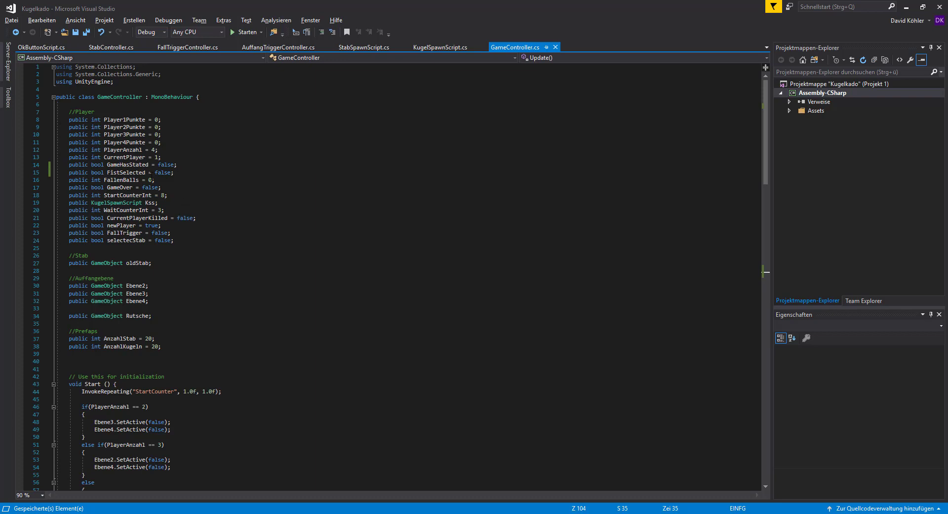
scroll(157, 173, down, 4)
scroll(158, 172, down, 8)
scroll(157, 173, down, 11)
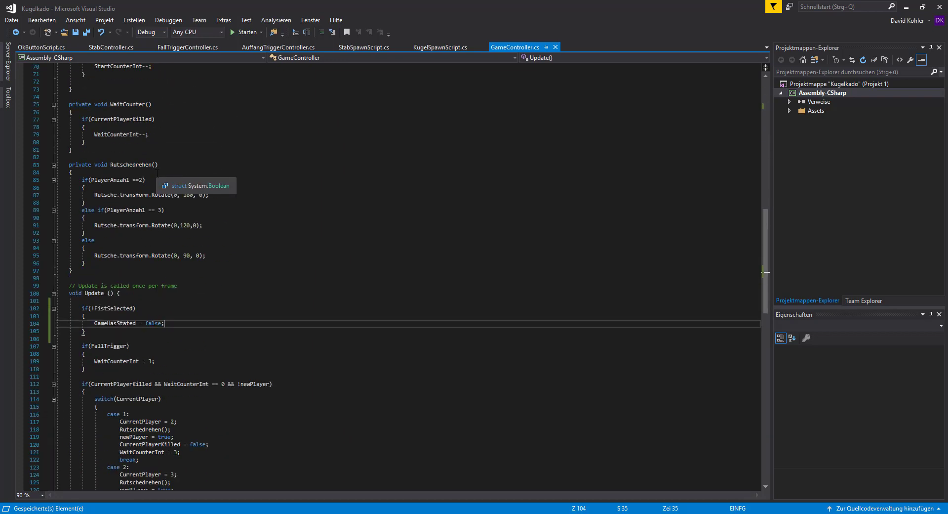
scroll(157, 173, down, 6)
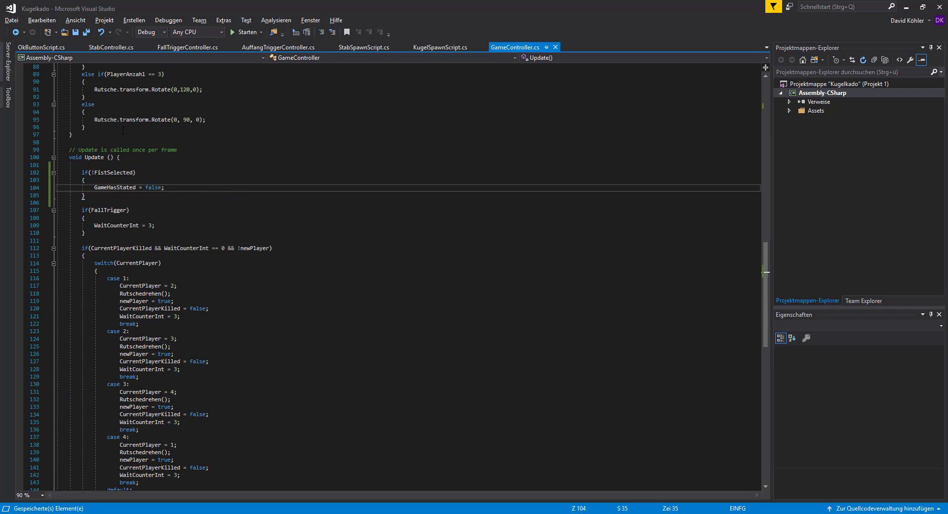
click(41, 46)
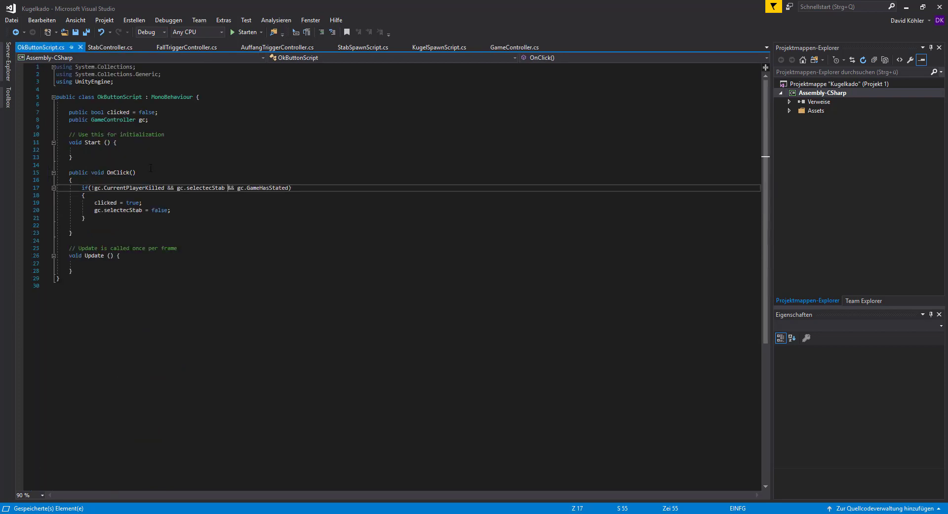
click(104, 46)
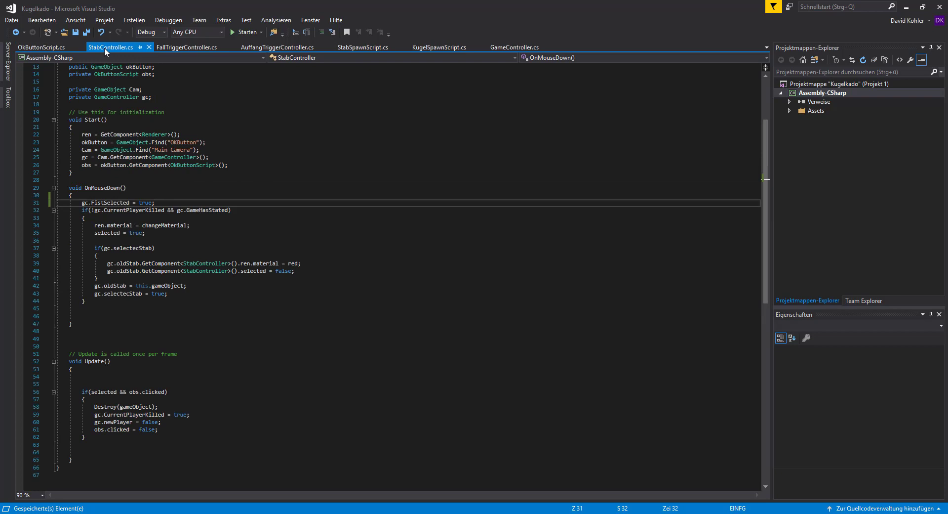
click(202, 47)
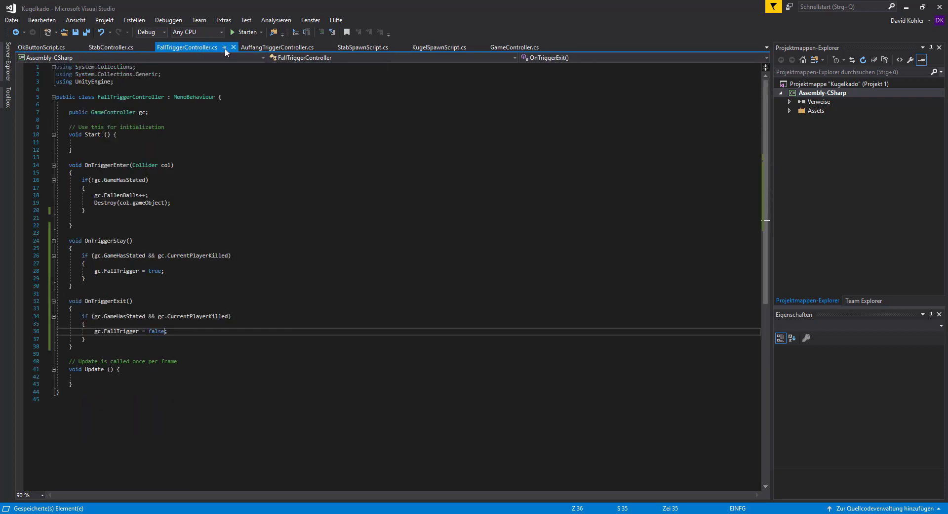
click(441, 45)
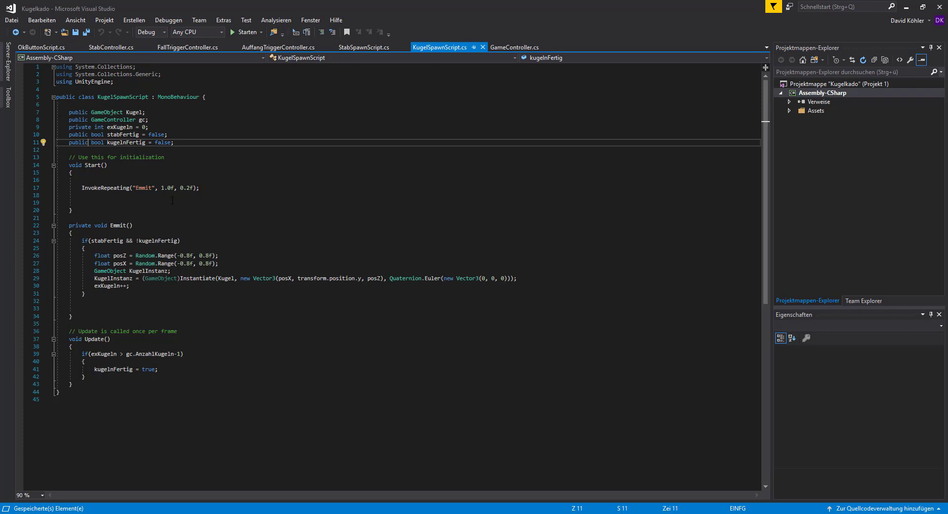
click(527, 47)
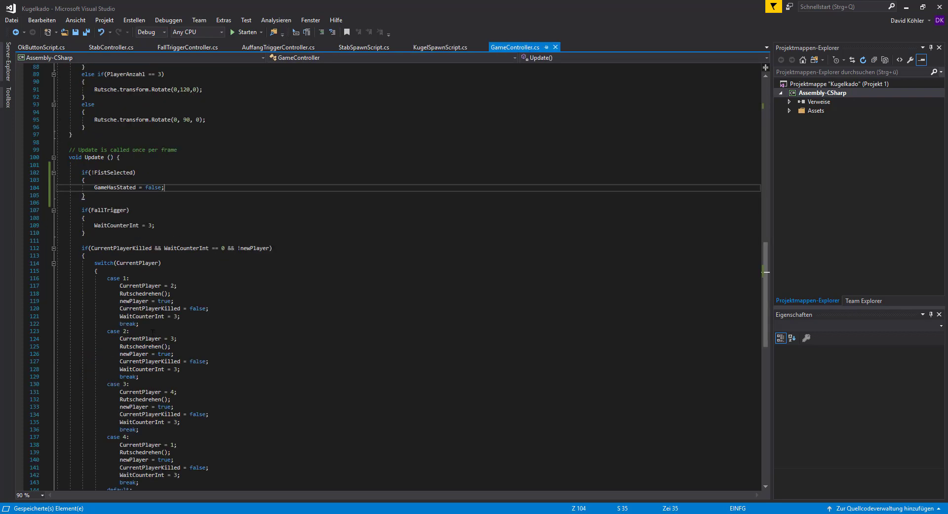
scroll(153, 332, down, 7)
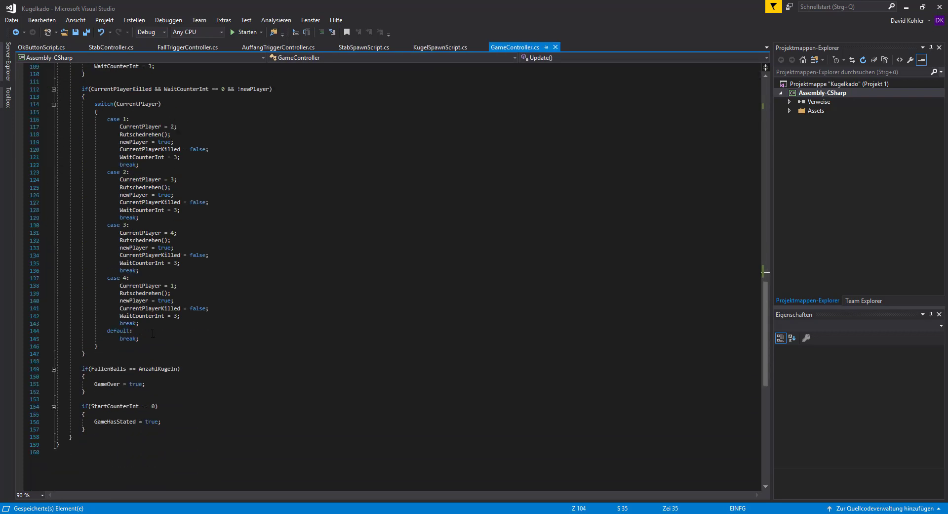
scroll(153, 398, up, 7)
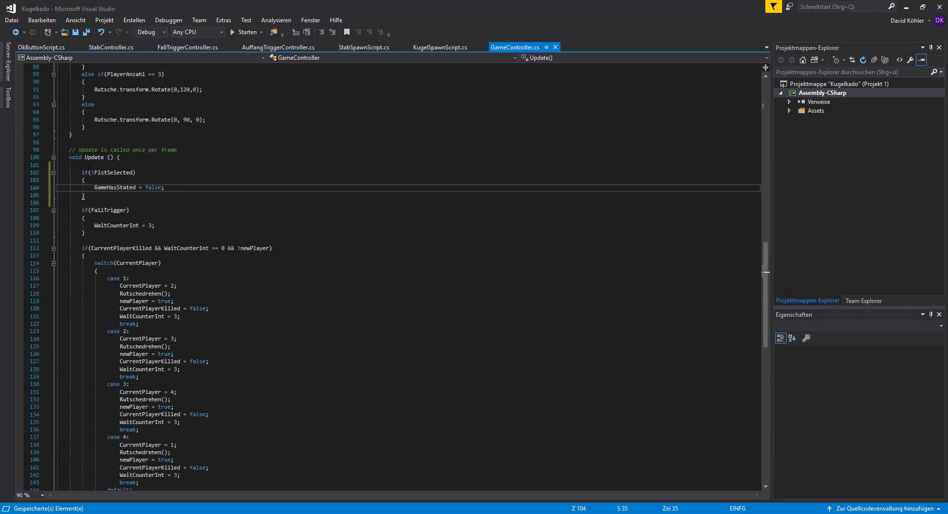
Move the if(!FistSelected) block to Update's end after the StartCounterInt check, and save GameController.cs
drag(83, 197, 81, 172)
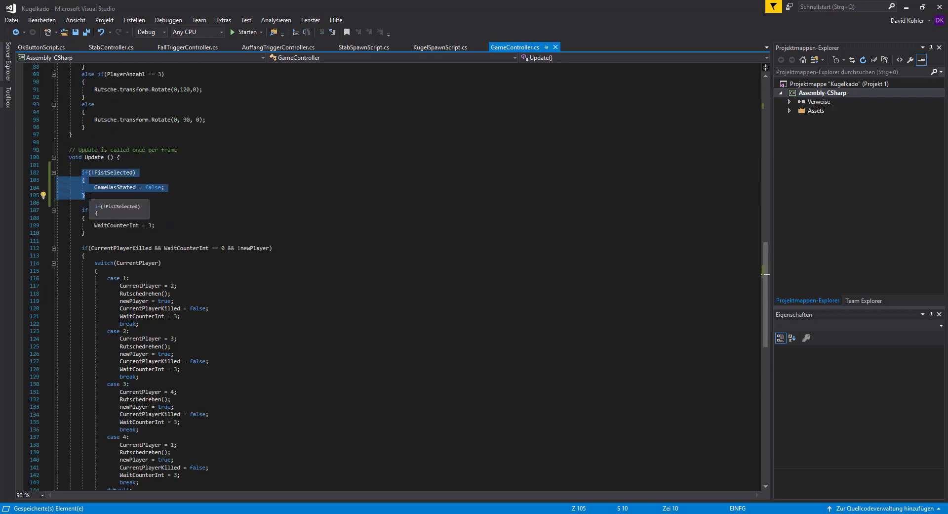
key(Delete)
scroll(98, 319, down, 5)
scroll(99, 319, down, 6)
click(99, 319)
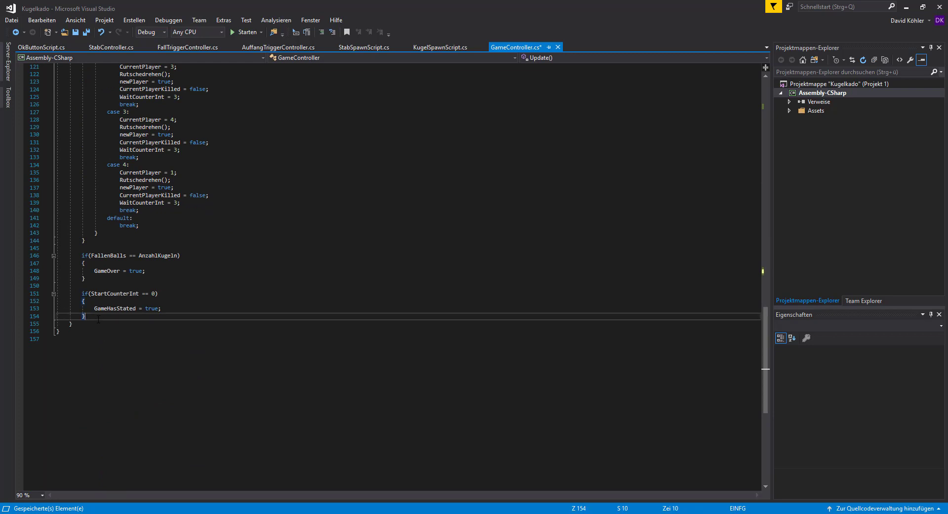
key(Return)
key(Return)
text(if (!FistSelected) {     GameHasStated = false; })
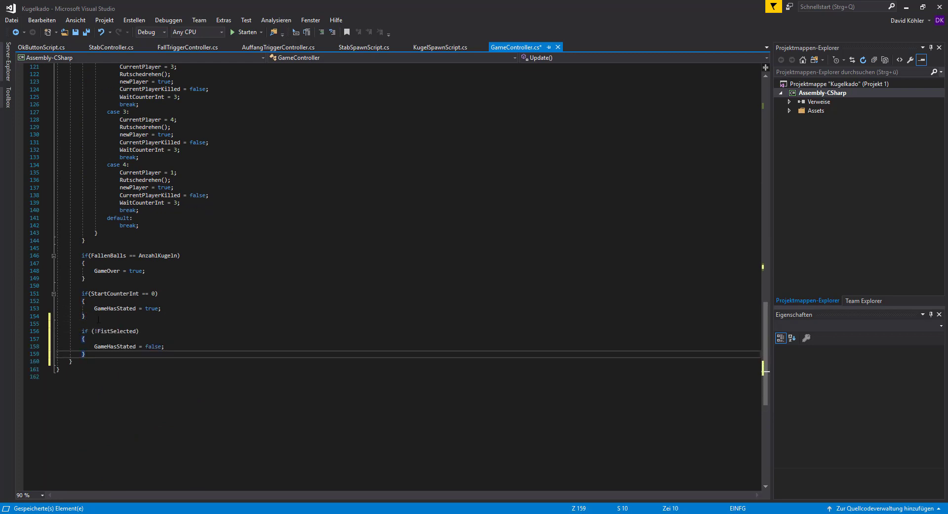
key(ctrl+s)
key(alt+Tab)
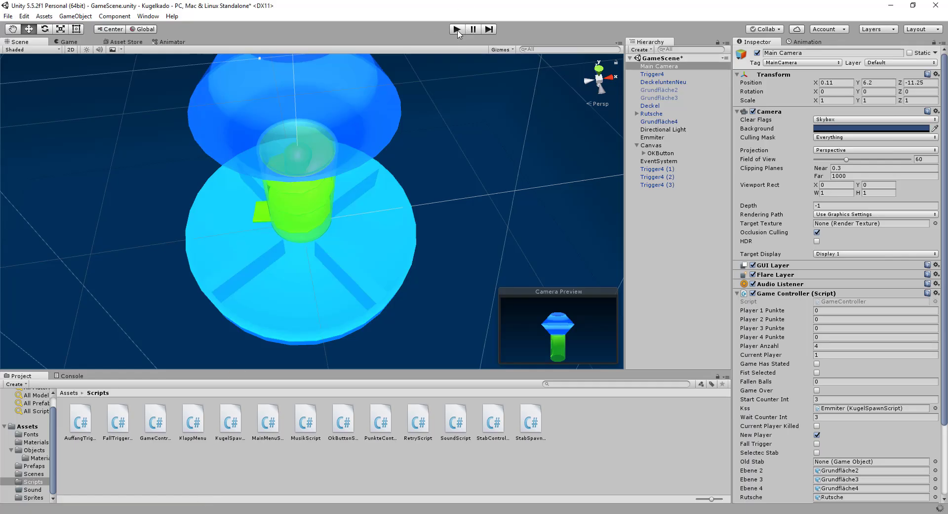
Playtest the updated GameController five times, leaving the last run playing
click(457, 32)
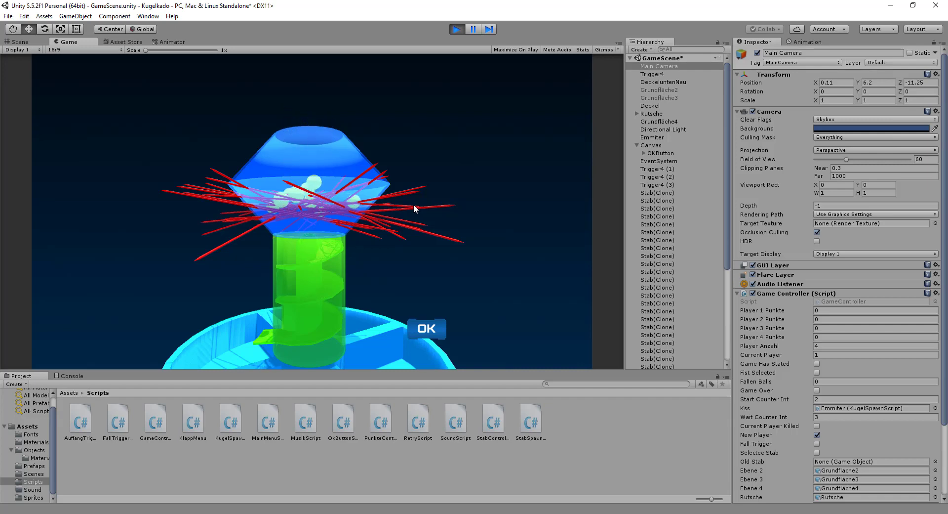
click(457, 29)
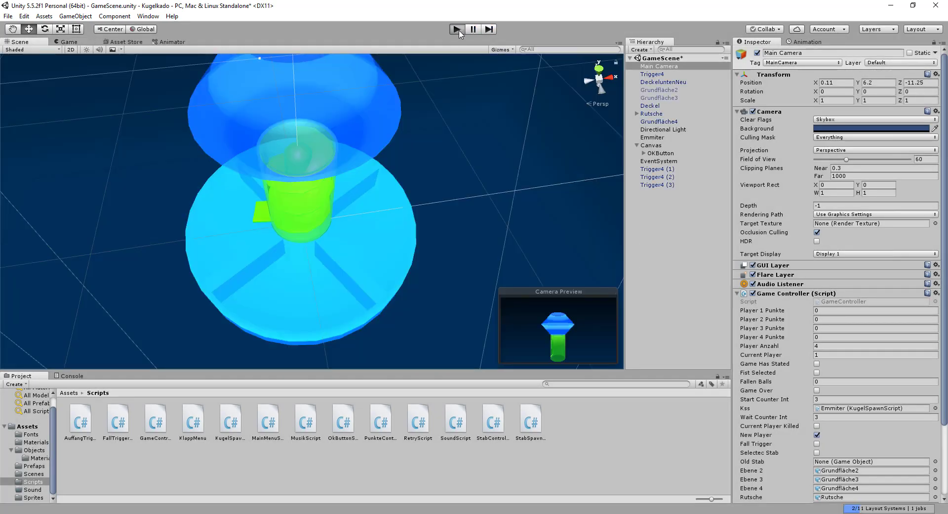
click(457, 29)
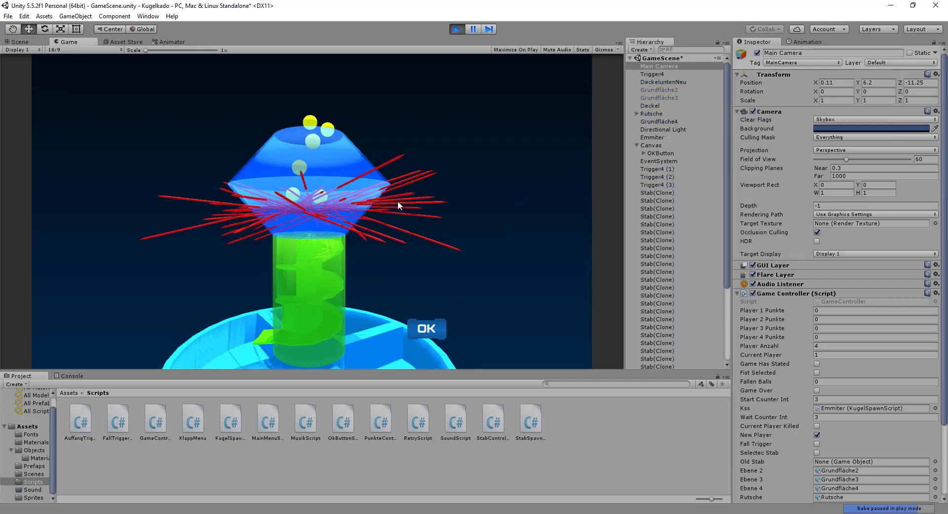
click(457, 30)
click(456, 30)
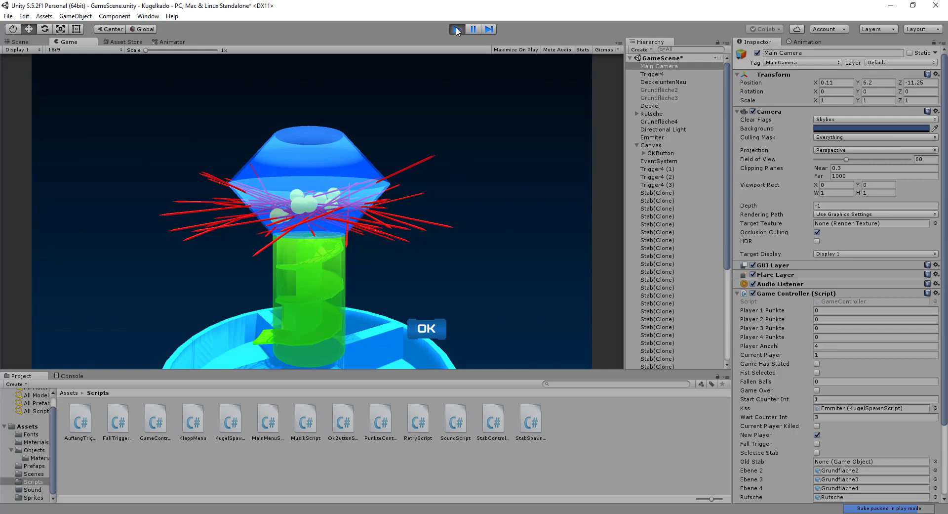
click(457, 30)
click(457, 30)
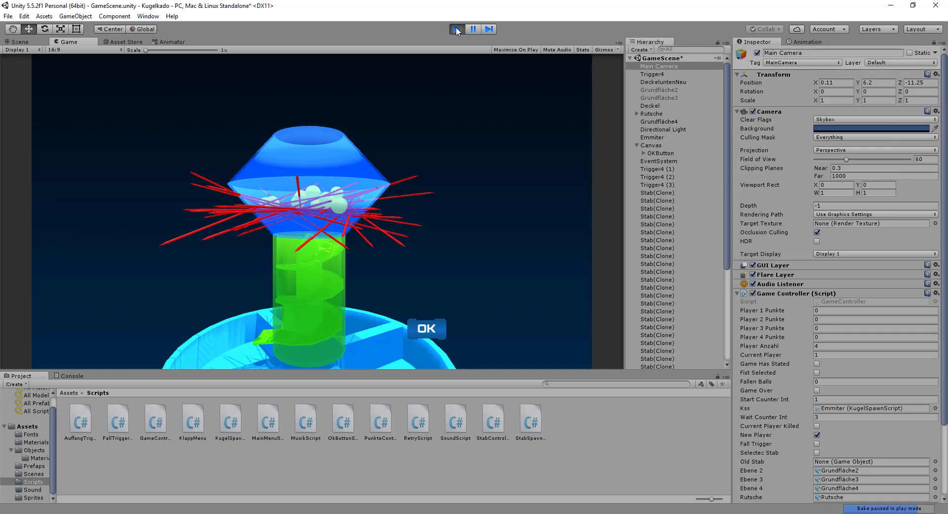
click(457, 30)
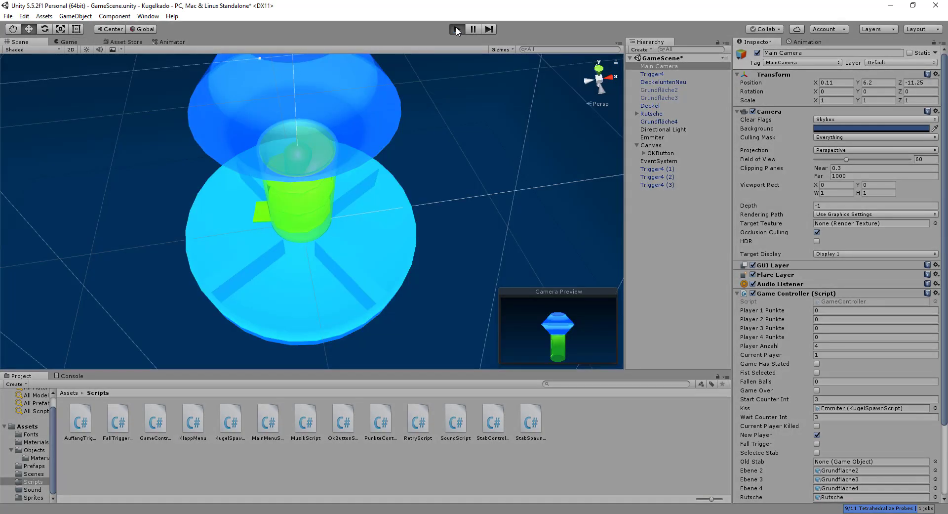
click(457, 30)
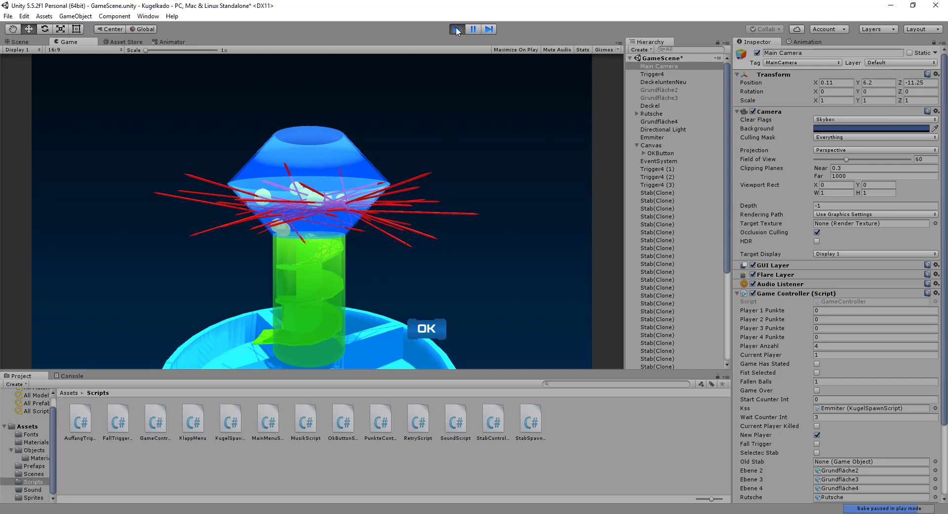
Inspect a spawned ball near the green tube, then show Main Camera's Game Controller values in the Game view
click(34, 42)
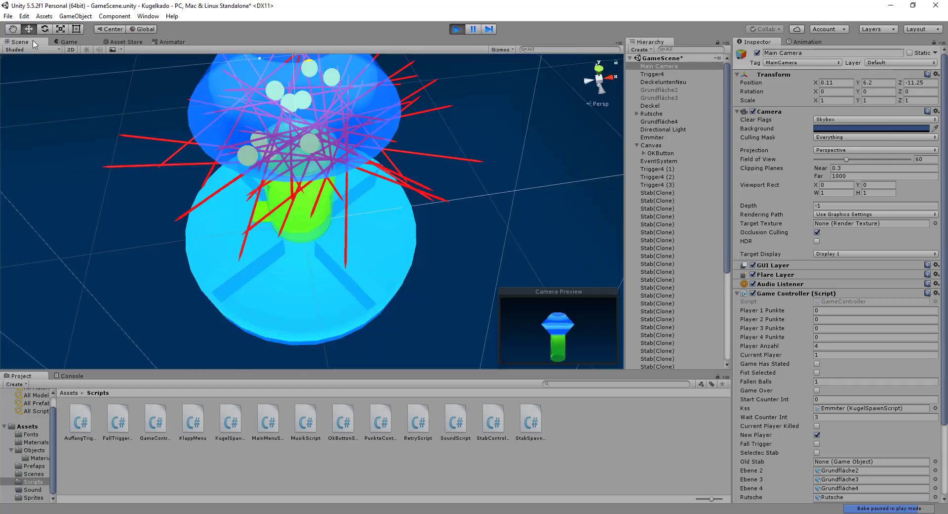
mouse_move(366, 239)
alt+mouse_down()
mouse_move(567, 224)
mouse_move(336, 138)
alt+mouse_up()
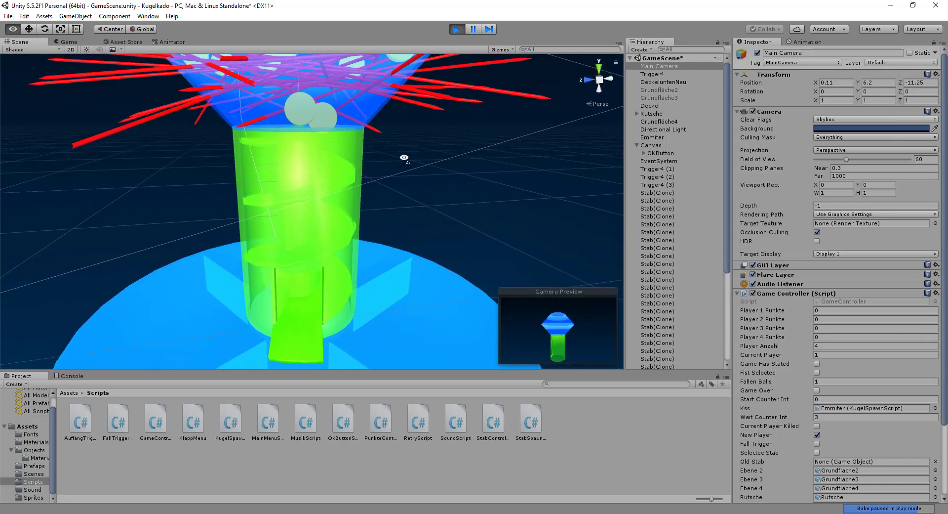
click(326, 115)
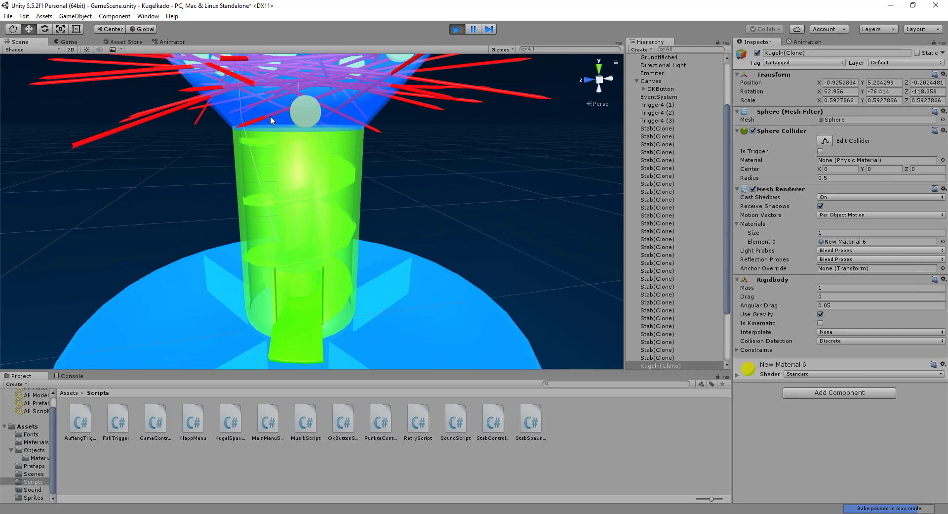
click(69, 42)
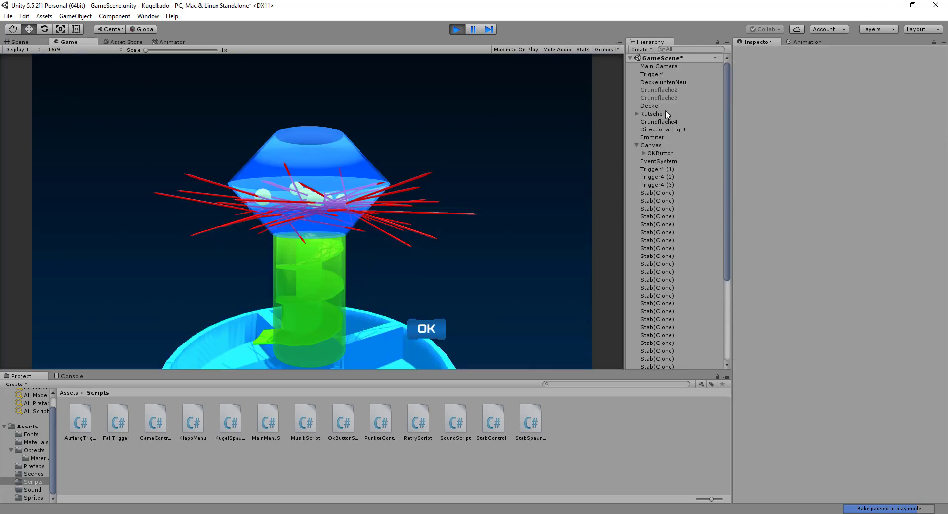
scroll(668, 116, up, 3)
click(675, 59)
click(674, 67)
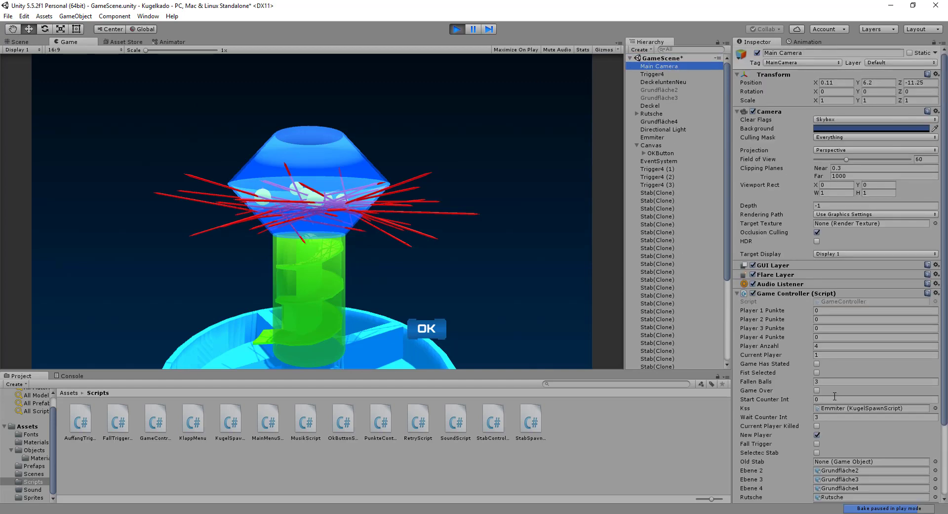
Pull out three red stabs for successive players, confirming each one with OK
click(394, 225)
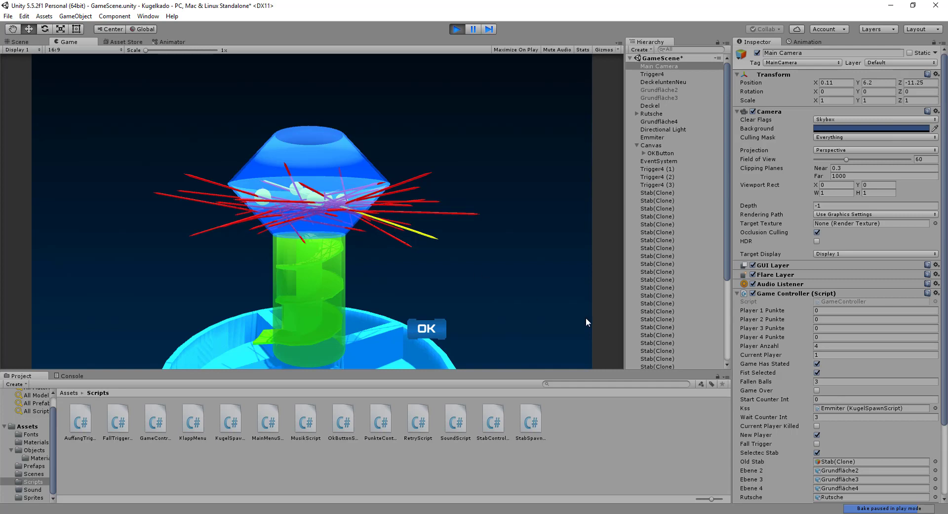
click(438, 332)
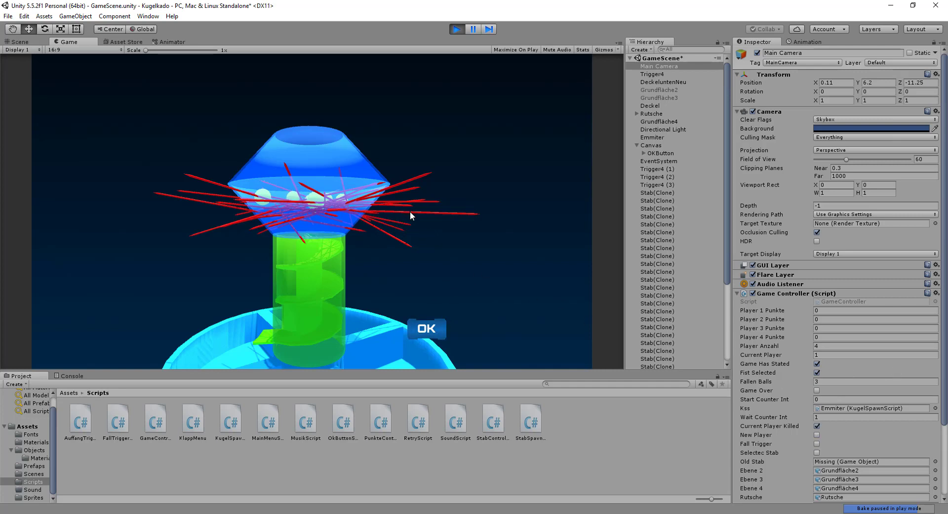
click(410, 212)
click(426, 329)
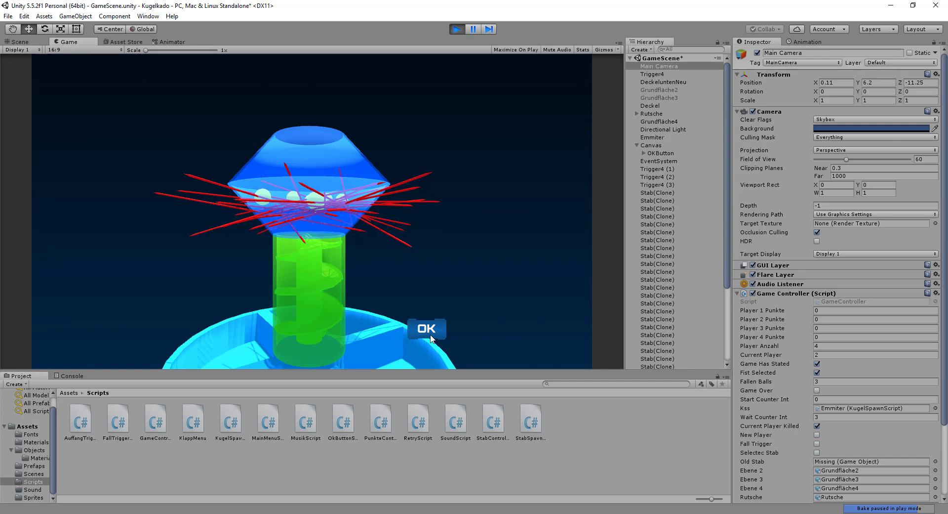
click(384, 235)
click(426, 329)
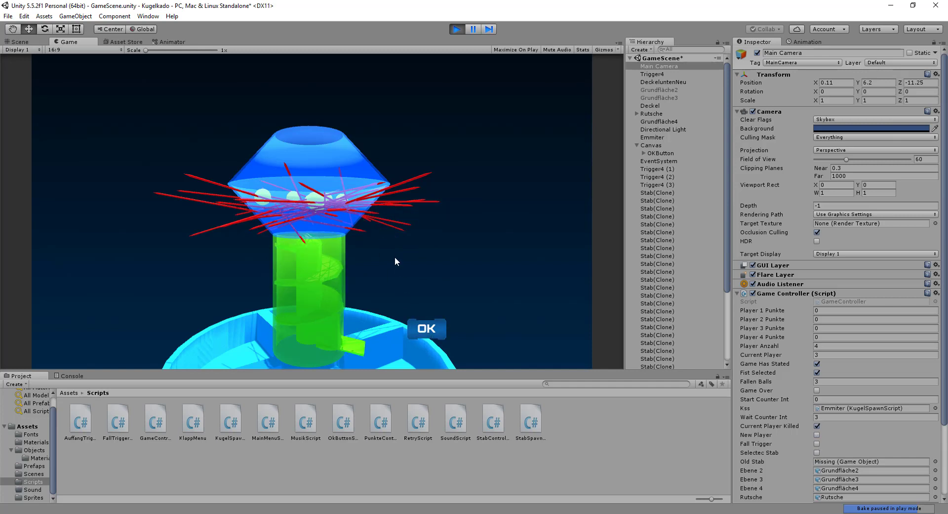
Stop the game and scroll up through GameController.cs in Visual Studio
click(457, 28)
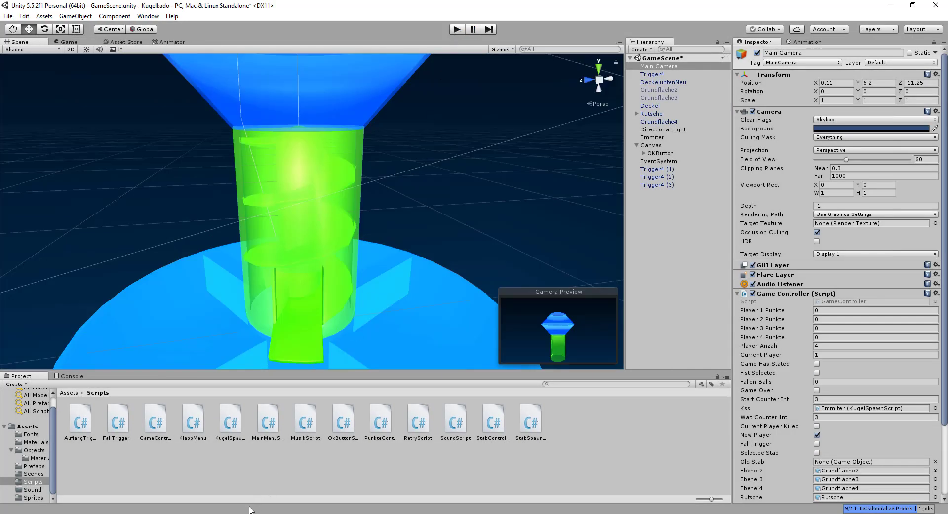
key(alt+Tab)
scroll(194, 314, up, 12)
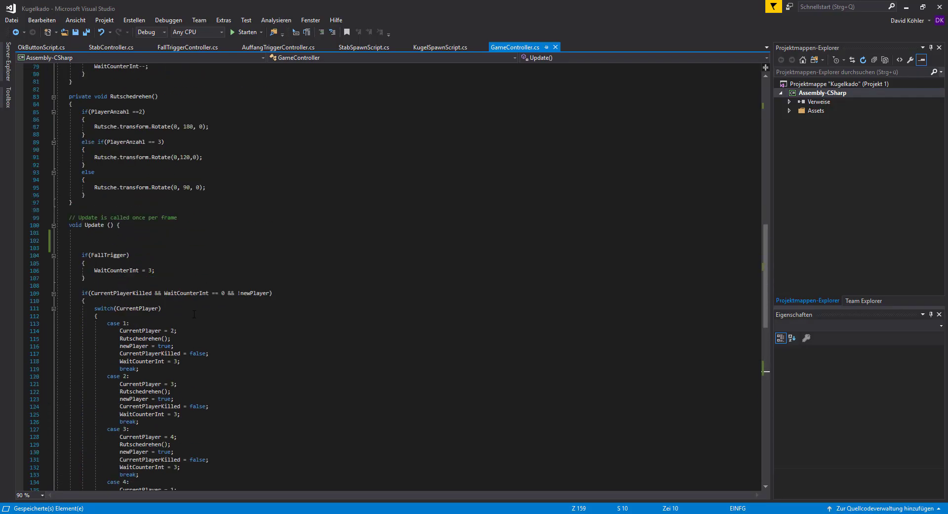
scroll(194, 314, up, 12)
scroll(194, 314, up, 12)
scroll(195, 314, up, 5)
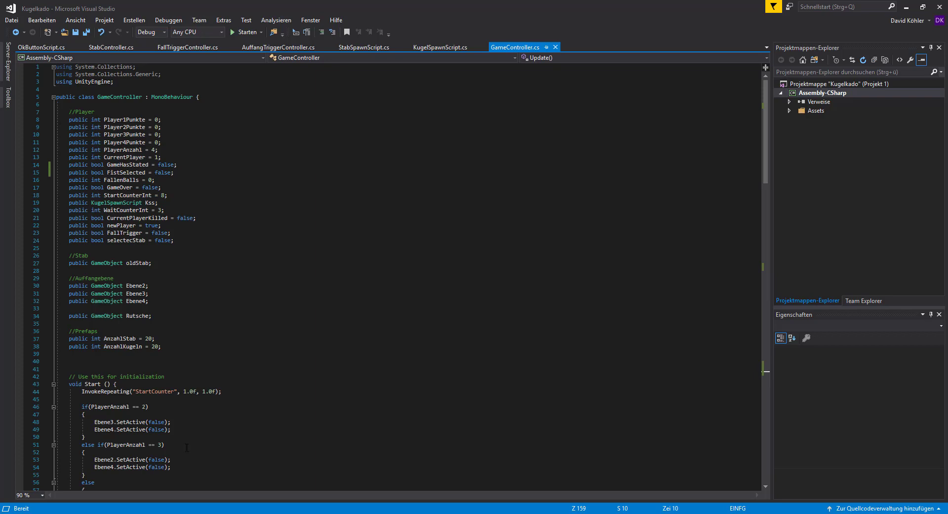
Show the Canvas's Constant Pixel Size scaler settings next to the Game view's OK button
key(alt+Tab)
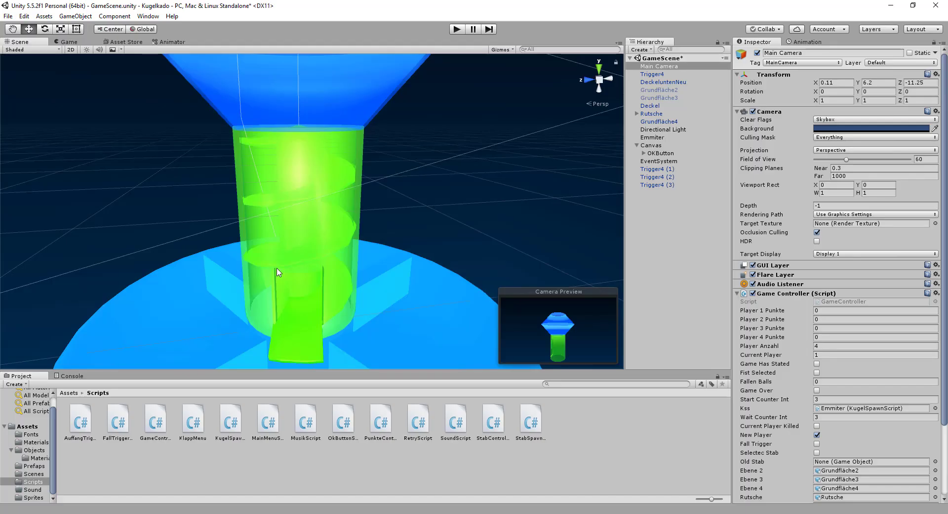
scroll(306, 248, down, 5)
scroll(306, 248, up, 3)
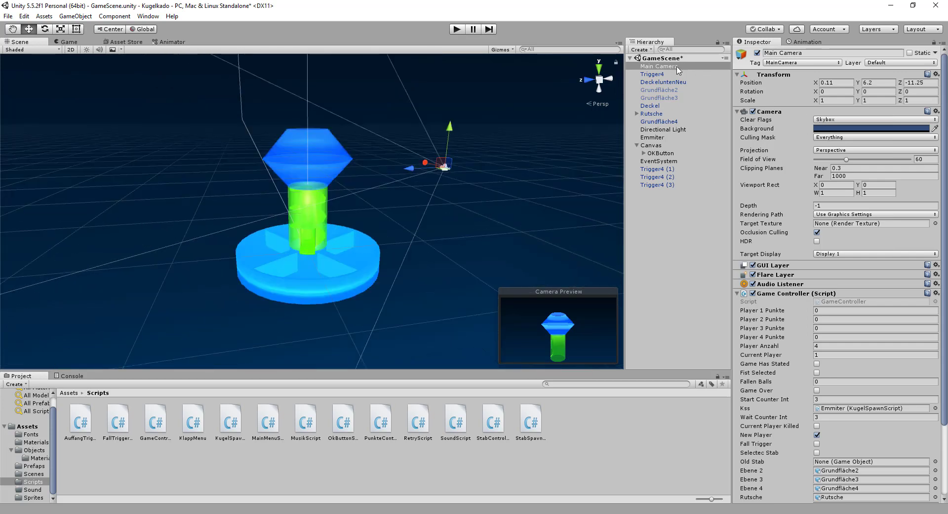
click(659, 147)
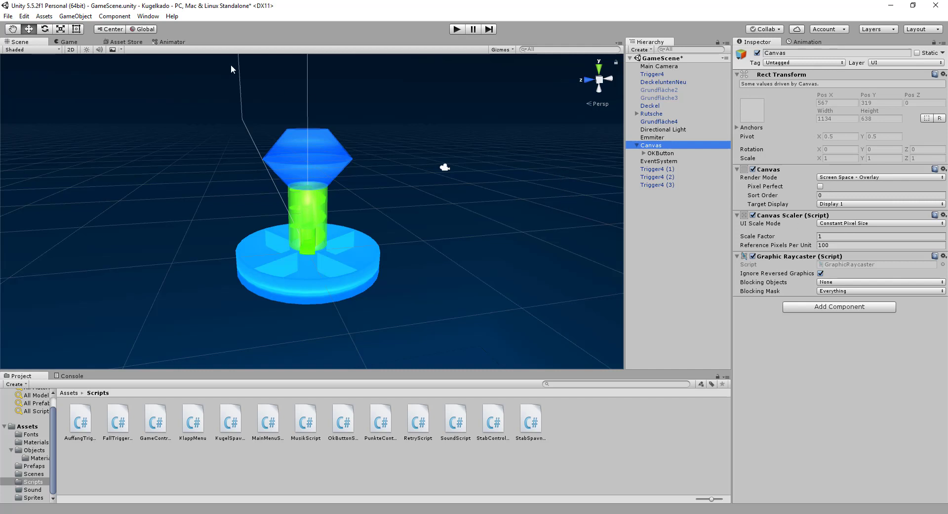
click(62, 44)
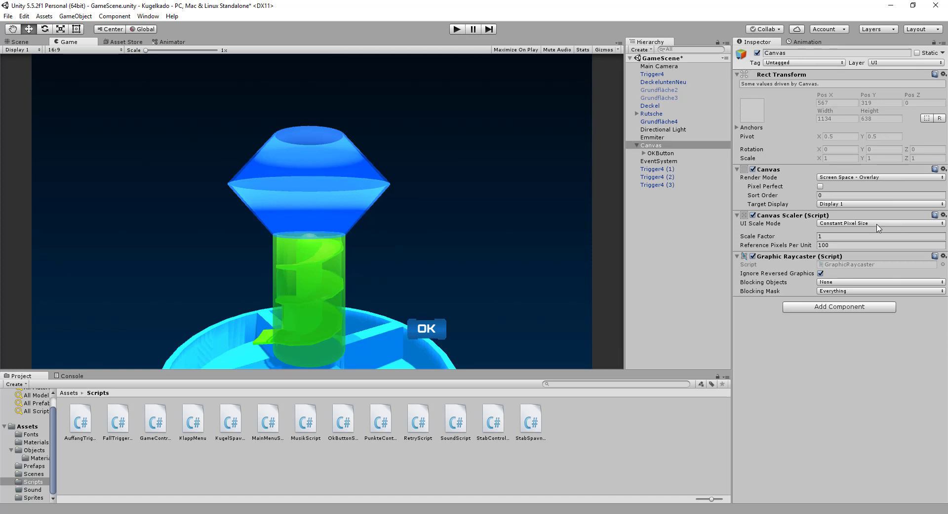
click(878, 227)
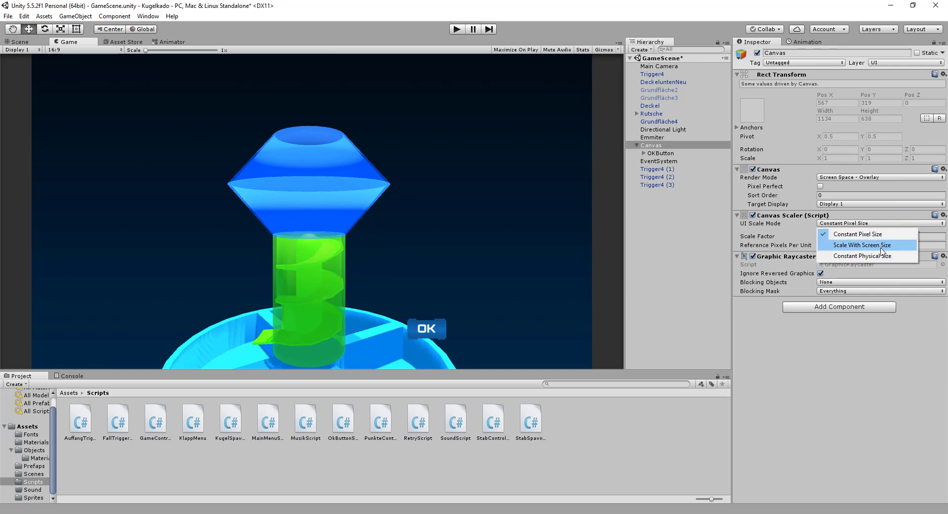
Set the Canvas Scaler to Scale With Screen Size with a 1200 × 800 reference resolution
click(881, 246)
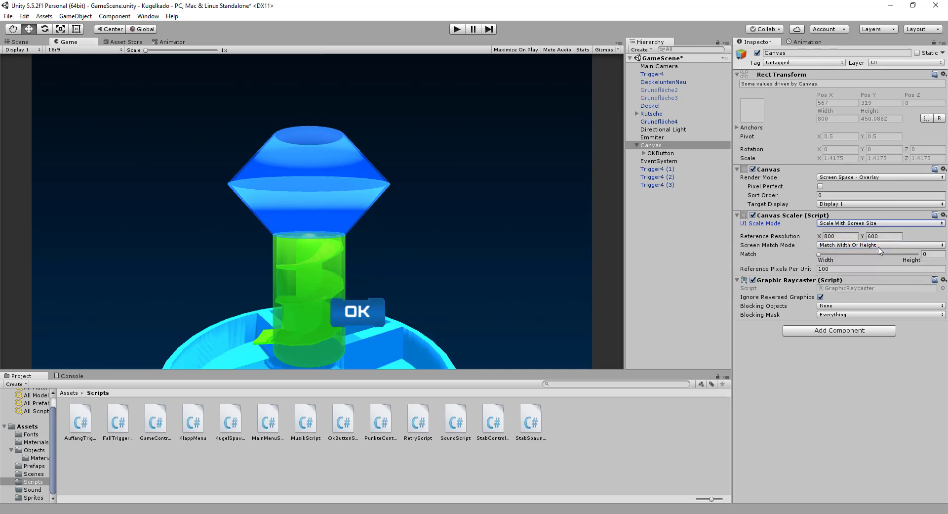
click(847, 236)
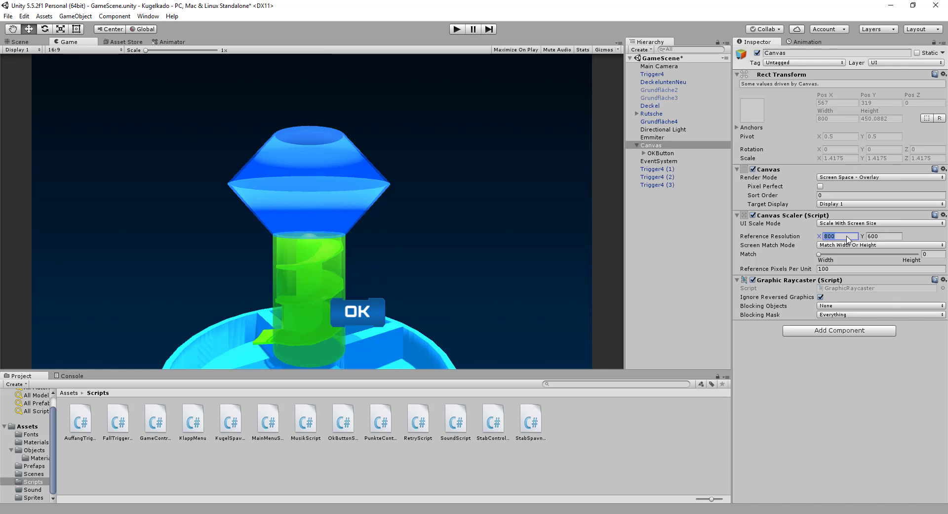
text(1200)
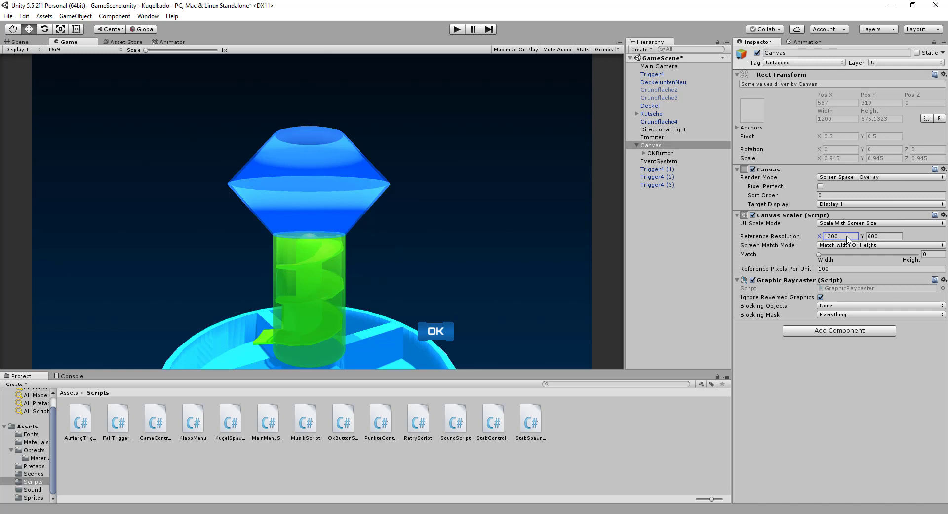
click(883, 239)
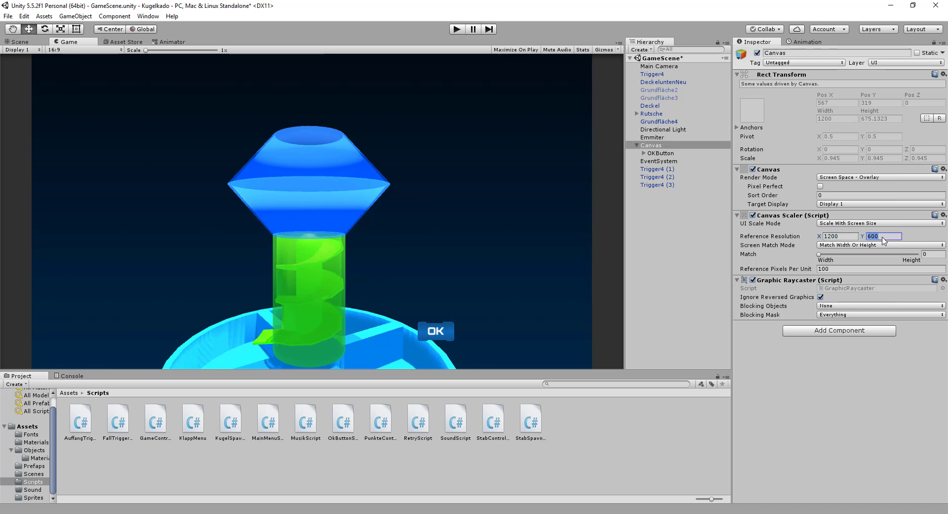
text(18)
text(00)
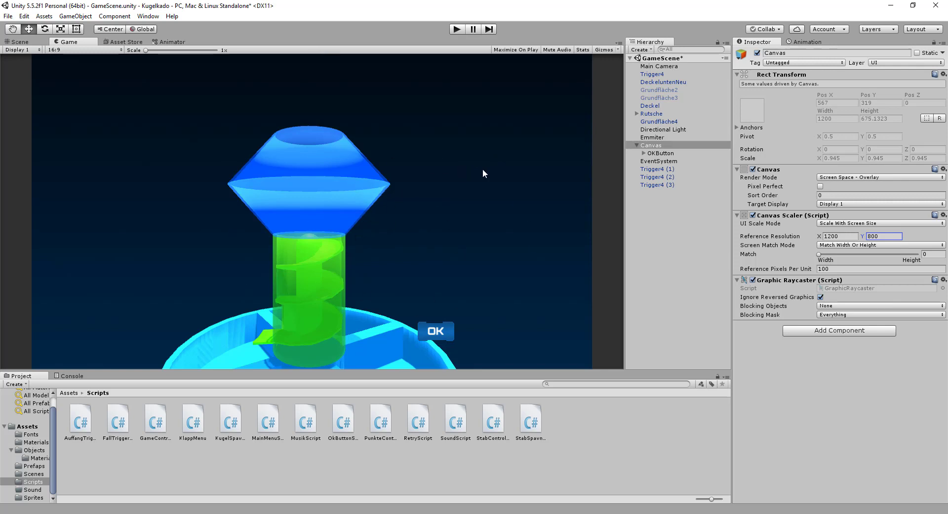
Find the Grundfläche3 model in Assets/Objects and open it in Blender
click(20, 41)
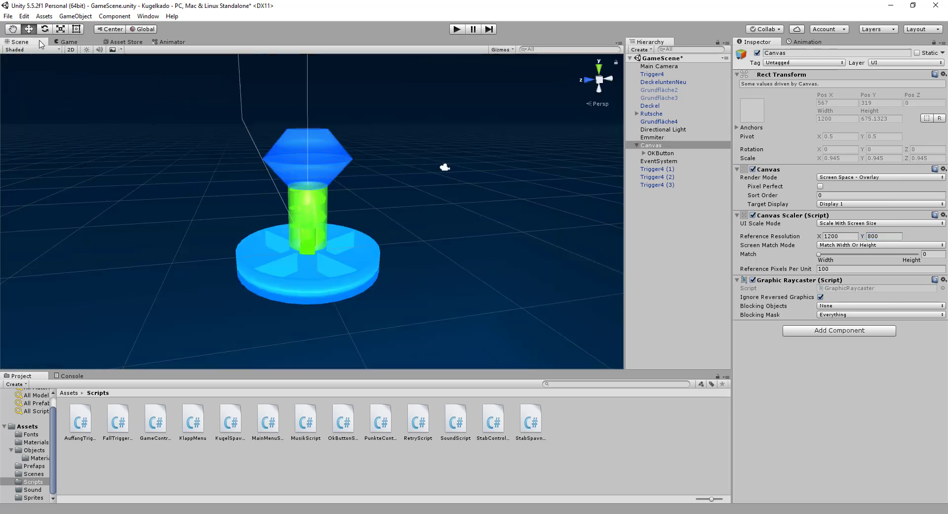
middle_drag(328, 172, 284, 189)
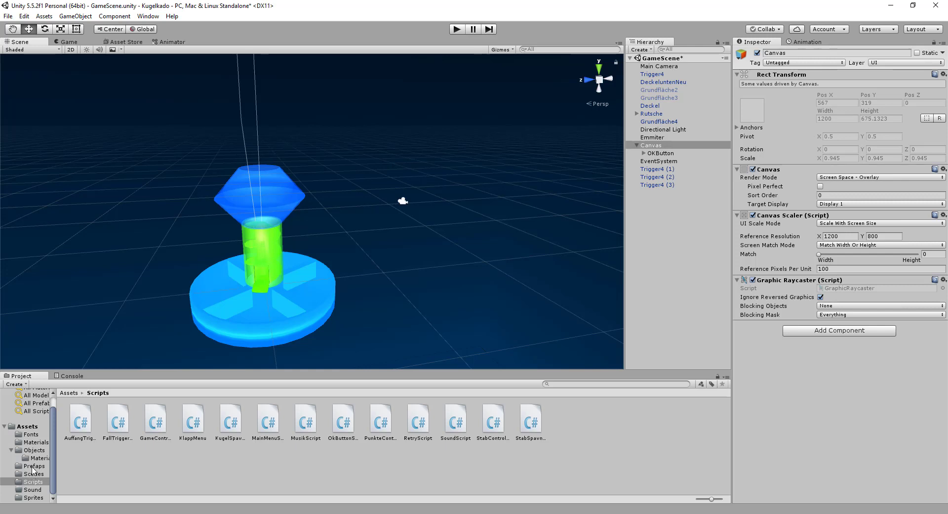
click(39, 450)
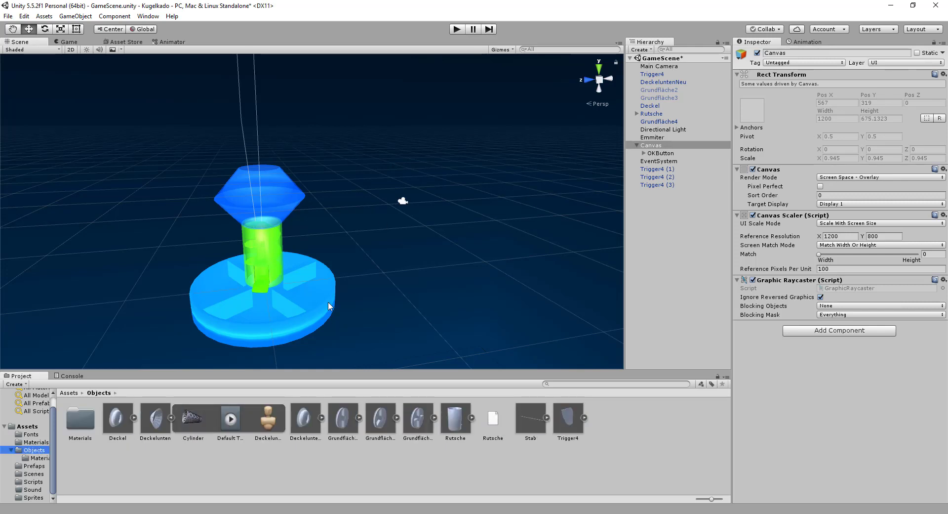
click(321, 314)
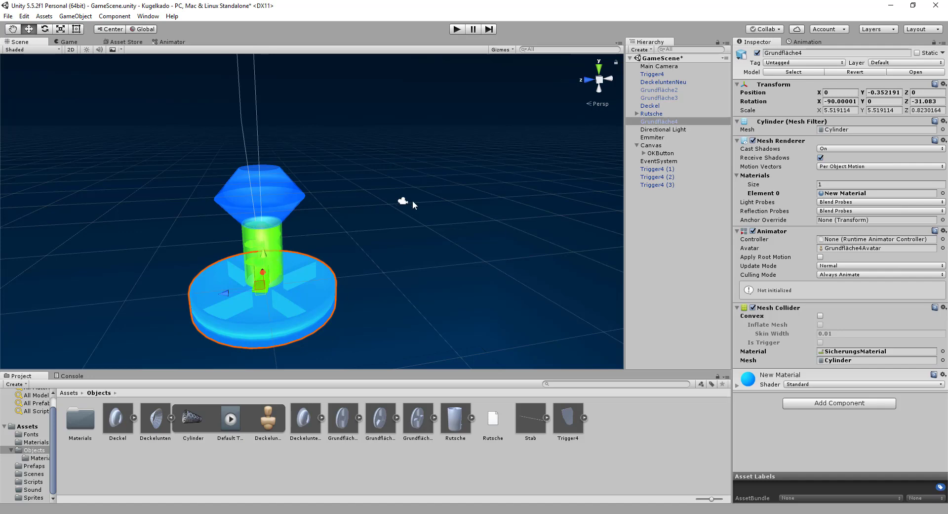
click(380, 420)
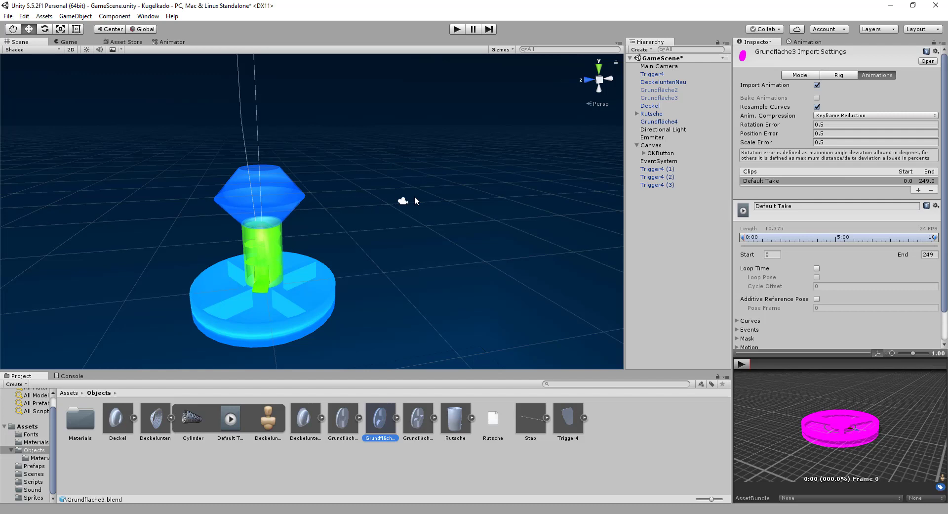
double_click(381, 416)
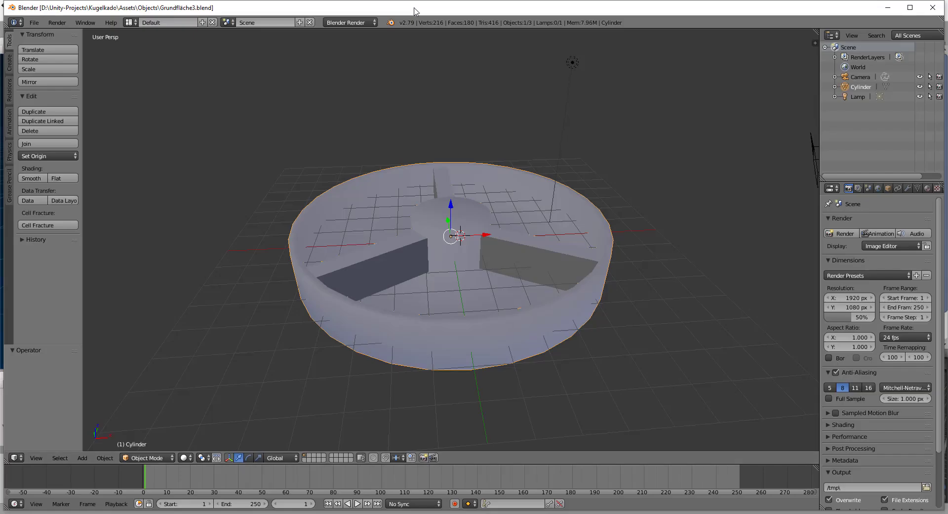
Add a cube to the base model, undoing an accidental cylinder move
click(6, 58)
click(37, 65)
right_click(503, 236)
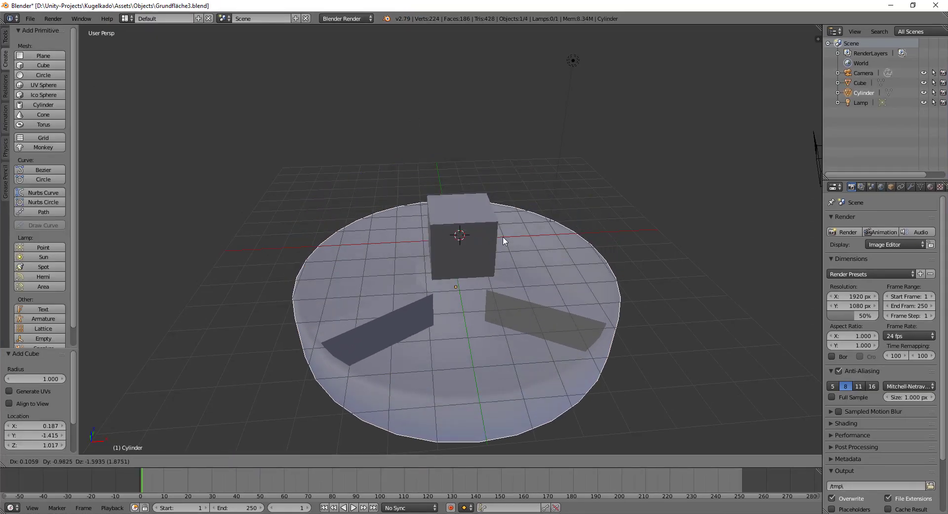
middle_drag(446, 245, 490, 286)
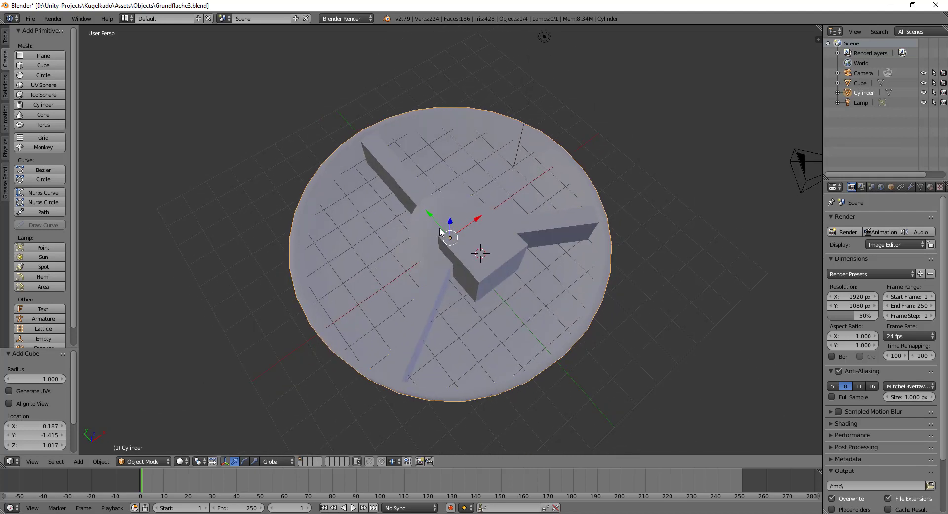
drag(429, 214, 429, 210)
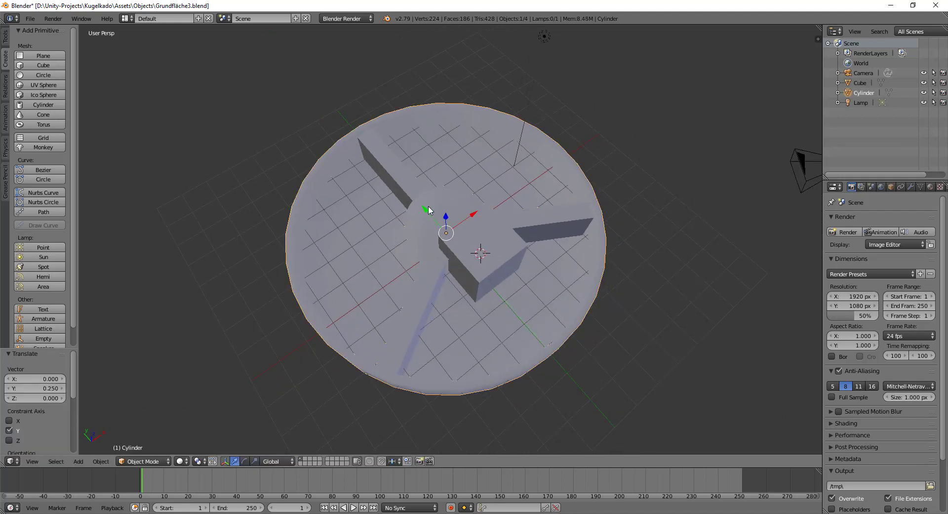
key(ctrl+z)
Move the cube along Y so it sits between two of the base's fins
right_click(492, 251)
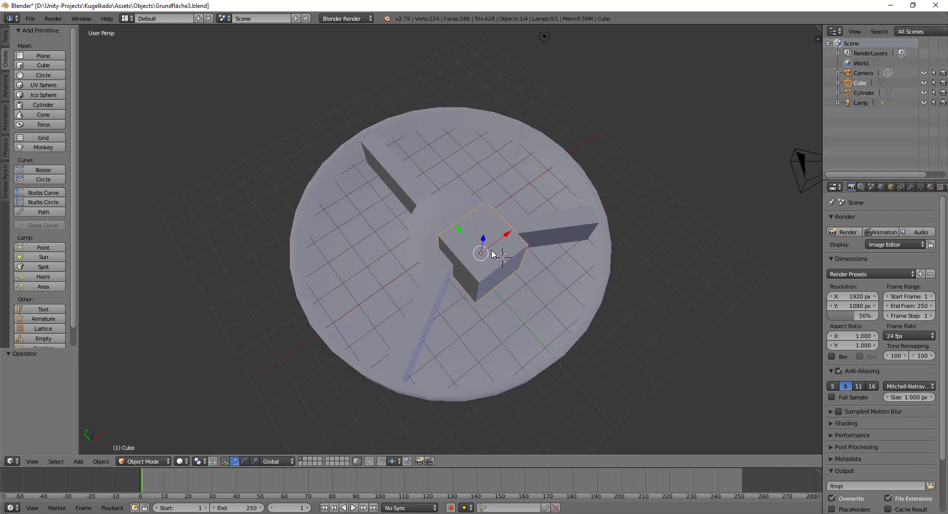
key(g)
key(y)
click(487, 267)
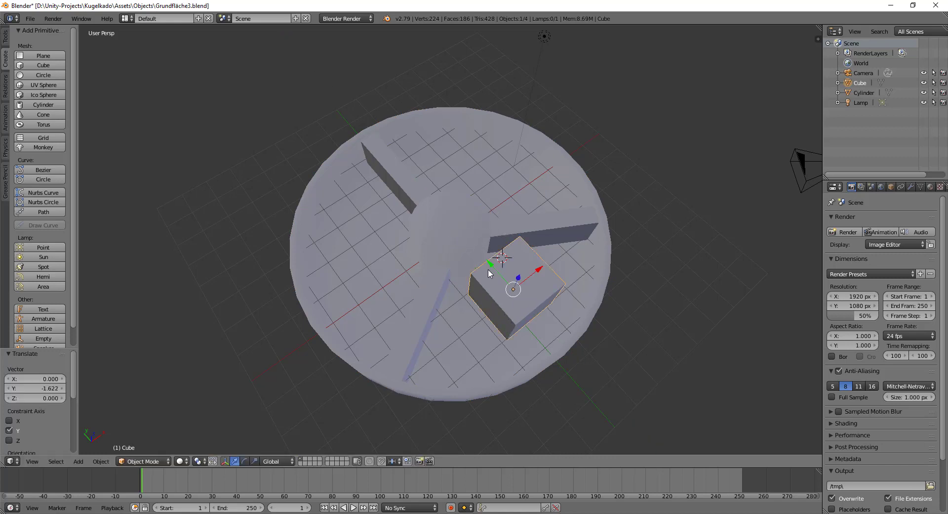
right_click(491, 272)
key(g)
right_click(542, 280)
Flatten the cube along Z into a thin slab and slide it sideways along X
mouse_move(557, 299)
middle_down()
mouse_move(583, 301)
mouse_move(637, 346)
mouse_move(635, 313)
middle_up()
right_click(490, 258)
key(s)
key(z)
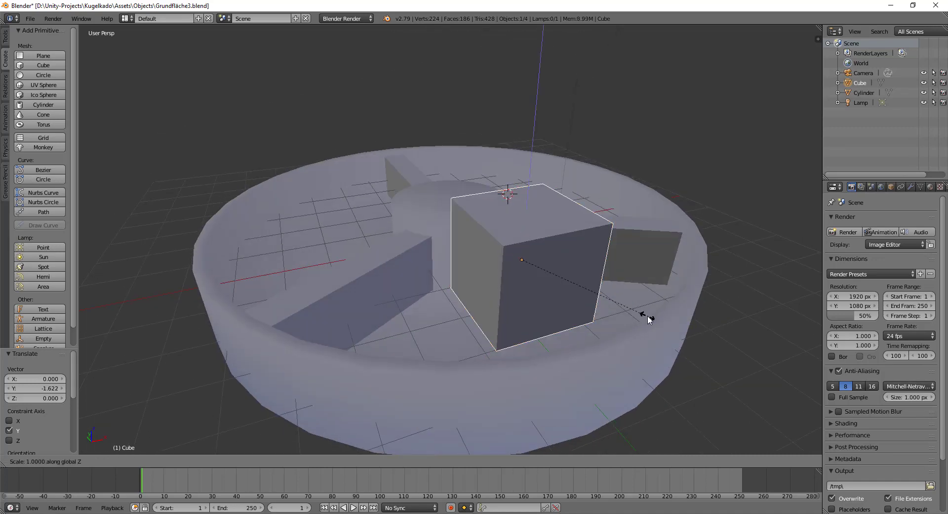
click(535, 260)
middle_drag(518, 260, 487, 352)
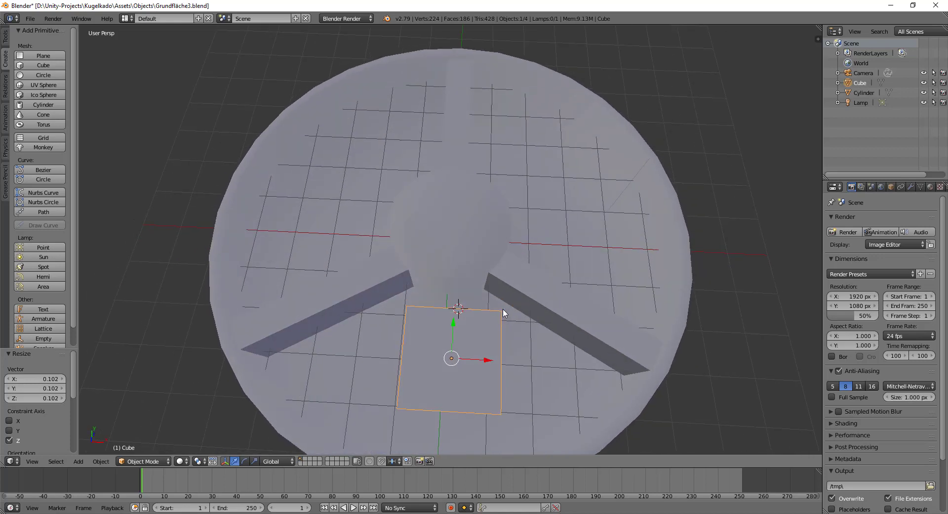
drag(486, 354, 490, 362)
middle_drag(491, 362, 498, 362)
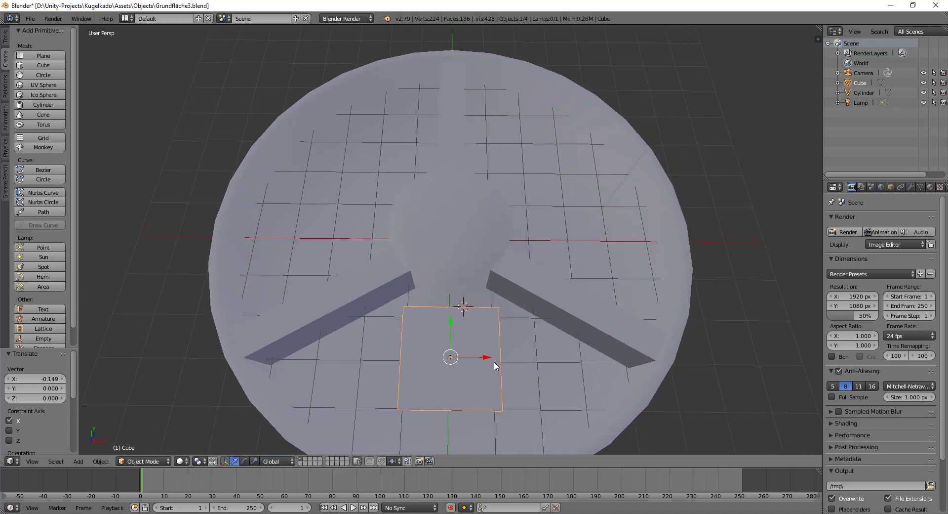
Add four evenly spaced loop cuts across the slab in Edit Mode
key(Tab)
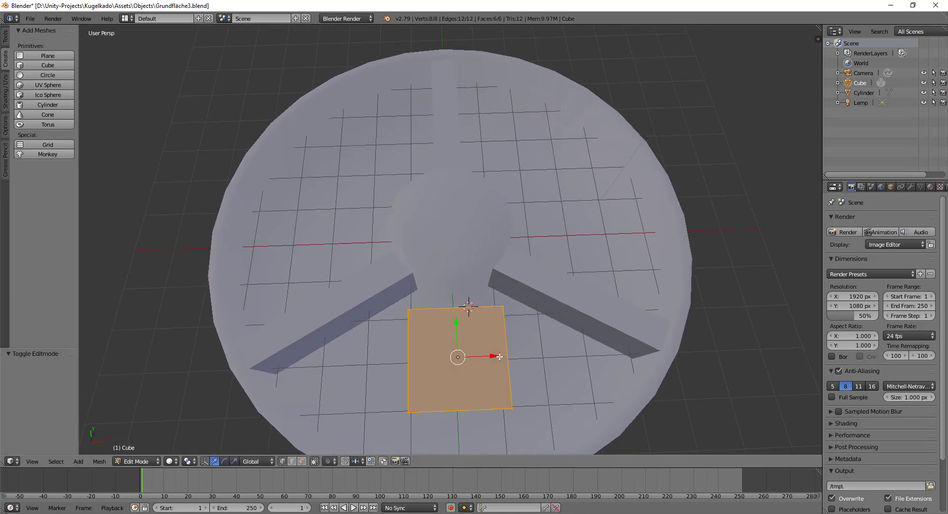
key(ctrl+r)
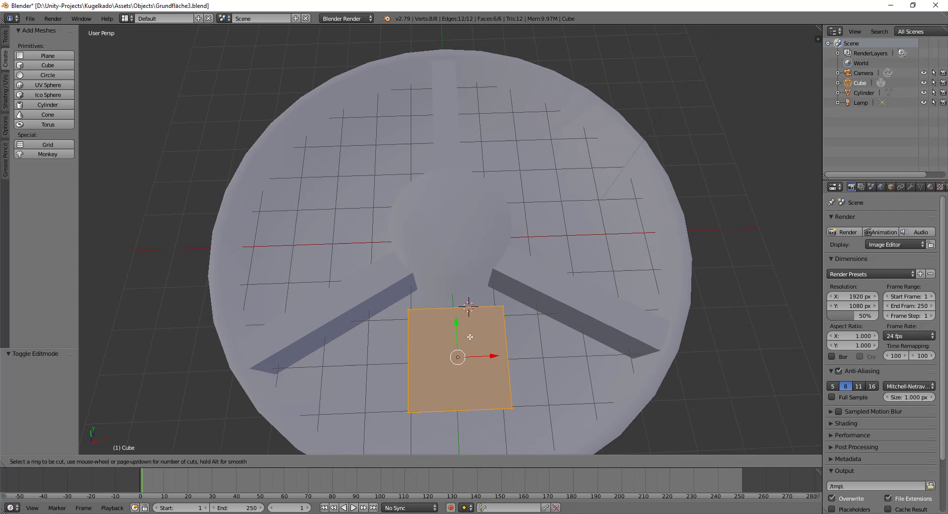
scroll(455, 308, up, 3)
scroll(456, 308, down, 1)
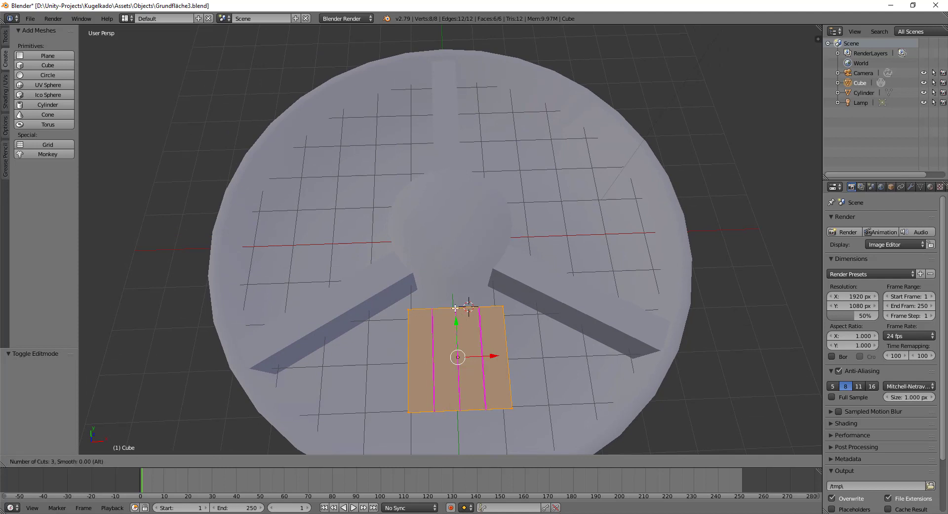
scroll(455, 308, up, 1)
click(455, 308)
right_click(456, 308)
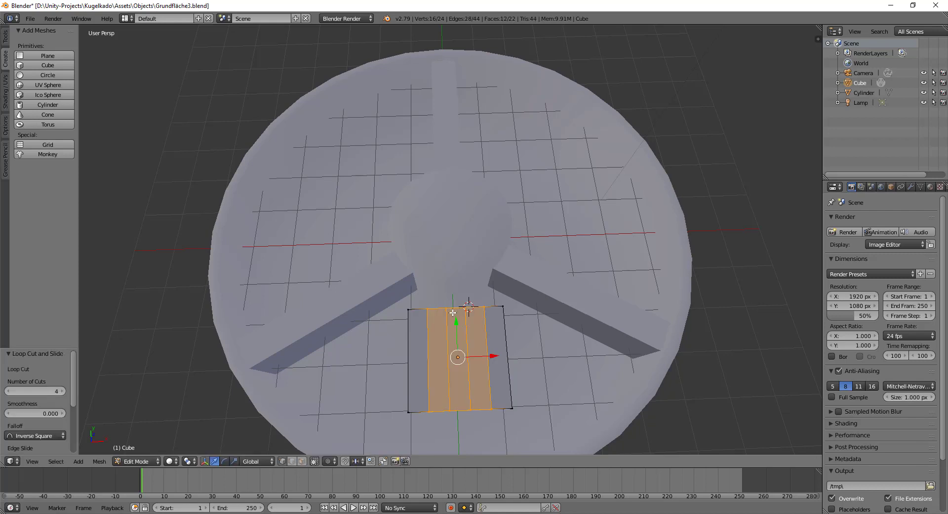
scroll(445, 319, up, 1)
scroll(491, 423, down, 1)
shift+middle_drag(491, 424, 447, 313)
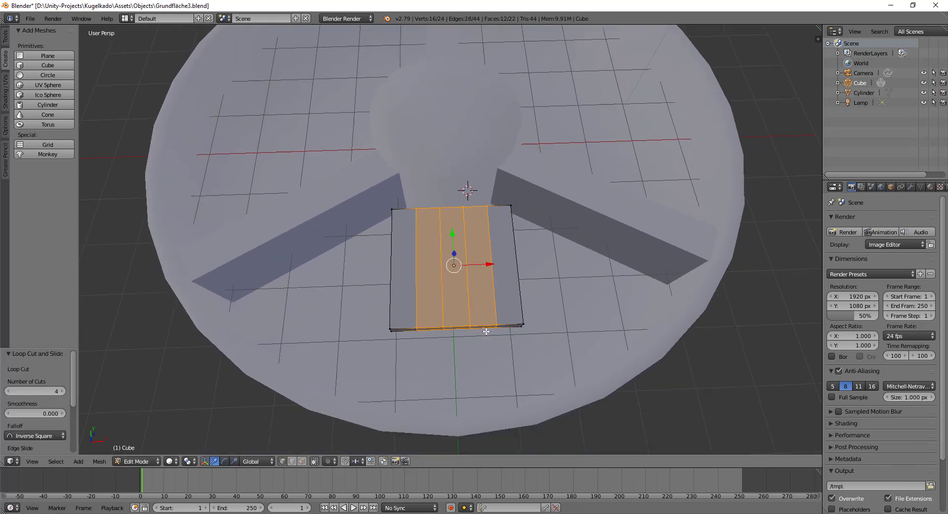
scroll(448, 313, up, 1)
Pull the middle inner-edge vertices toward the centre to round the slab's inner edge
right_click(443, 235)
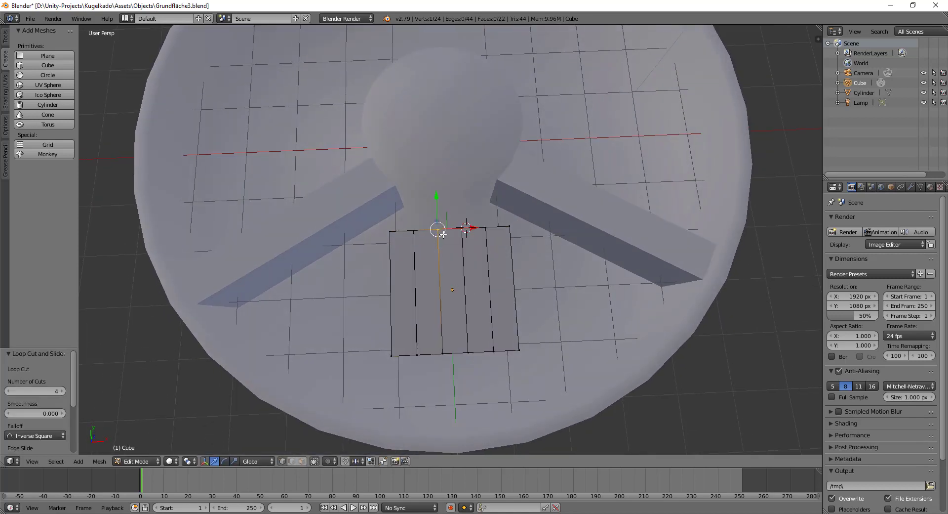
shift+right_click(462, 231)
mouse_move(535, 277)
middle_down()
mouse_move(652, 246)
mouse_move(461, 175)
mouse_move(411, 220)
middle_up()
shift+right_click(455, 165)
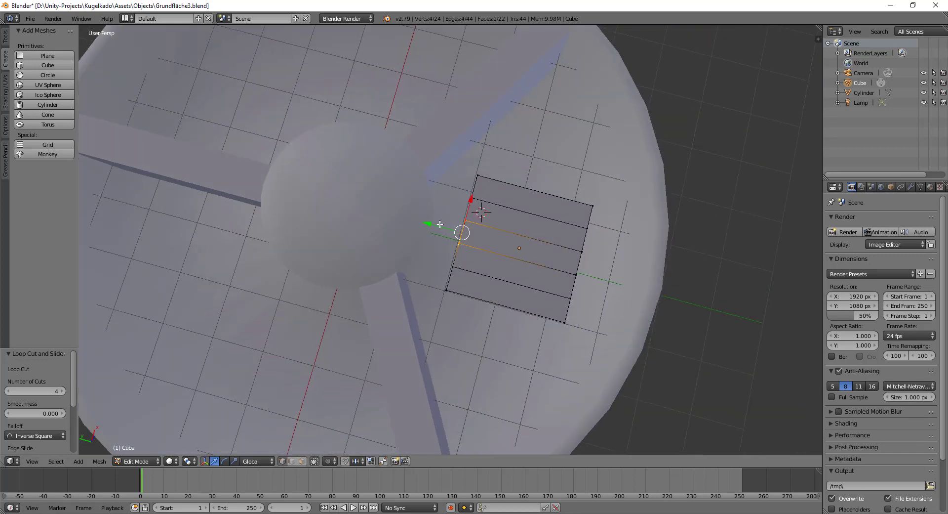
key(g)
click(402, 218)
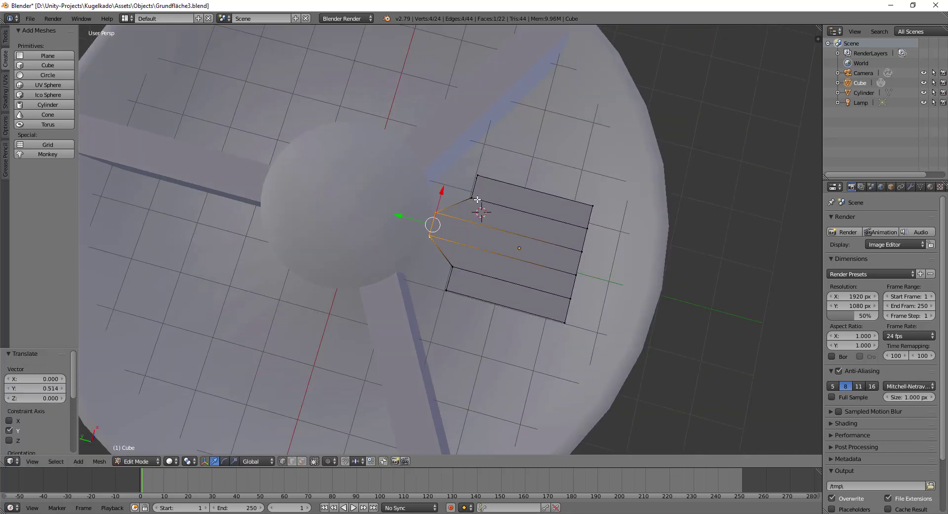
right_click(471, 198)
middle_drag(471, 200, 637, 166)
shift+right_click(442, 188)
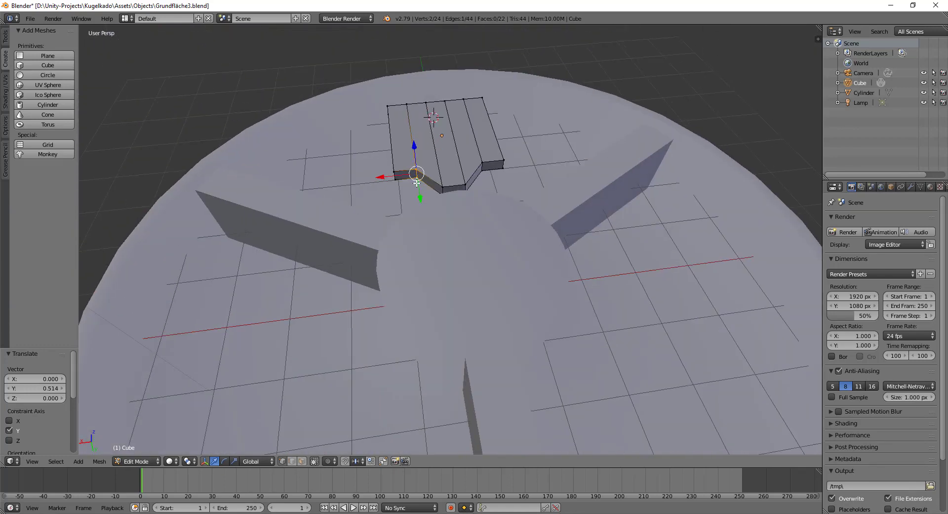
shift+right_click(482, 168)
shift+right_click(466, 186)
mouse_move(465, 186)
middle_down()
mouse_move(400, 210)
mouse_move(437, 215)
middle_up()
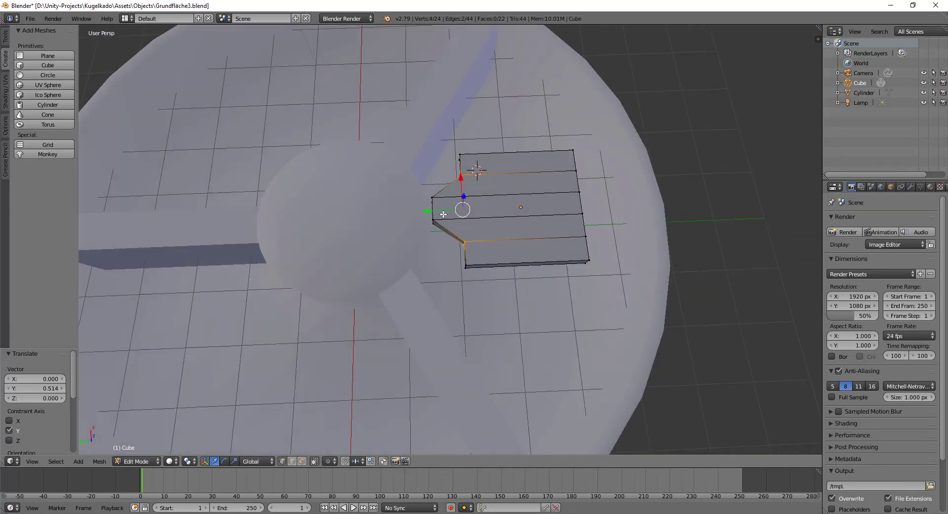
key(g)
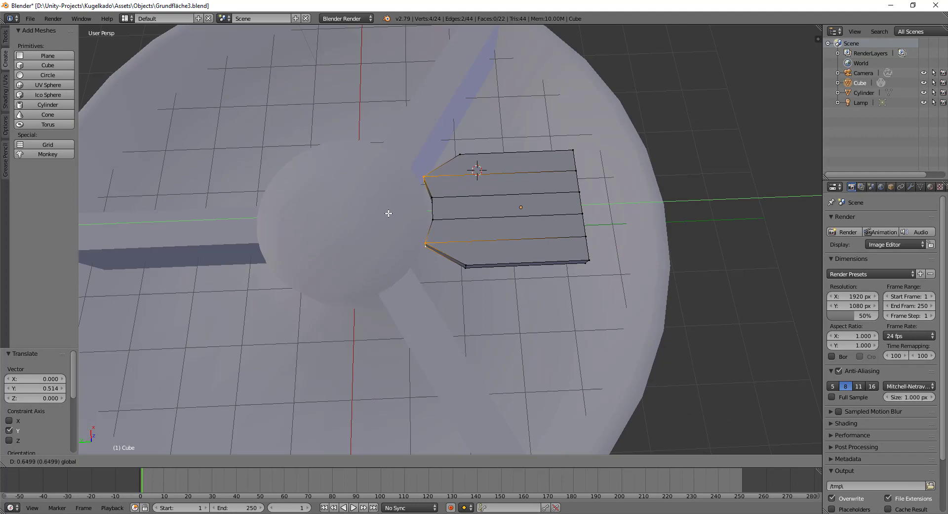
click(389, 213)
Widen the inner corner vertices along X and shift them along Y
right_click(464, 158)
middle_drag(465, 163, 406, 189)
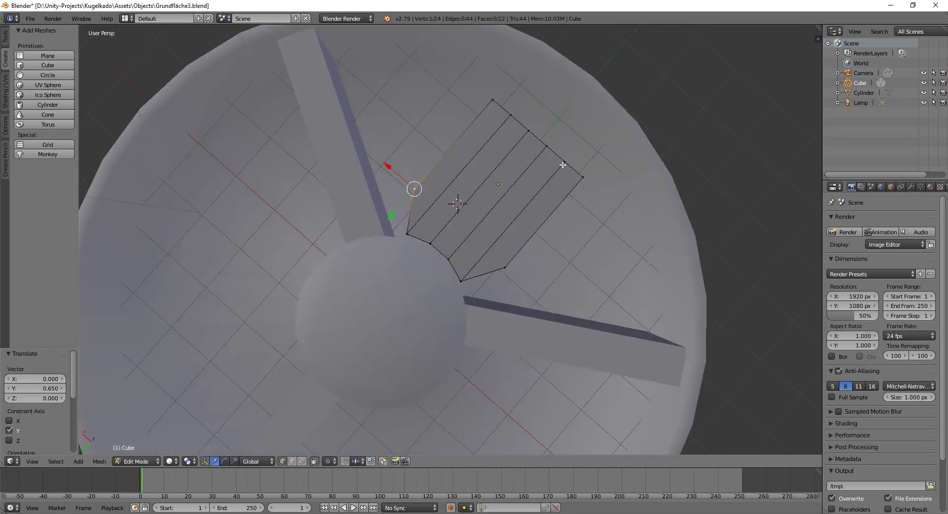
shift+right_click(493, 157)
middle_drag(494, 157, 461, 153)
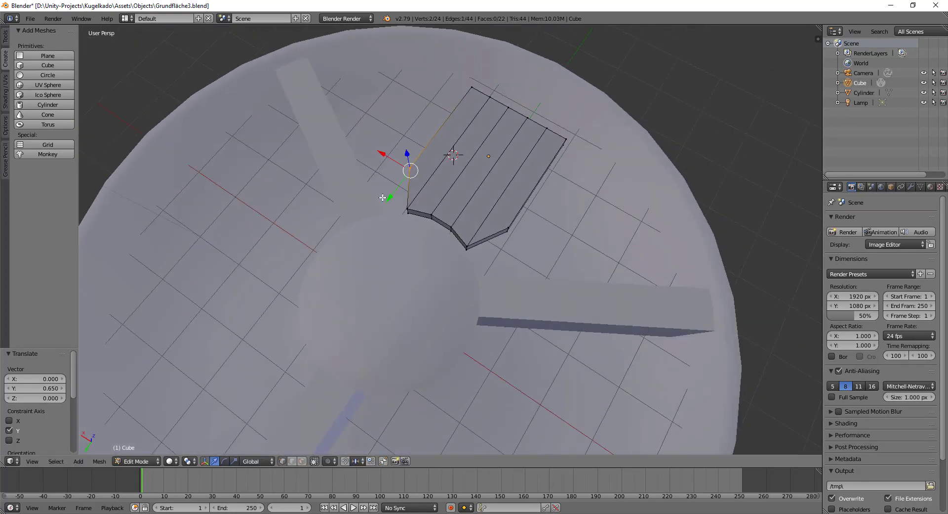
shift+right_click(497, 247)
shift+right_click(497, 247)
middle_drag(497, 246, 544, 258)
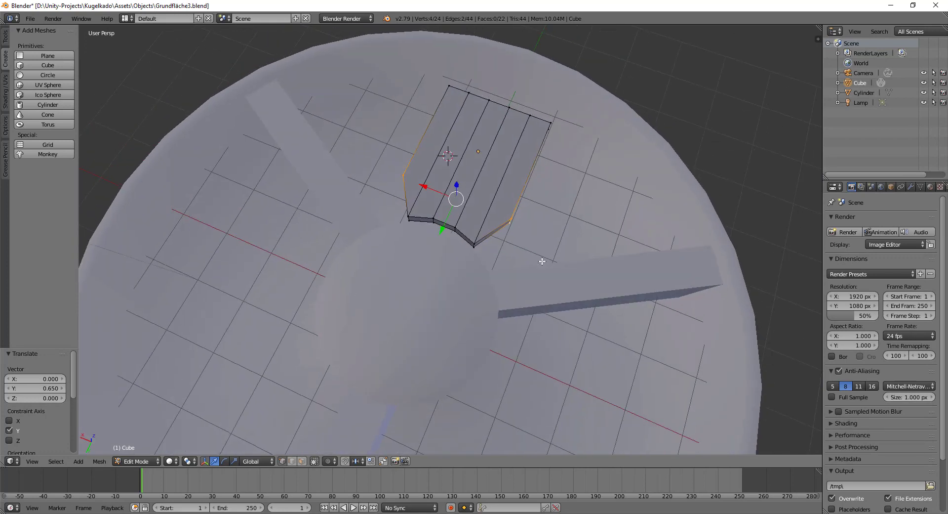
key(s)
key(x)
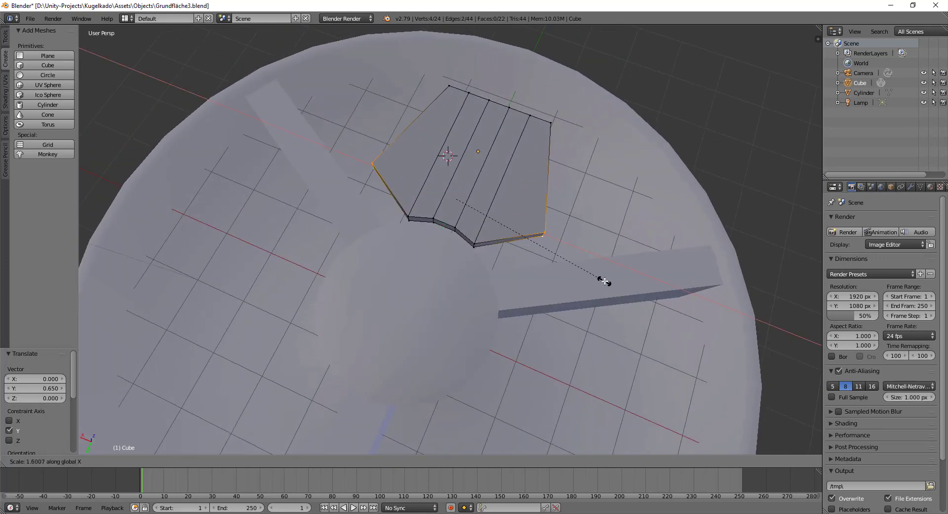
click(603, 281)
key(g)
key(y)
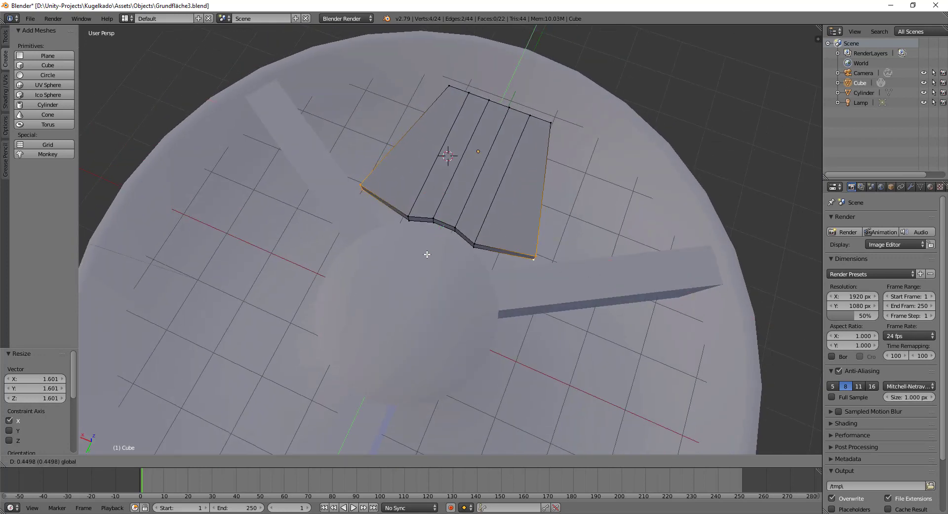
click(417, 262)
Narrow the inner edge slightly along X and nudge it along Y
key(s)
key(x)
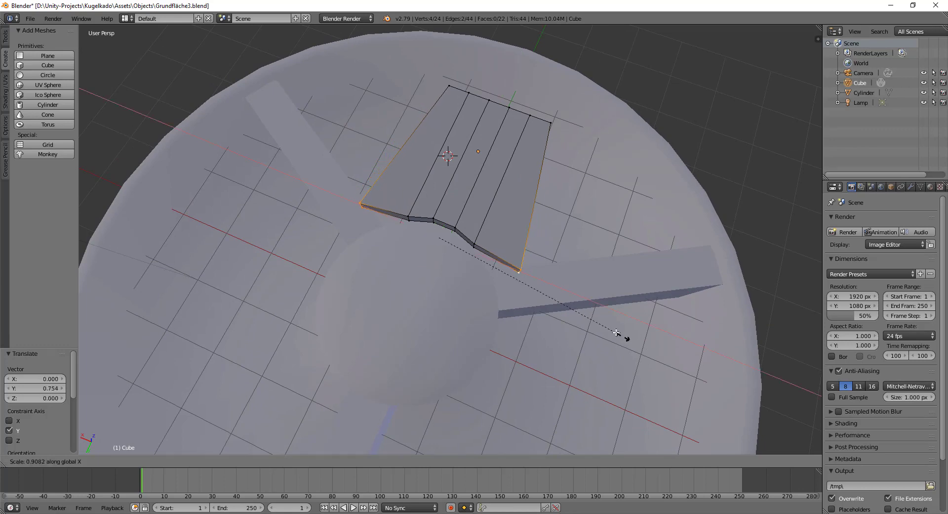
click(564, 314)
key(g)
key(y)
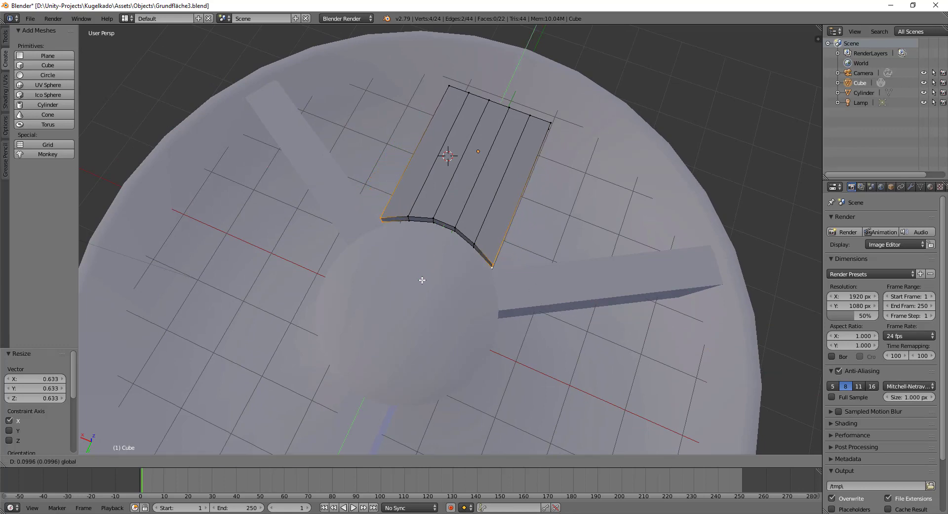
click(421, 280)
middle_drag(421, 280, 311, 224)
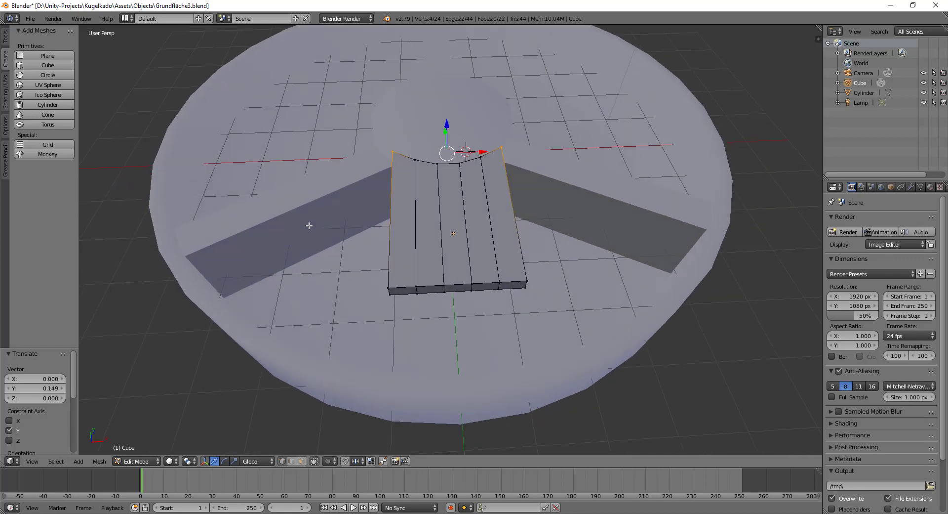
middle_drag(424, 279, 420, 306)
Widen the outer edge along X into a wedge and shift it along Y
right_click(419, 309)
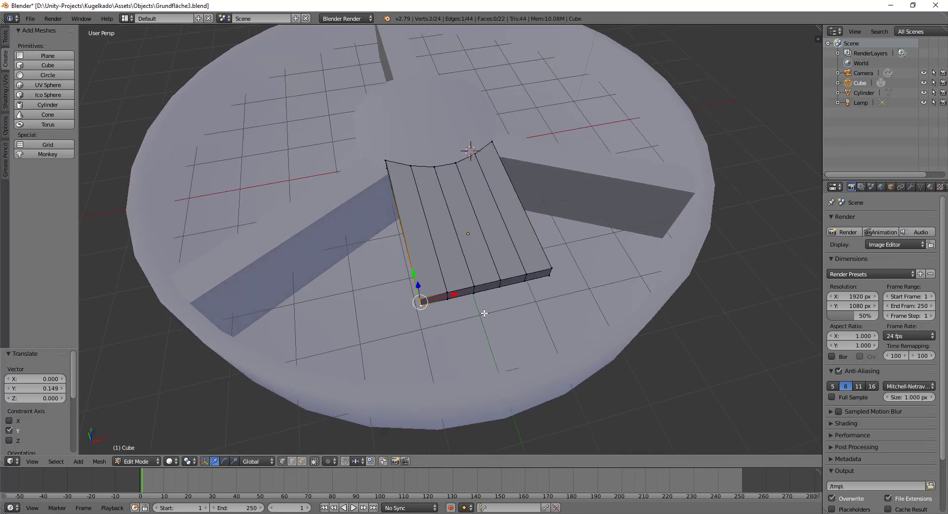
shift+right_click(539, 263)
middle_drag(538, 263, 538, 331)
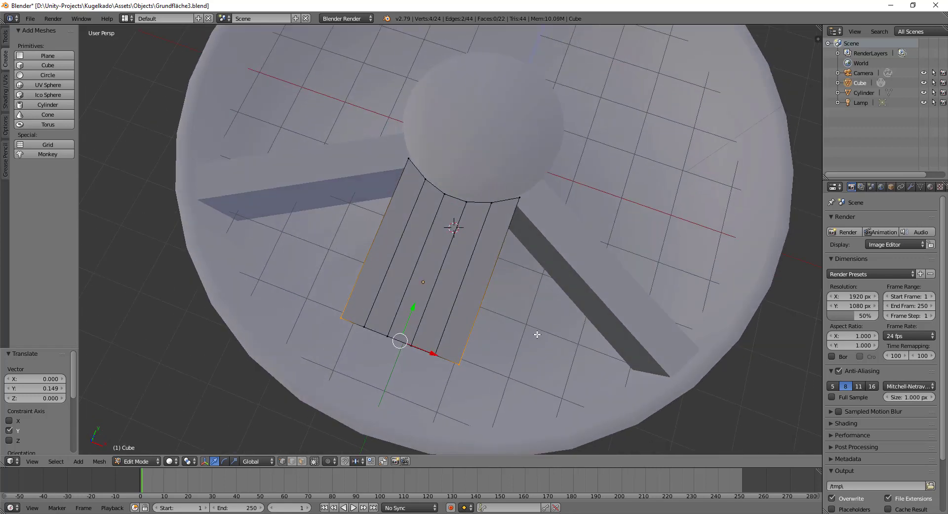
key(s)
key(x)
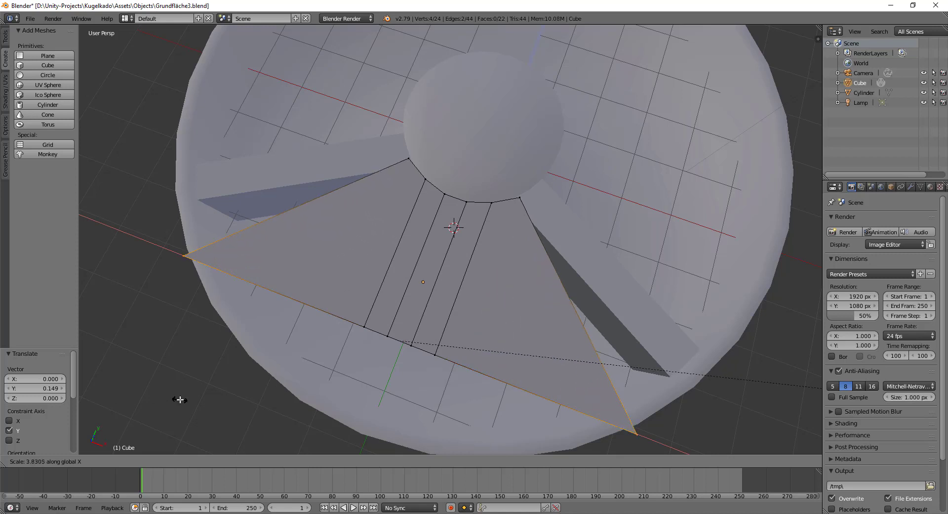
click(168, 396)
middle_drag(444, 276, 468, 249)
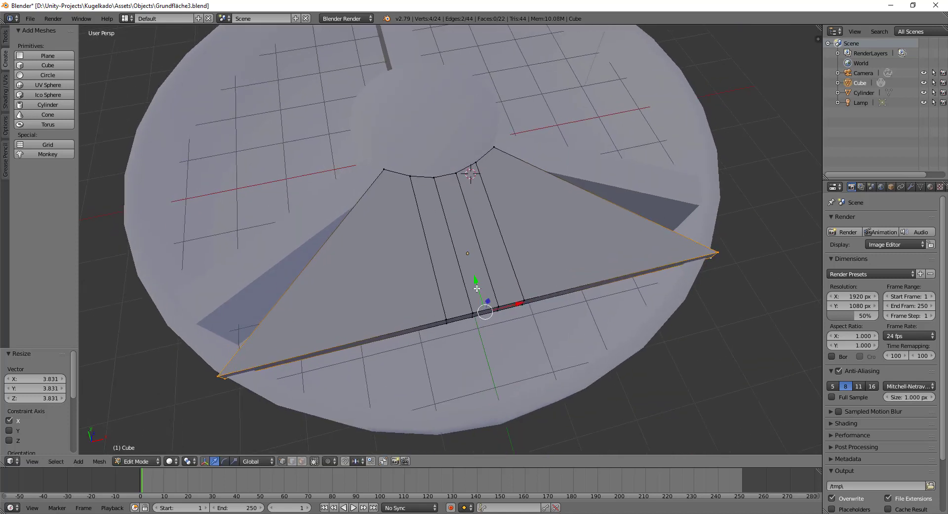
drag(476, 288, 451, 243)
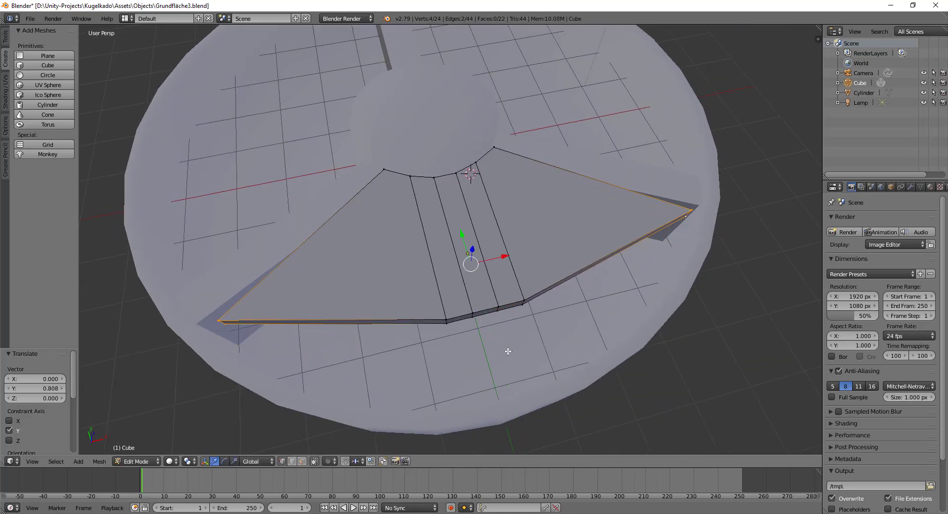
key(s)
key(x)
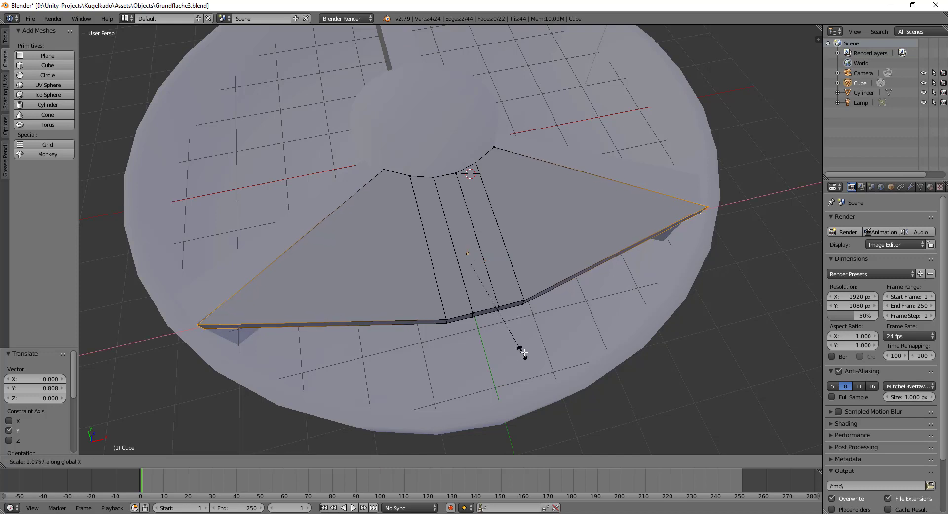
click(523, 353)
middle_drag(519, 345, 516, 342)
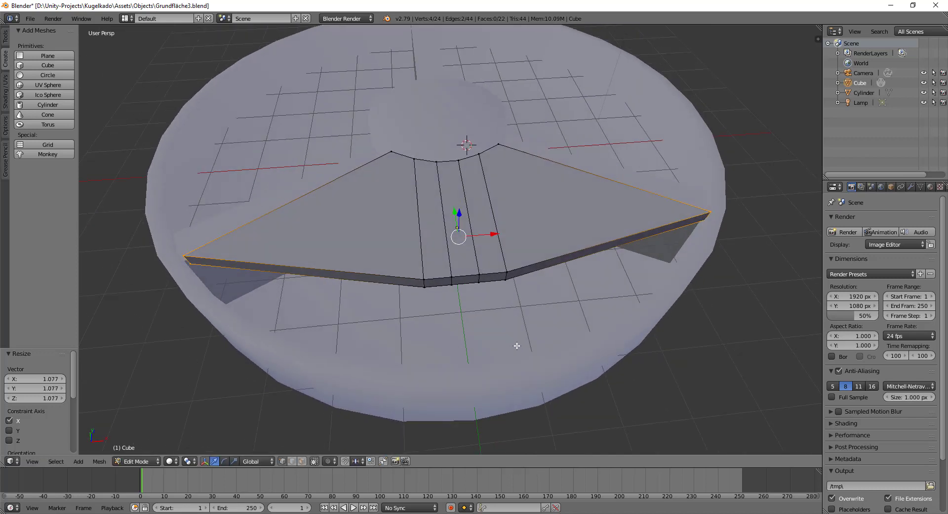
Widen the wedge's bottom outer edges along X and pull them outward along Y
right_click(433, 295)
shift+right_click(513, 279)
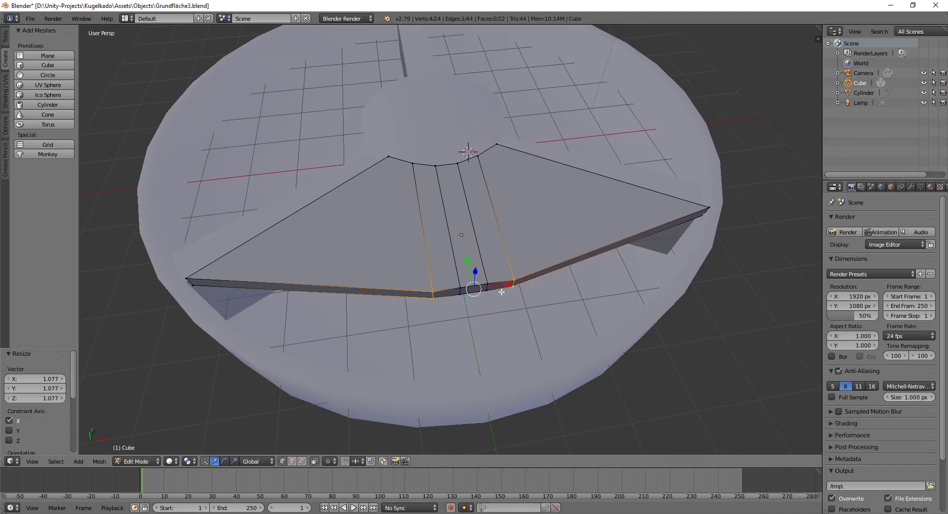
middle_drag(494, 291, 493, 308)
key(s)
key(x)
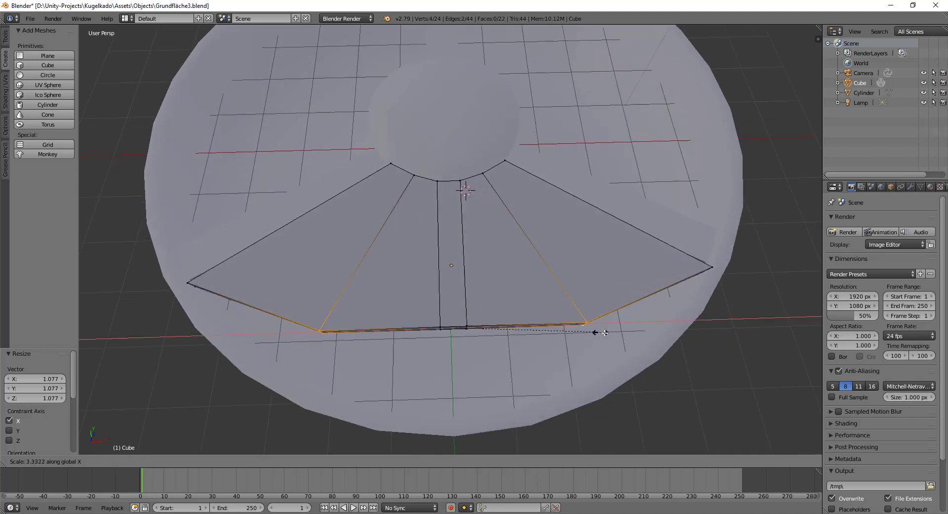
click(617, 333)
key(g)
key(y)
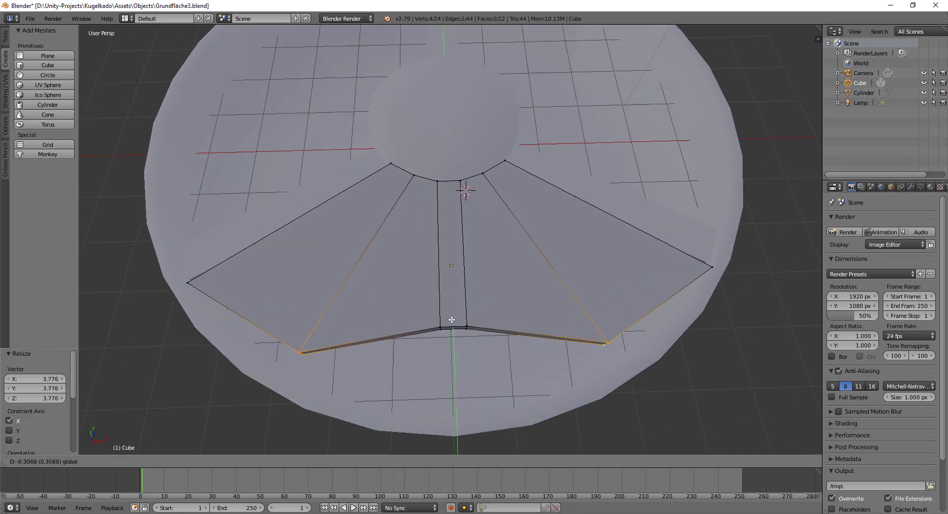
click(450, 339)
Push the outer edge further out, return to Object Mode, and select the base cylinder
right_click(443, 331)
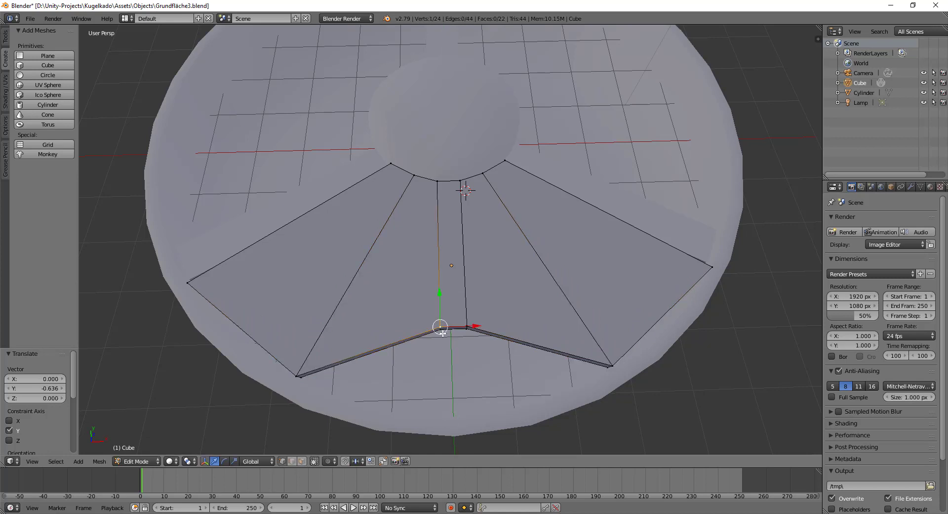
ctrl+alt+right_click(466, 327)
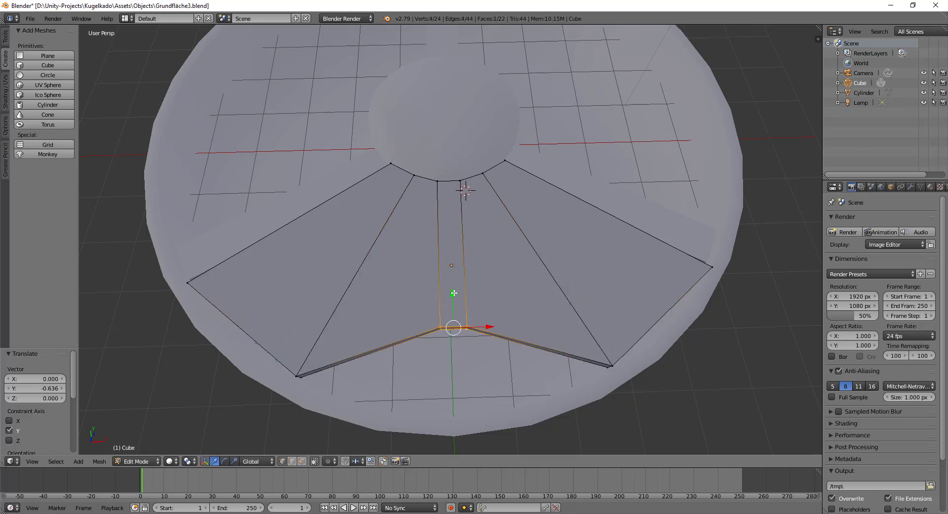
drag(453, 292, 447, 382)
mouse_move(447, 383)
middle_down()
mouse_move(497, 373)
mouse_move(388, 388)
mouse_move(459, 353)
middle_up()
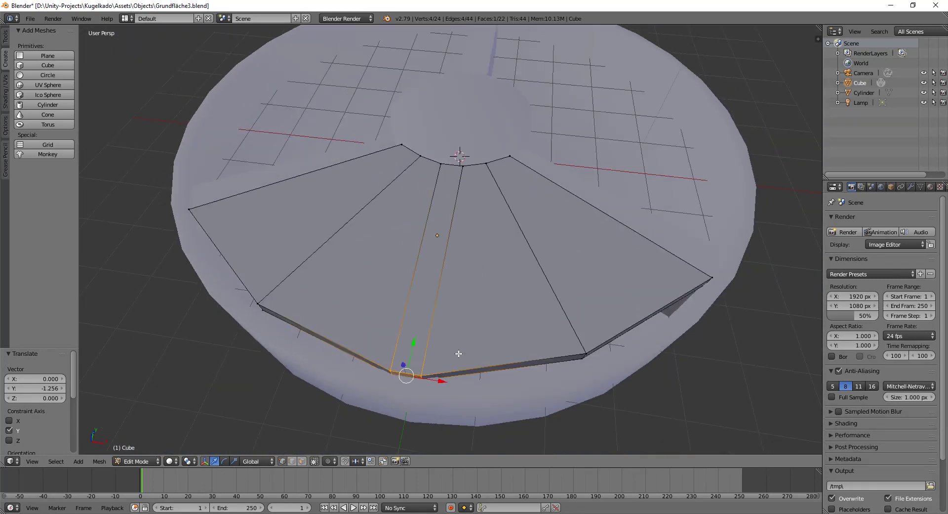
key(Tab)
right_click(466, 140)
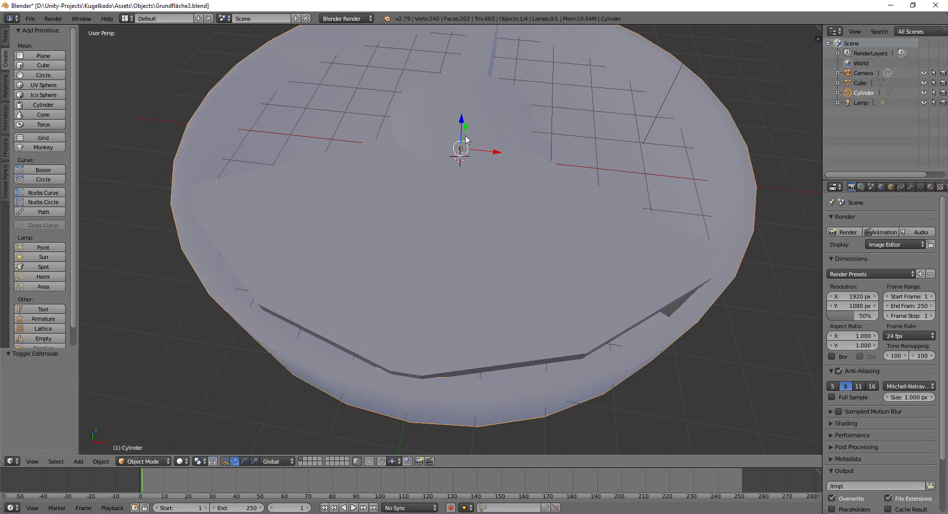
Delete the base cylinder, leaving only the wedge
key(x)
click(457, 143)
mouse_move(458, 135)
middle_down()
mouse_move(461, 173)
mouse_move(411, 196)
middle_up()
Save the wedge as Trigger3.blend, close Blender, and open Grundfläche2 from Unity
click(30, 18)
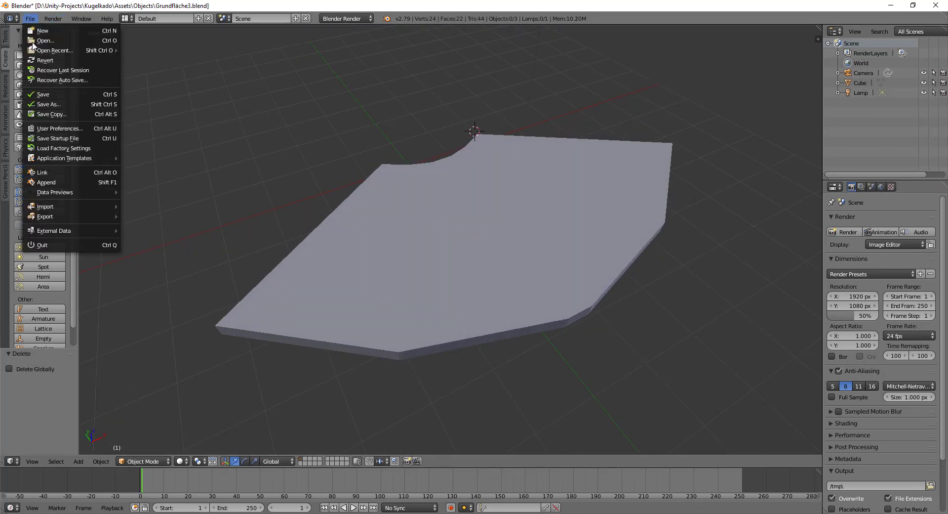
click(44, 105)
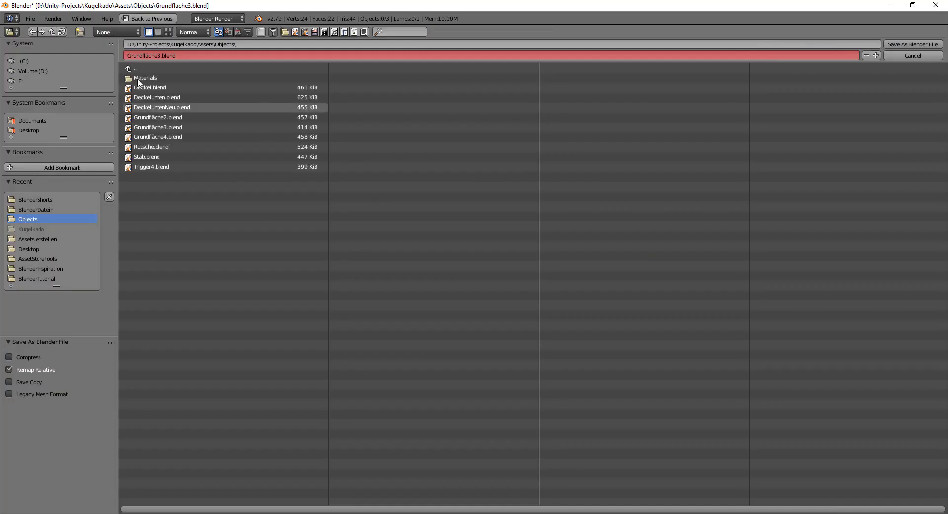
click(156, 56)
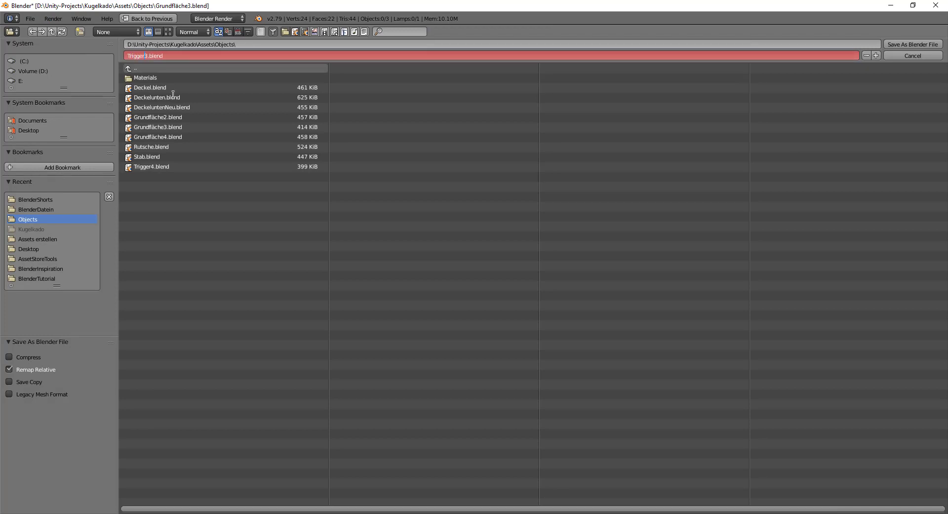
click(907, 47)
click(910, 44)
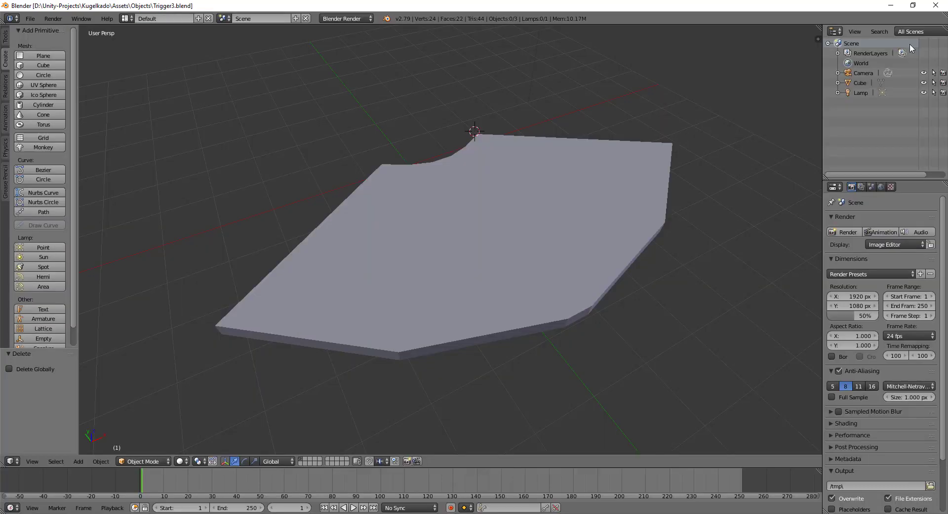
click(935, 6)
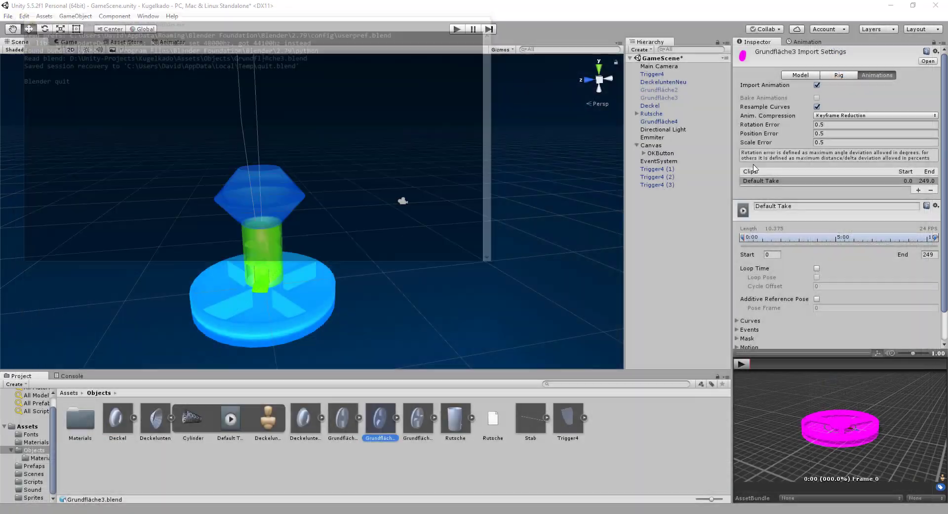
double_click(343, 420)
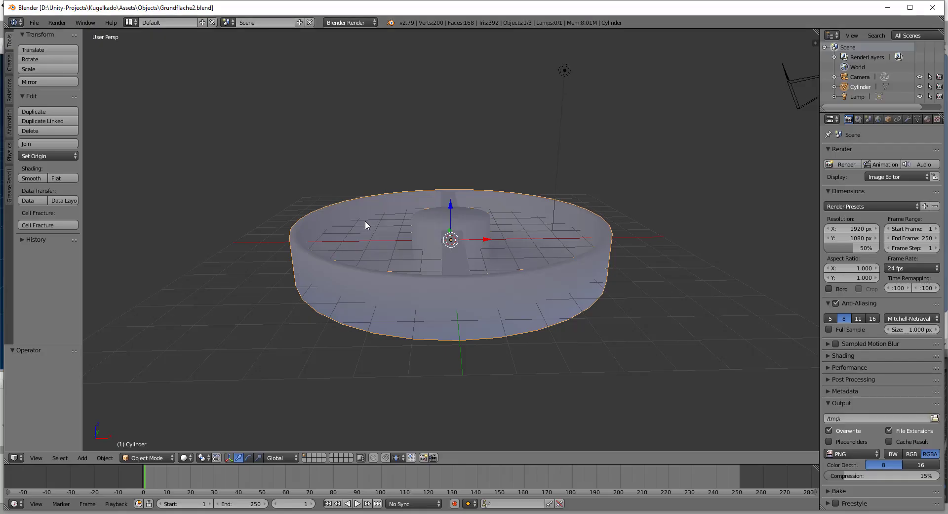
Add a cube to the base and move it off-centre along X
middle_drag(417, 211, 456, 263)
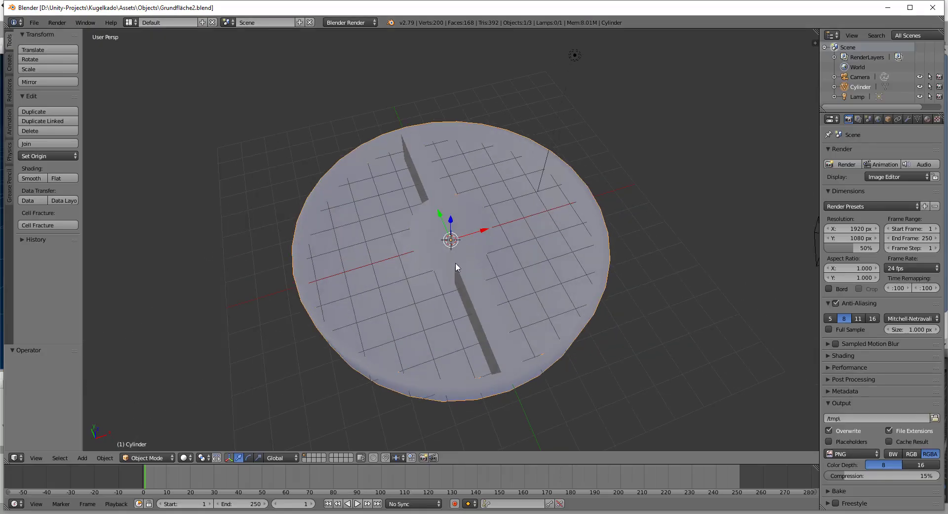
click(9, 63)
click(47, 69)
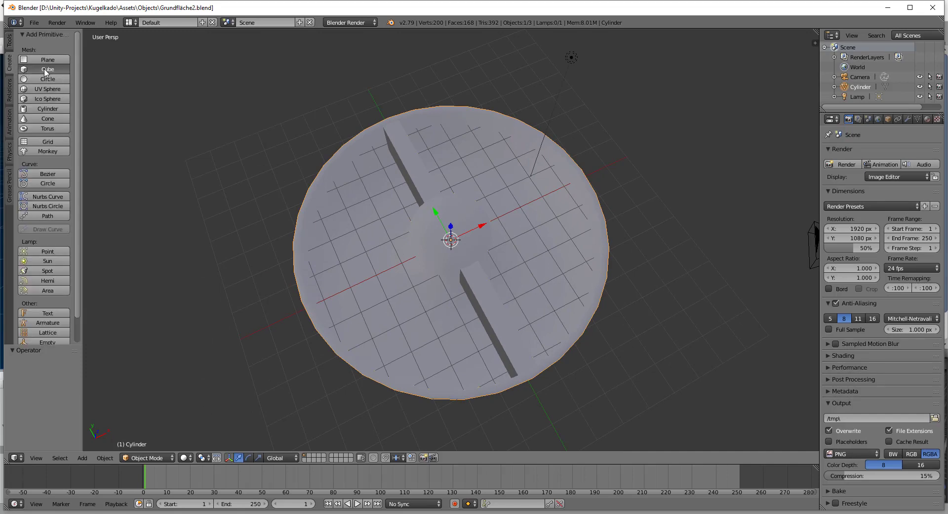
double_click(237, 10)
middle_drag(473, 254, 460, 278)
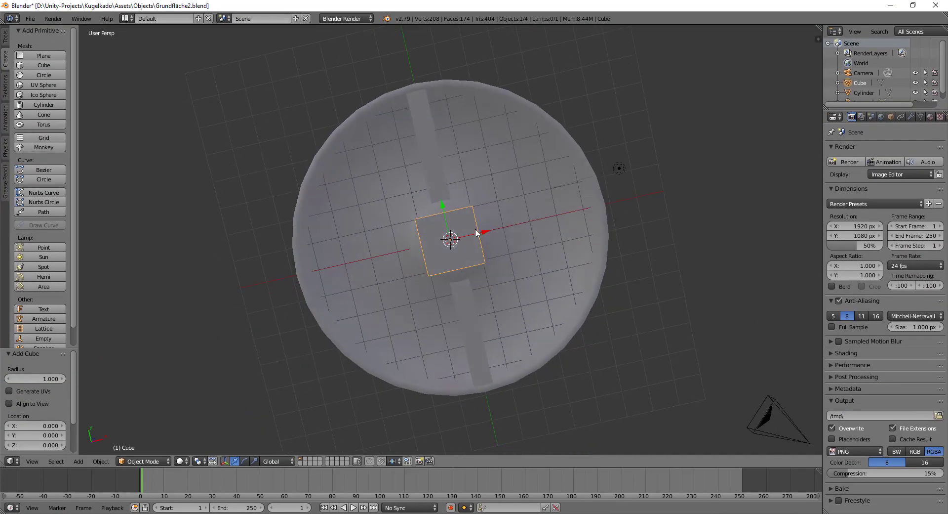
drag(477, 233, 412, 254)
mouse_move(412, 253)
middle_down()
mouse_move(538, 255)
mouse_move(336, 244)
middle_up()
Add four evenly spaced loop cuts to the cube in Edit Mode
key(Tab)
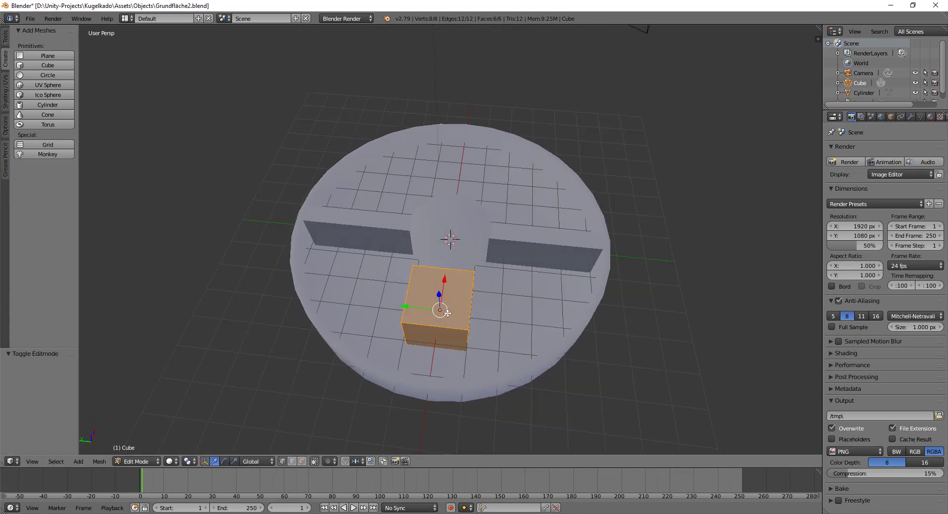
key(ctrl+r)
scroll(433, 312, up, 3)
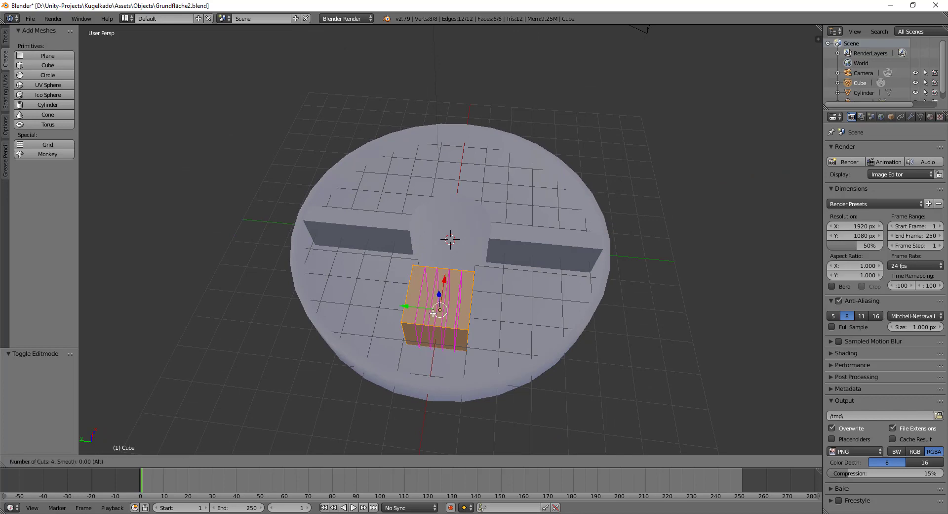
click(434, 313)
right_click(433, 312)
mouse_move(433, 313)
middle_down()
mouse_move(461, 364)
mouse_move(476, 337)
middle_up()
scroll(477, 354, up, 2)
right_click(444, 295)
mouse_move(444, 295)
middle_down()
mouse_move(510, 206)
mouse_move(565, 264)
mouse_move(453, 334)
middle_up()
scroll(366, 312, up, 3)
Scale the cube along Z to flatten it into a thin slab
key(Tab)
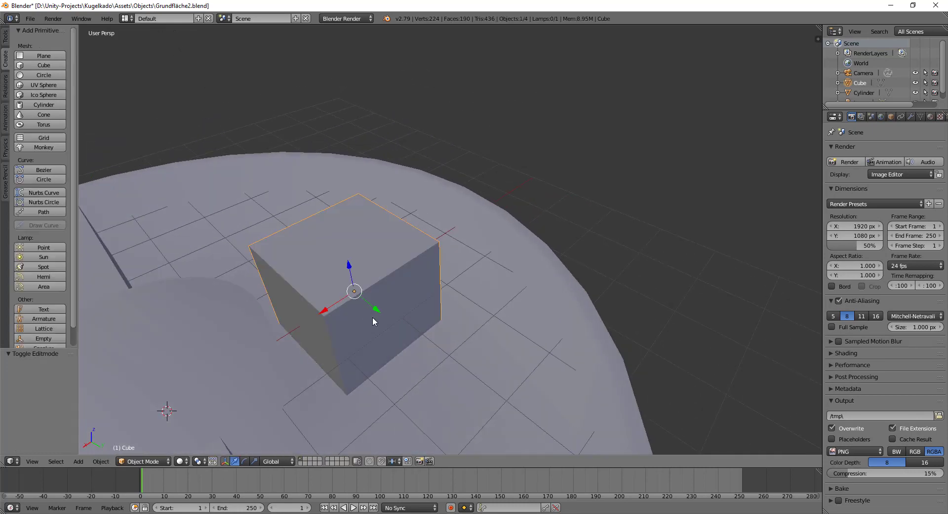
key(s)
key(z)
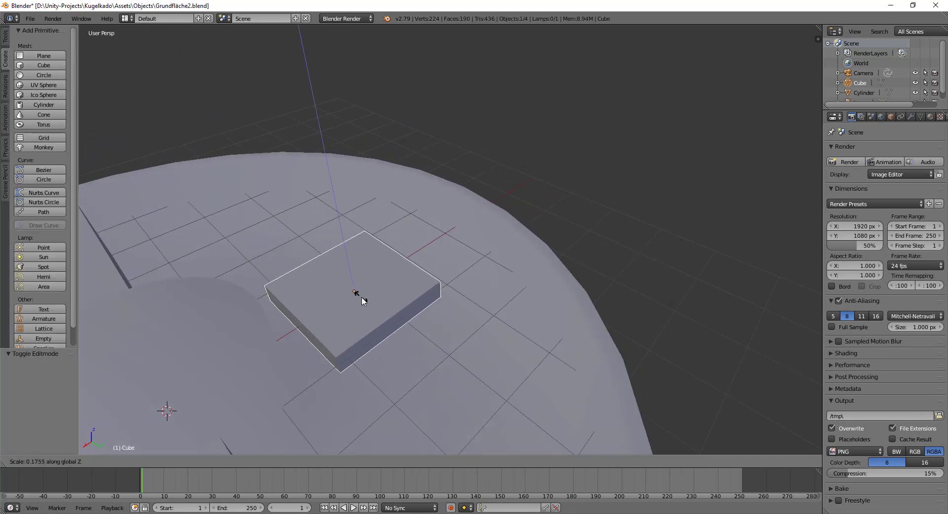
click(361, 298)
mouse_move(360, 297)
middle_down()
mouse_move(413, 289)
mouse_move(431, 313)
middle_up()
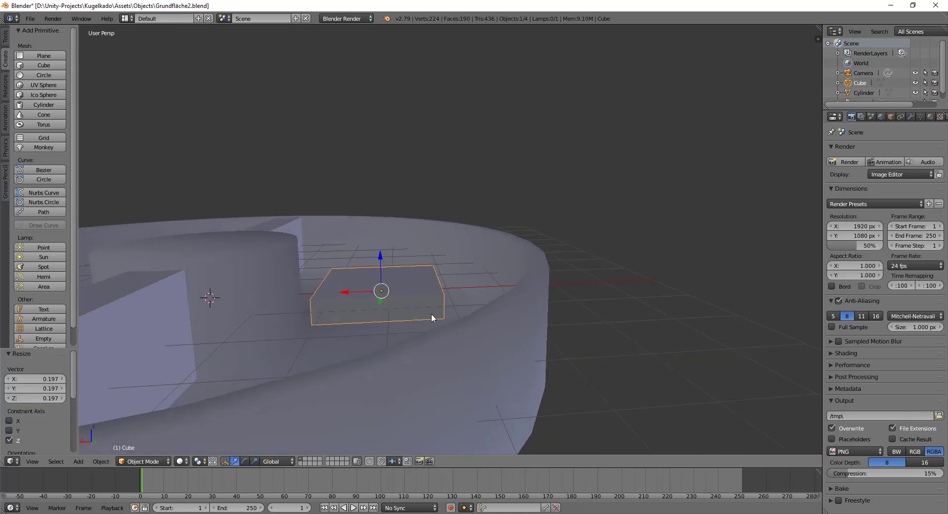
key(s)
key(z)
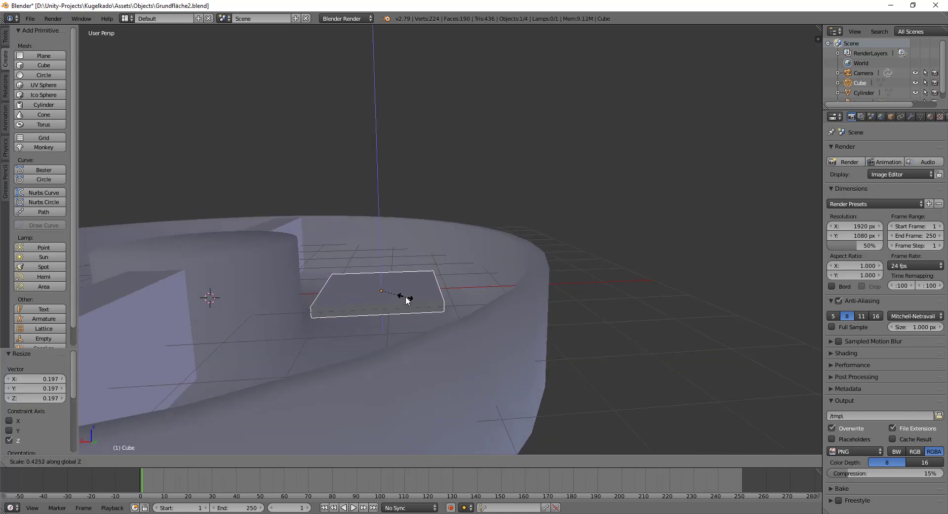
click(402, 296)
Raise the slab along Z so it sits just above the base
key(g)
key(z)
click(380, 211)
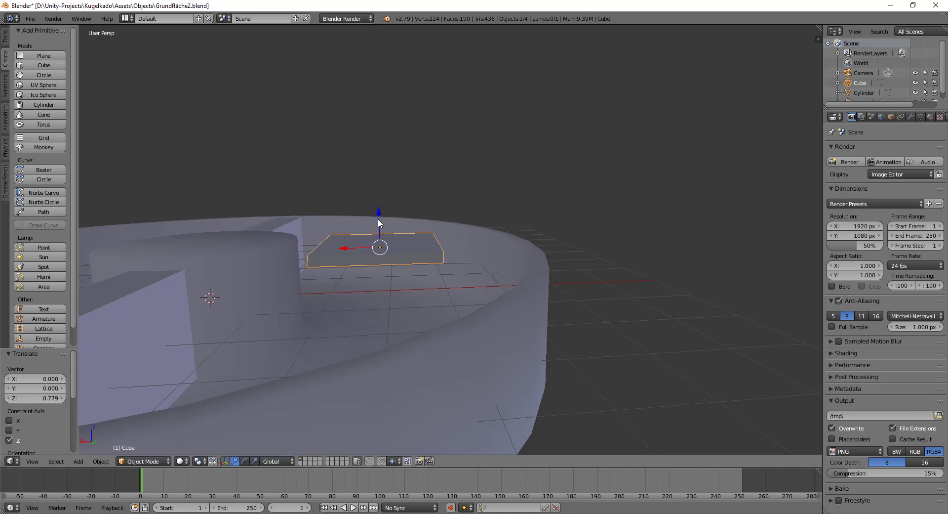
key(g)
key(z)
click(369, 228)
middle_drag(369, 229, 414, 355)
Extrude the slab's end face toward the centre and shift its inner corner vertices along X
key(Tab)
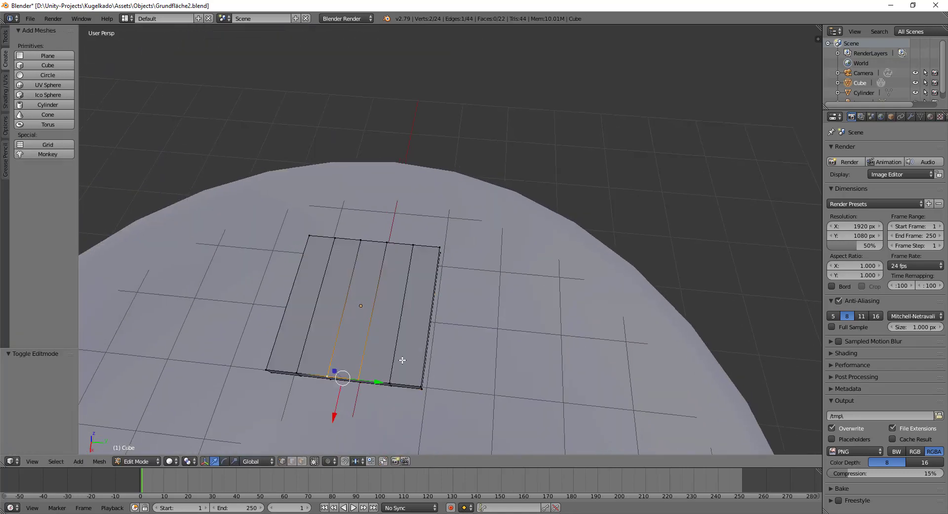
key(ctrl+KP_Add)
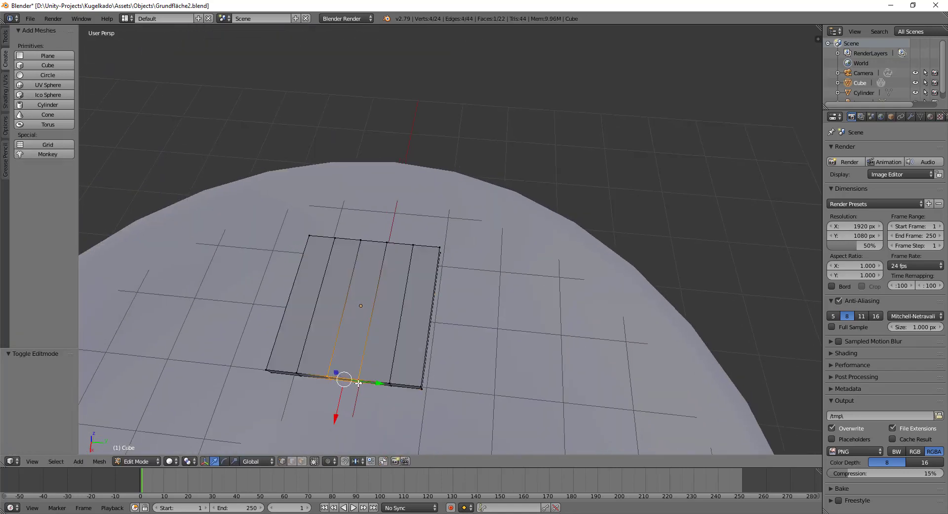
mouse_move(341, 377)
middle_down()
mouse_move(387, 421)
mouse_move(426, 423)
mouse_move(413, 321)
mouse_move(423, 280)
middle_up()
scroll(427, 423, down, 4)
key(e)
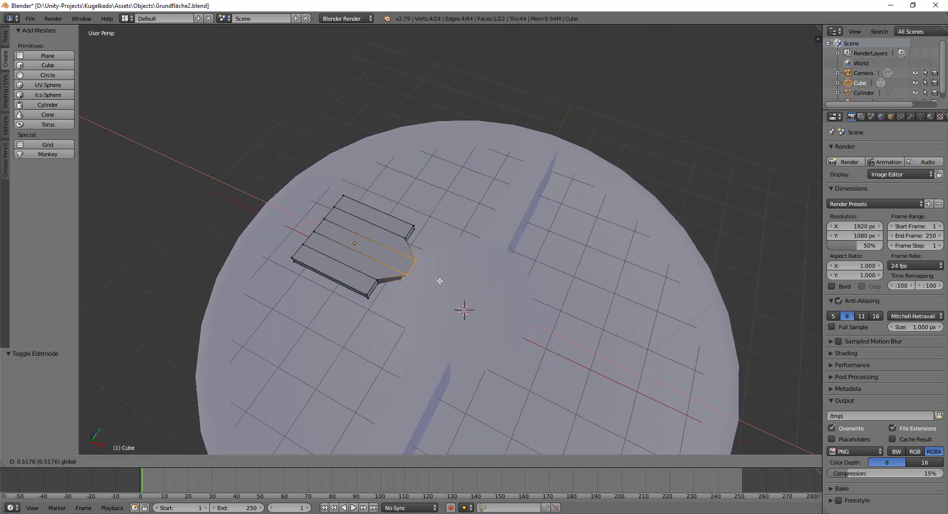
click(433, 279)
middle_drag(433, 279, 411, 248)
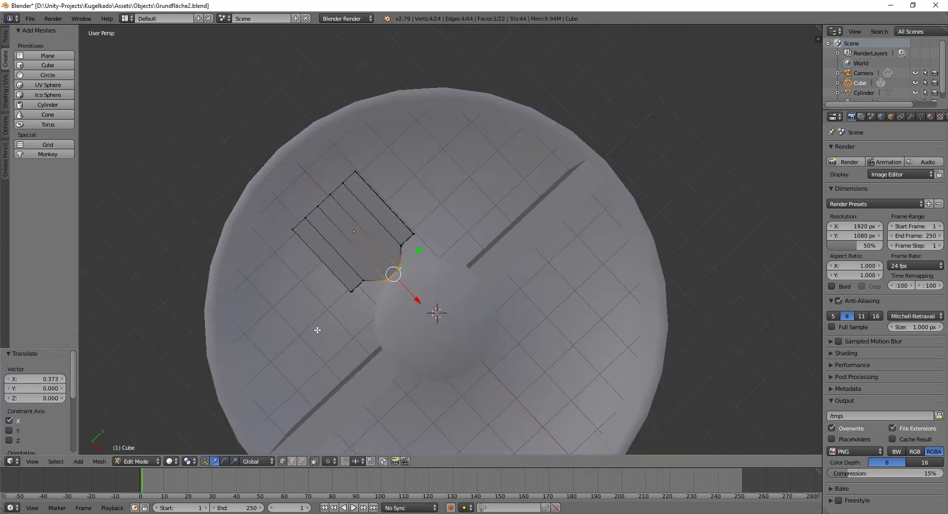
right_click(405, 215)
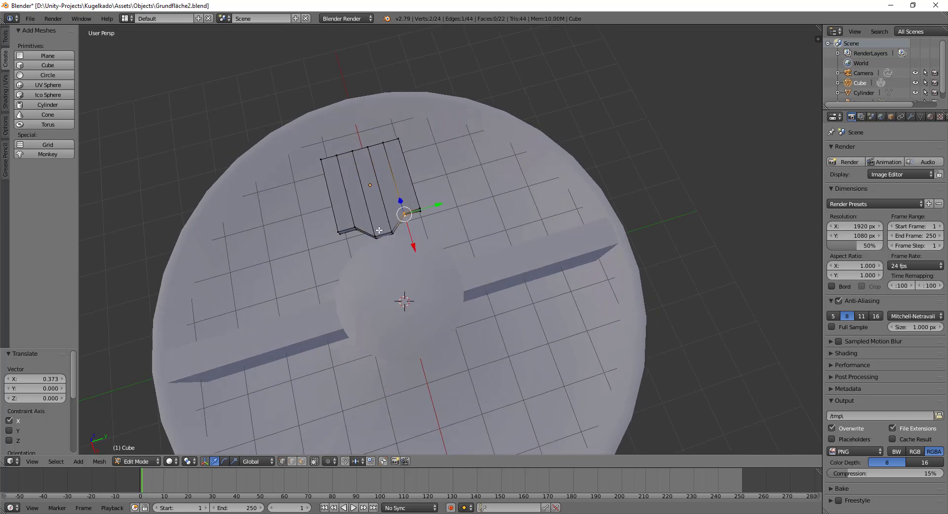
alt+shift+right_click(354, 224)
drag(393, 252, 398, 268)
Move the right-hand inner edge along X and scale it along Y into a fan
key(a)
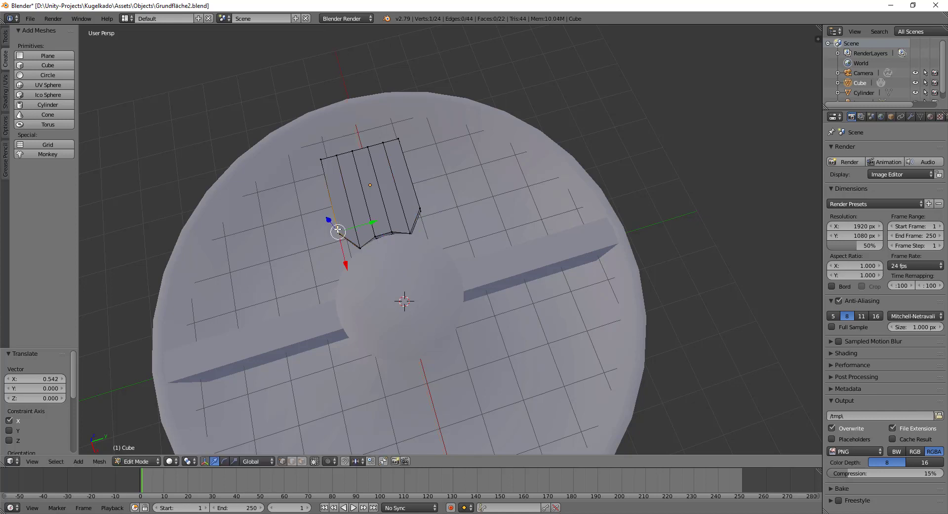
shift+right_click(421, 213)
shift+right_click(422, 214)
shift+right_click(423, 217)
drag(388, 247, 397, 278)
key(s)
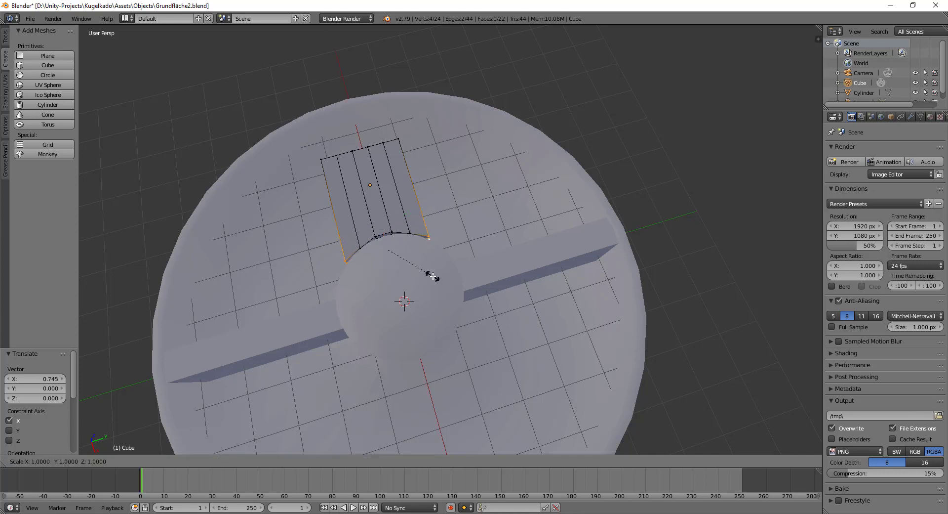
key(y)
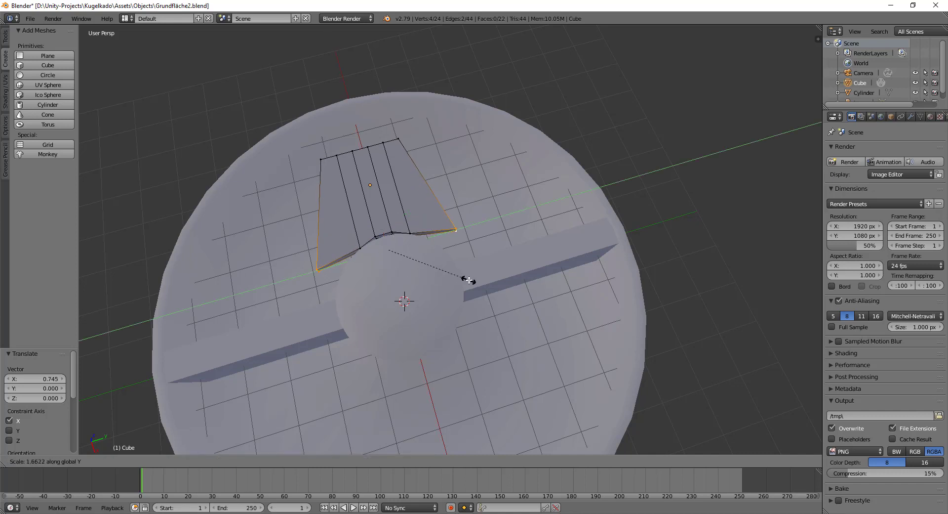
click(468, 280)
Slide the wedge strip's edge along X and scale it to 0.882 in X
drag(399, 276, 509, 299)
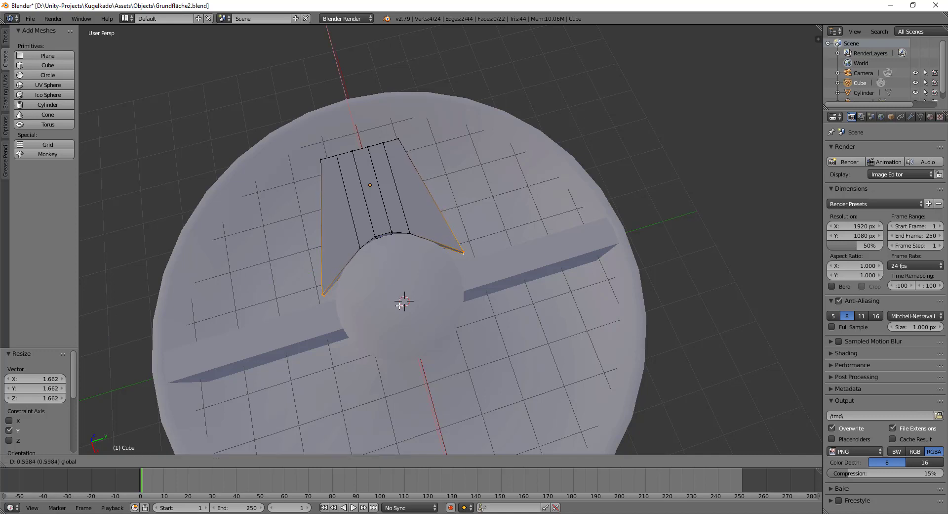
key(s)
key(x)
click(504, 303)
mouse_move(395, 316)
middle_down()
mouse_move(375, 331)
mouse_move(162, 192)
mouse_move(449, 258)
middle_up()
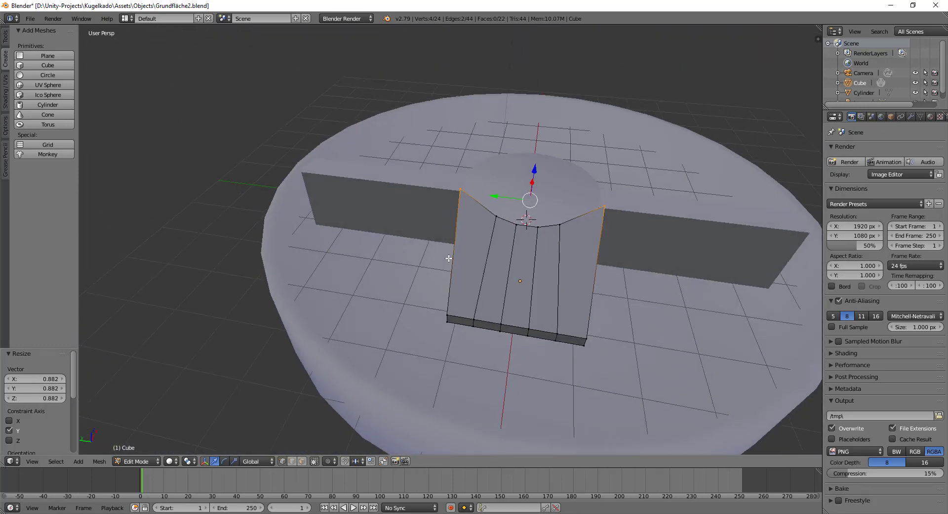
Select the wedge's two side edges, stretch them far outward, reposition them, then widen them slightly to 1.072
right_click(448, 307)
shift+right_click(590, 329)
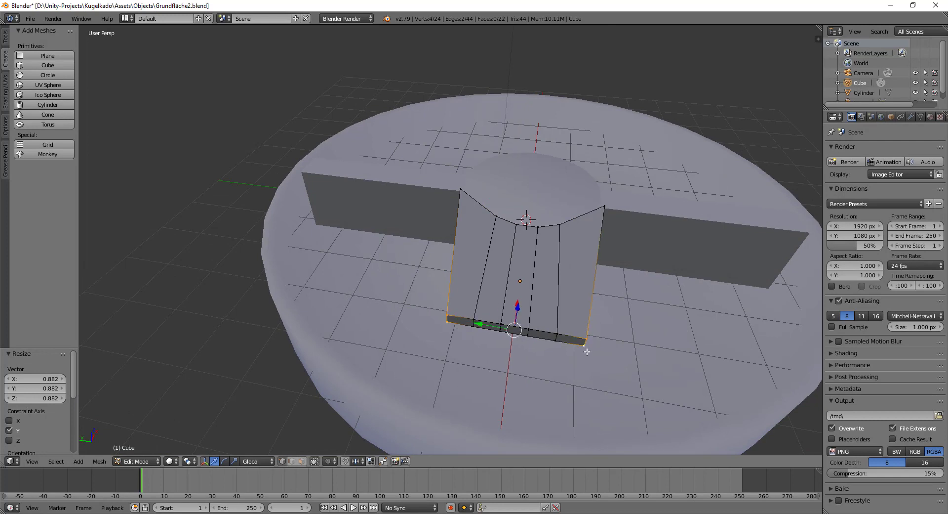
middle_drag(551, 384, 554, 409)
key(s)
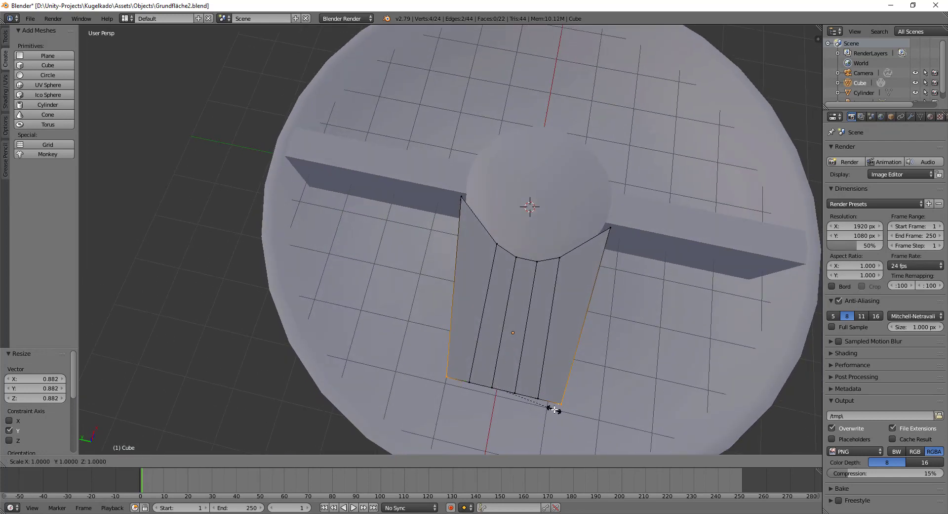
click(753, 49)
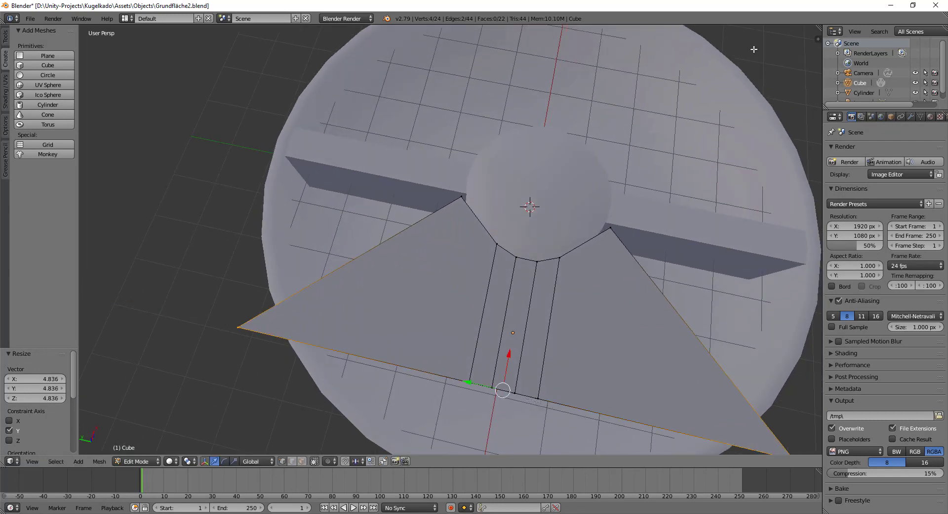
key(g)
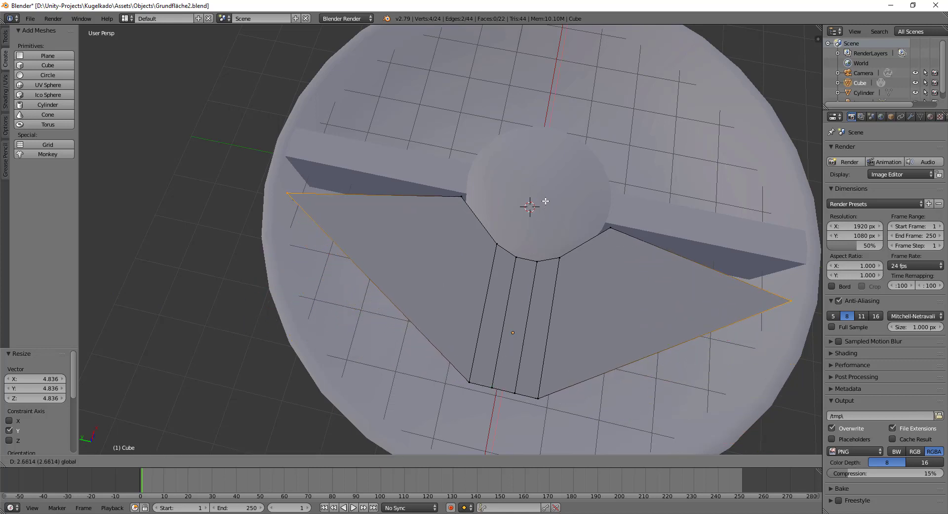
click(557, 182)
key(s)
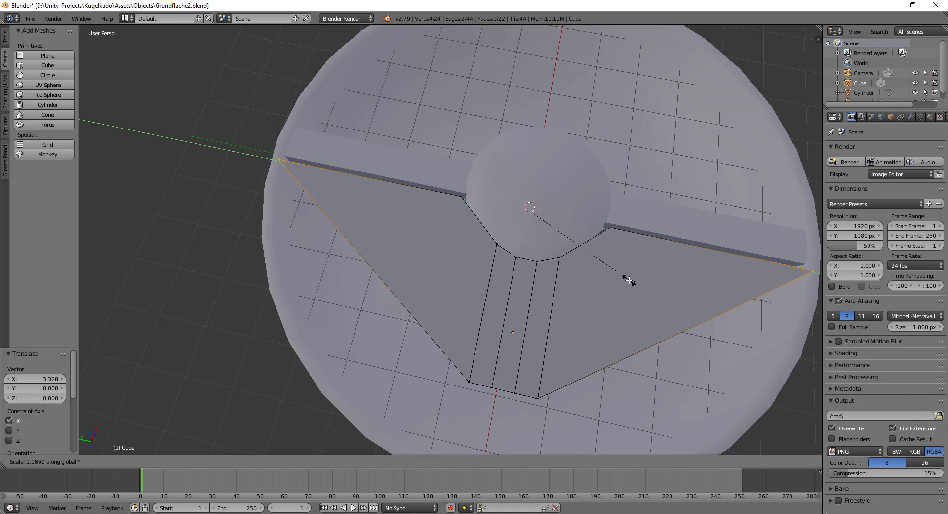
click(628, 279)
Select the front corner and right slanted edges and scale them along Y by 5.702
middle_drag(562, 283, 576, 232)
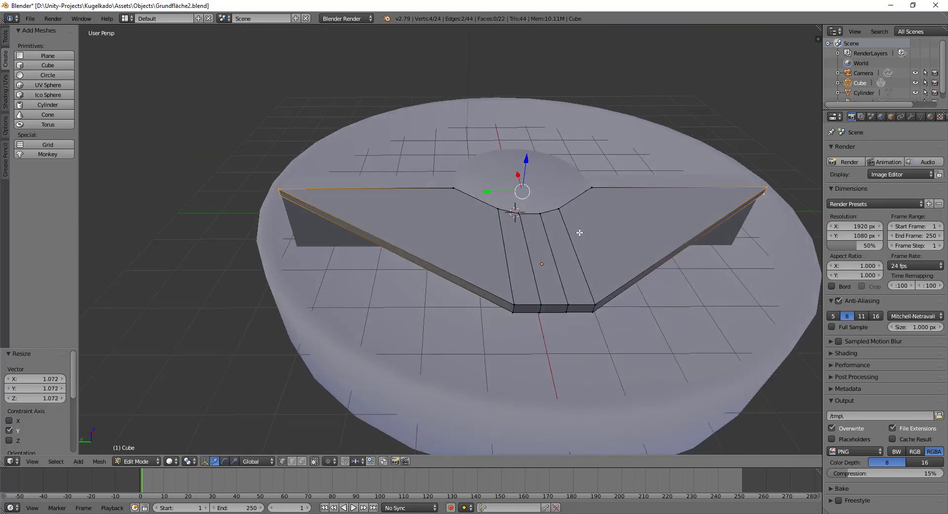
right_click(515, 300)
shift+right_click(601, 292)
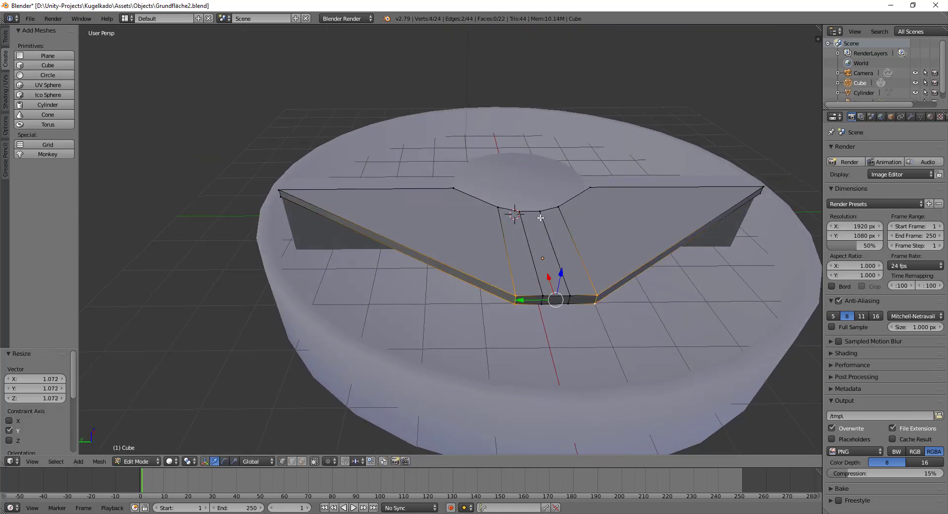
middle_drag(593, 312, 597, 360)
key(s)
key(y)
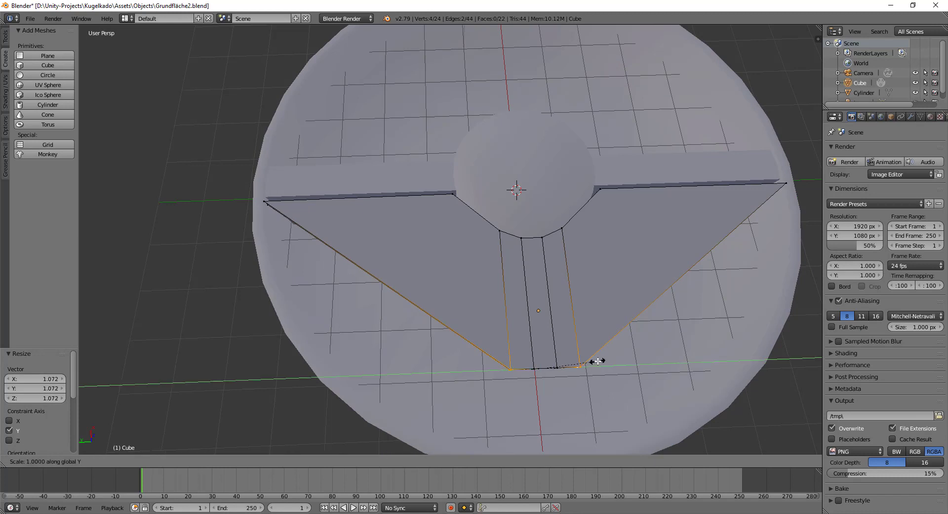
click(105, 409)
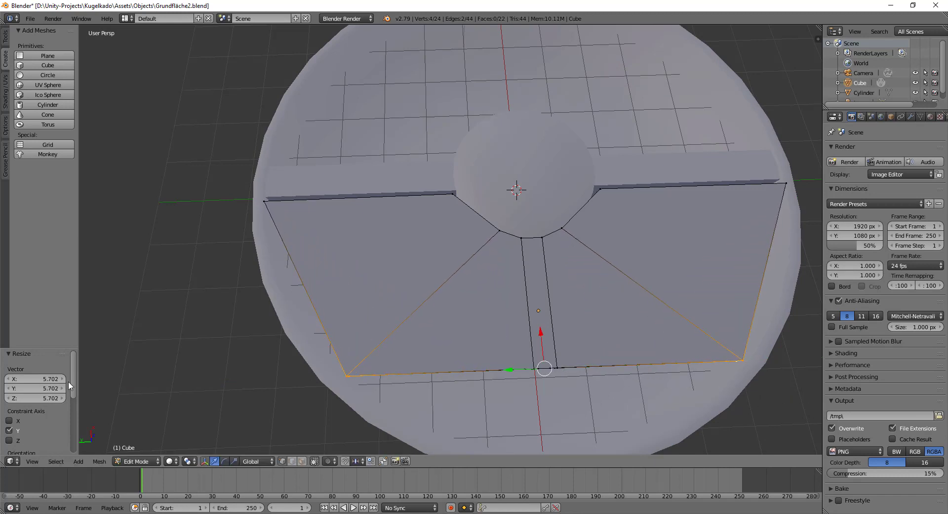
Select the narrow middle strip's bottom edge and face and start moving it along X
middle_drag(614, 362, 608, 341)
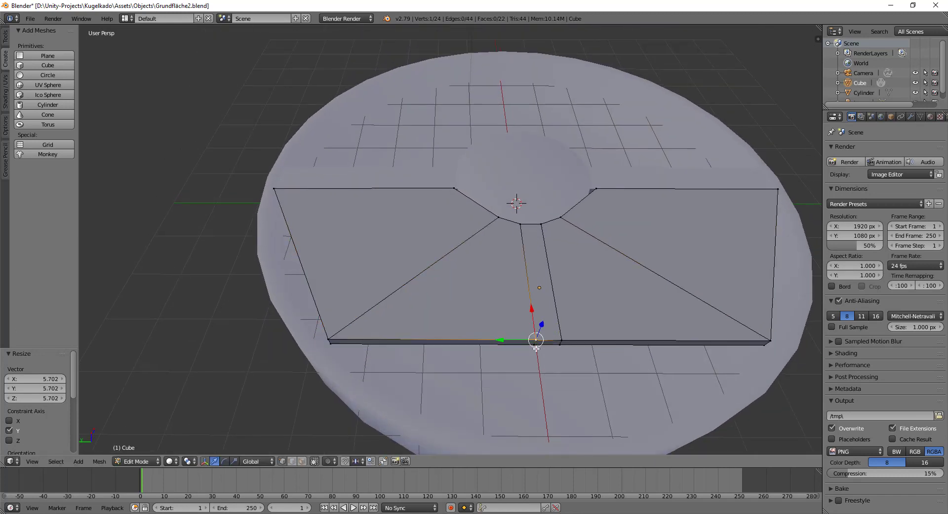
right_click(559, 340)
shift+right_click(558, 341)
drag(548, 313, 541, 412)
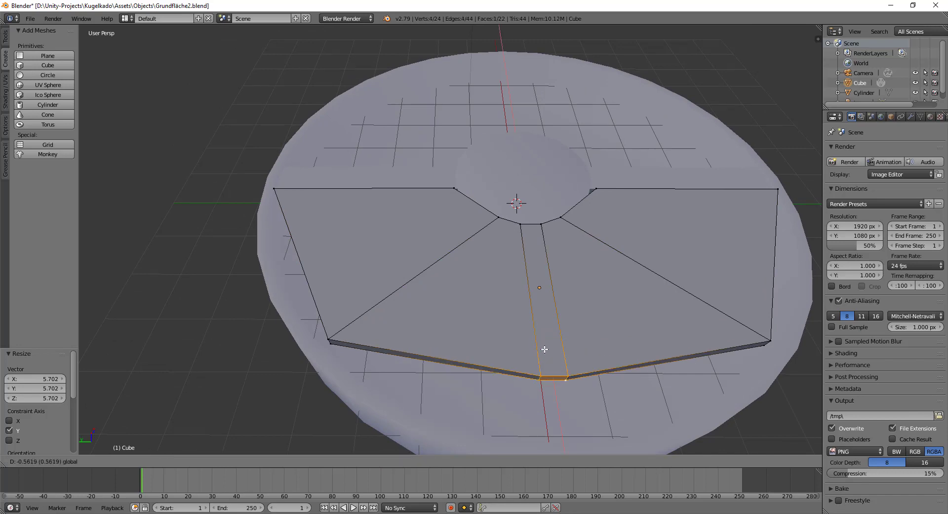
Shift the middle strip face along X by 0.176
middle_drag(541, 413, 501, 346)
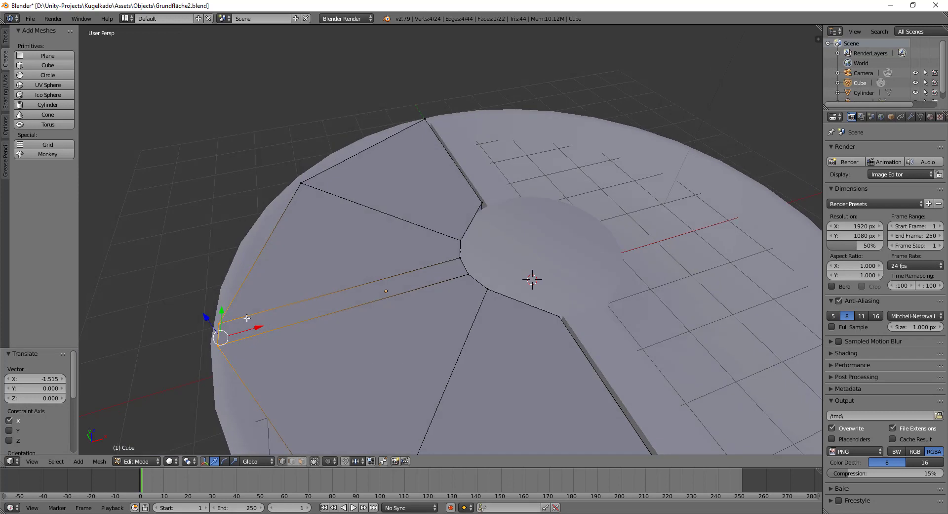
drag(260, 325, 333, 321)
mouse_move(332, 322)
middle_down()
mouse_move(469, 353)
mouse_move(443, 275)
middle_up()
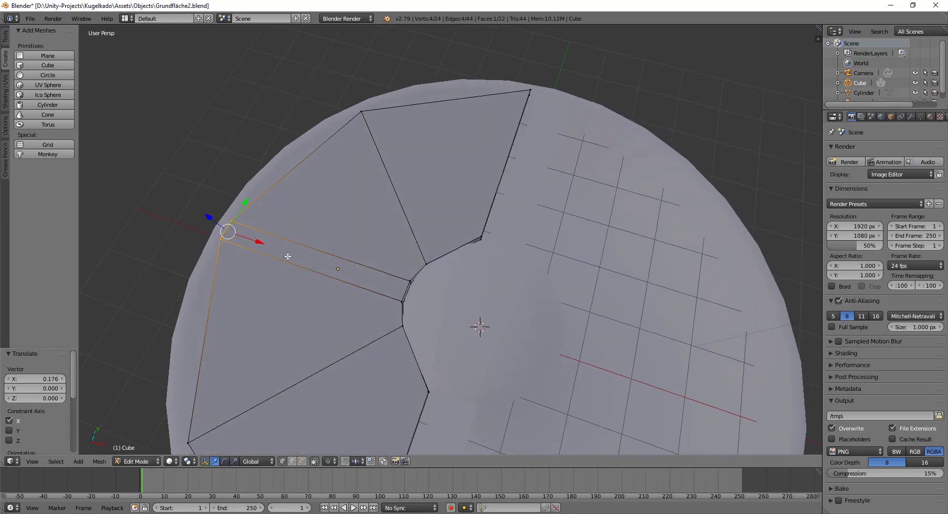
scroll(463, 325, down, 2)
middle_drag(463, 325, 477, 293)
scroll(477, 293, down, 3)
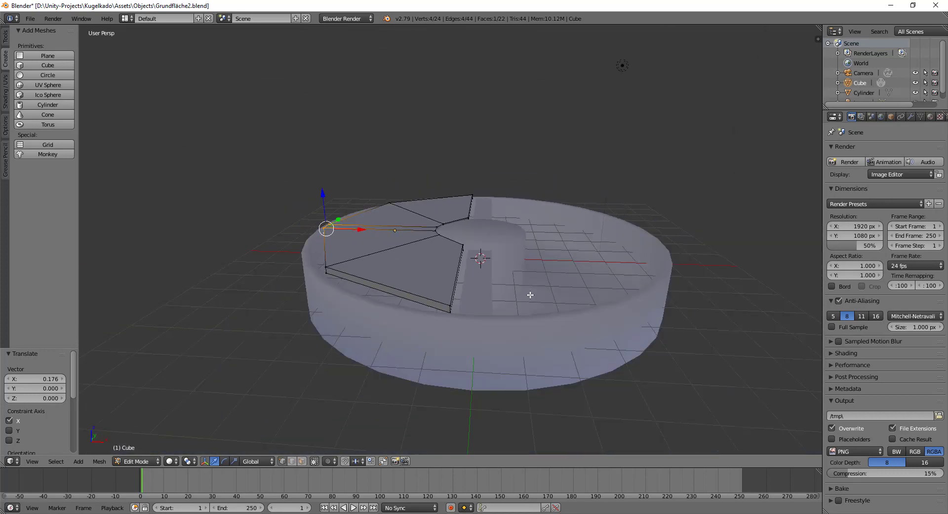
middle_drag(532, 352, 532, 359)
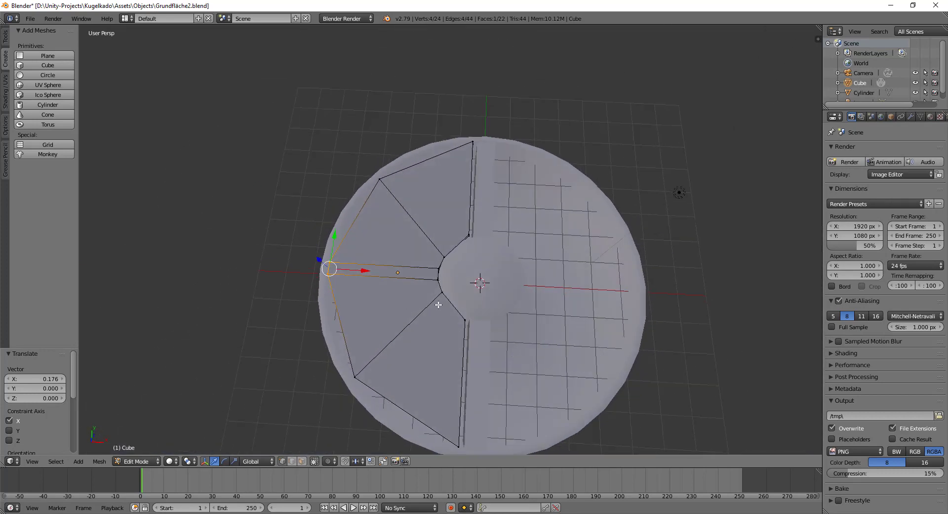
Return to Object Mode and delete the disc cylinder, leaving only the wedge
key(Tab)
right_click(482, 269)
key(x)
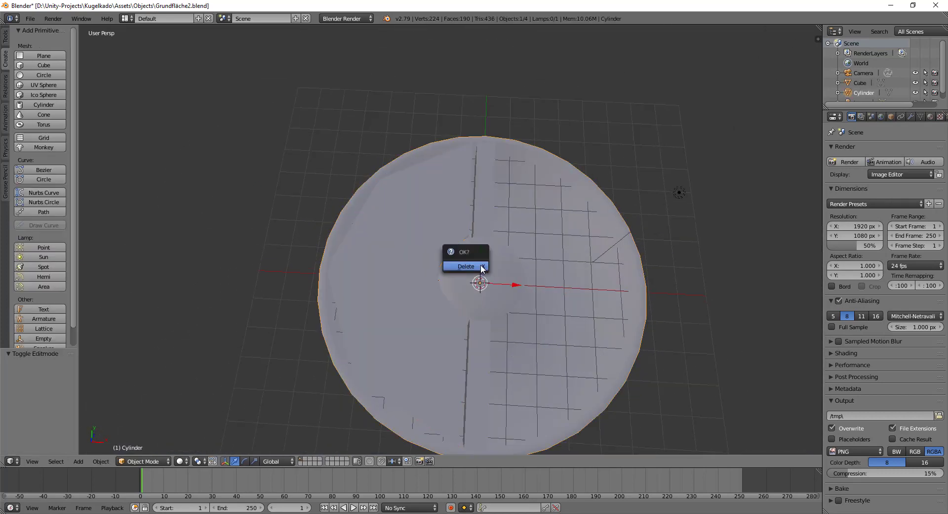
click(482, 269)
Save the wedge via Save As under the name Trigger2.blend, then close Blender
click(32, 21)
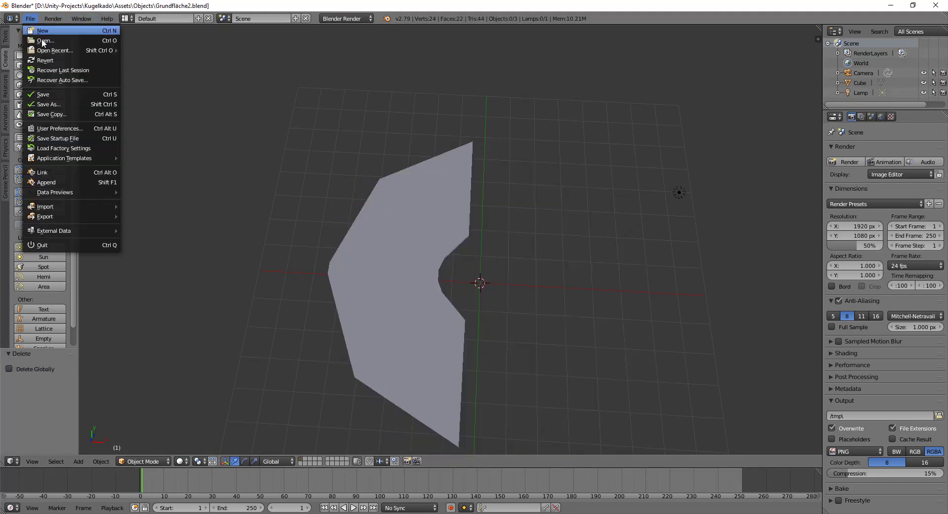
click(47, 108)
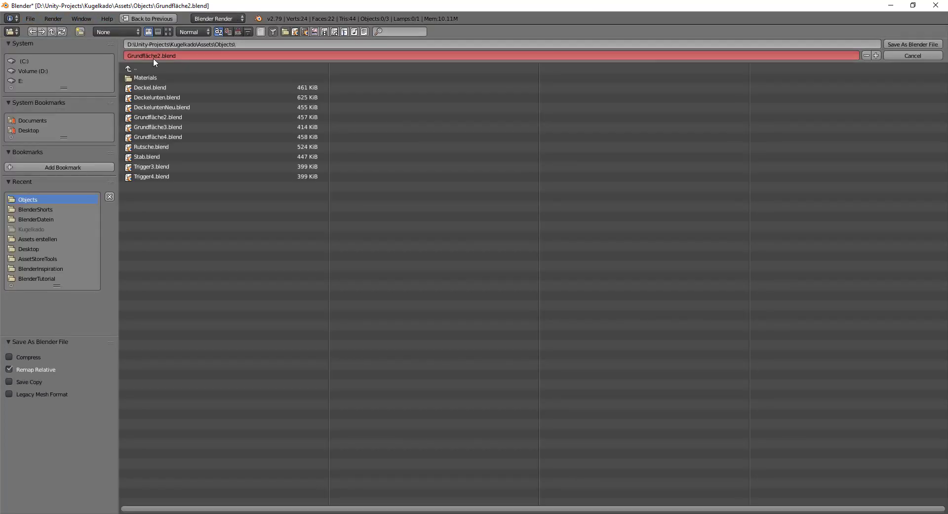
click(156, 55)
key(Return)
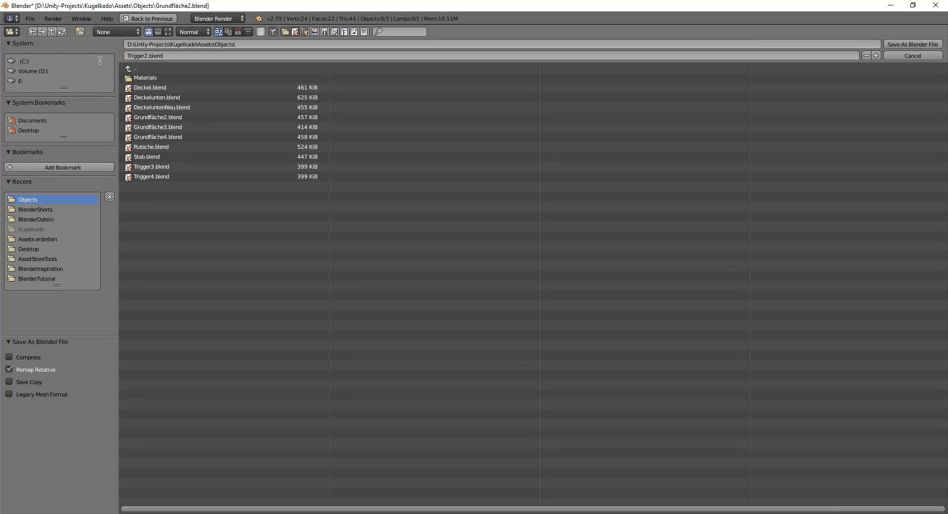
click(913, 42)
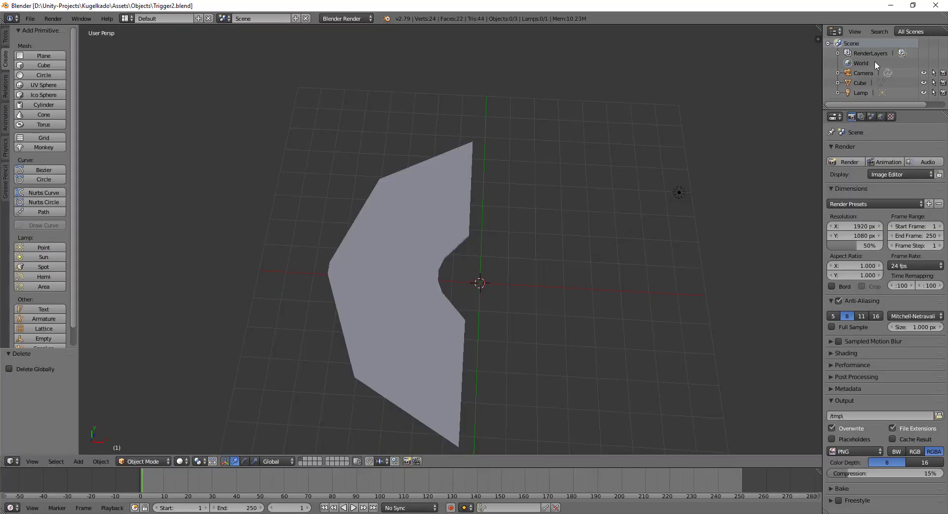
click(936, 6)
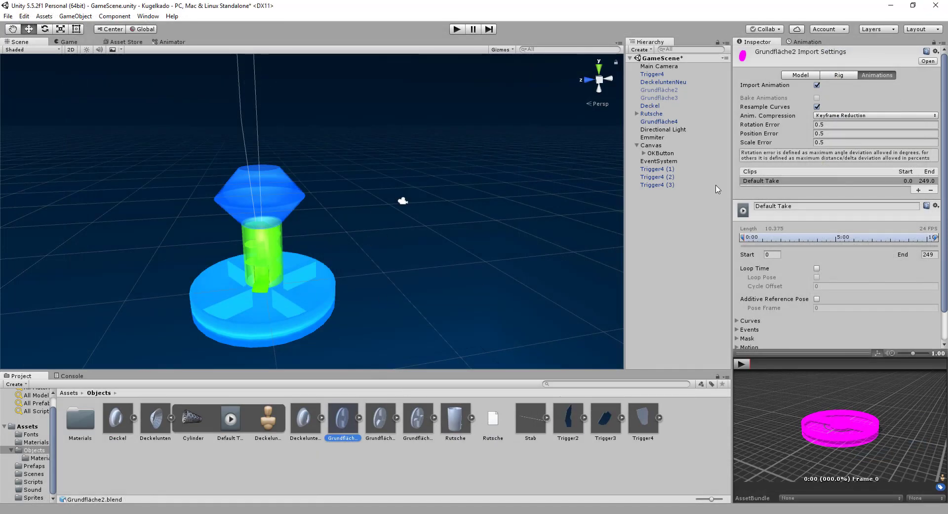
Deactivate Grundfläche4 and move Trigger4 below Trigger4 (3) in the Hierarchy
click(659, 121)
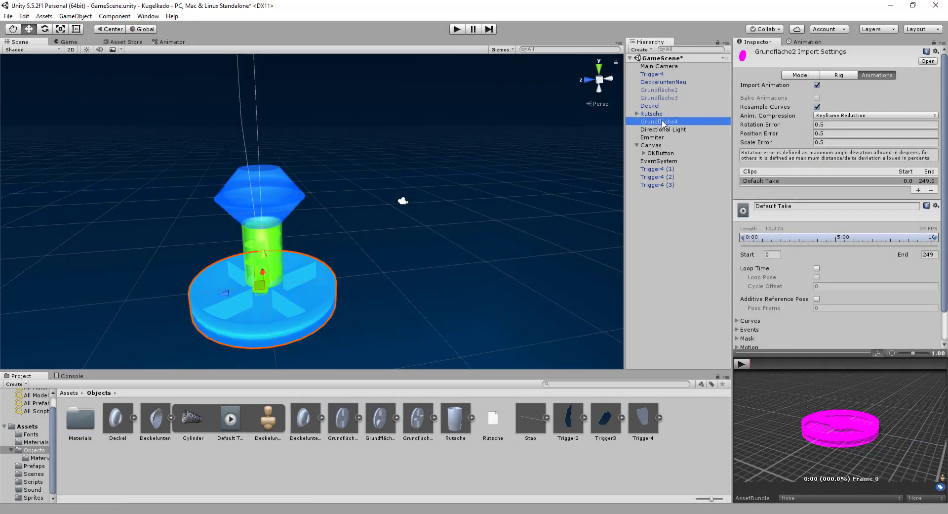
click(756, 52)
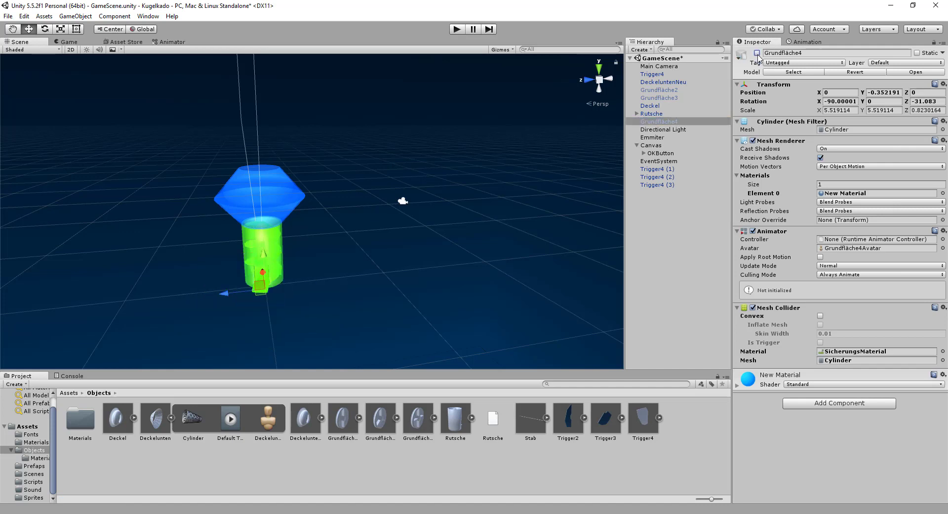
drag(664, 75, 658, 205)
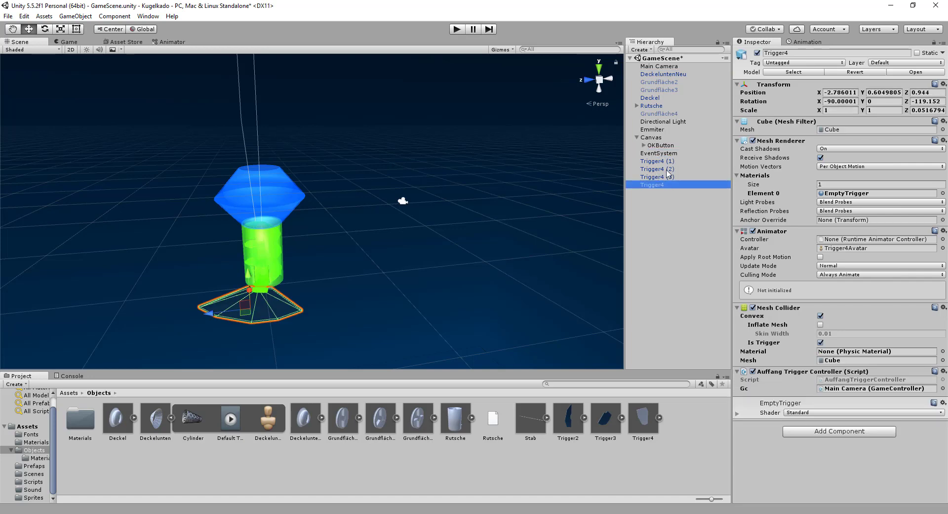
middle_drag(285, 289, 115, 291)
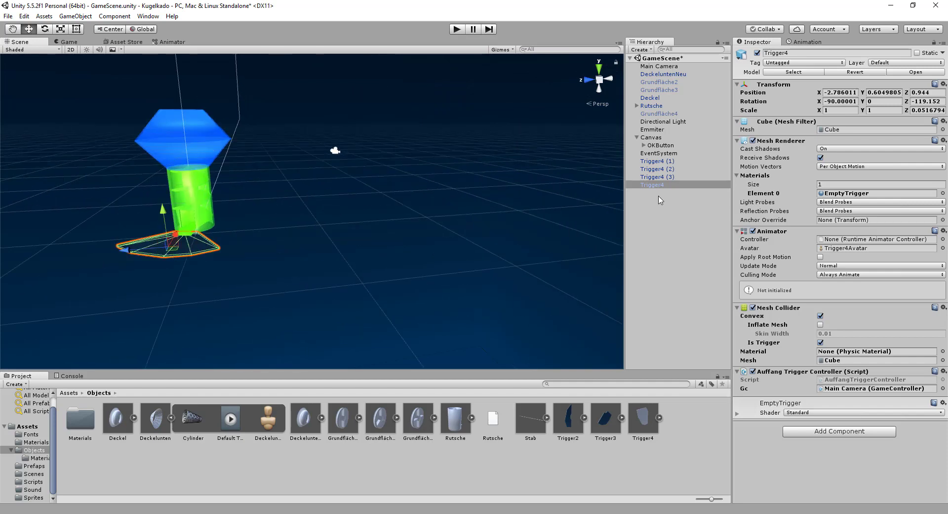
Check the four trigger objects, then activate Grundfläche3 so its blue base disc shows
click(661, 177)
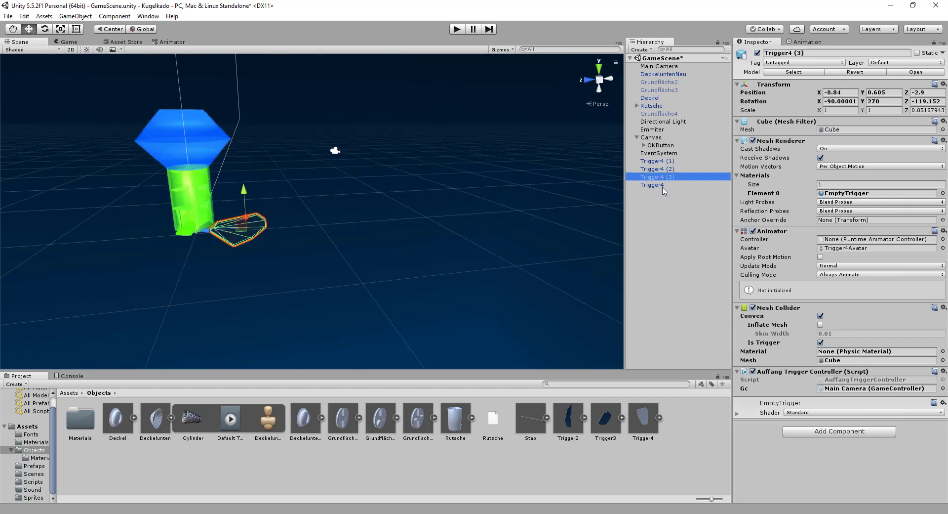
click(662, 185)
key(shift+Up)
key(shift+Up)
key(shift+Up)
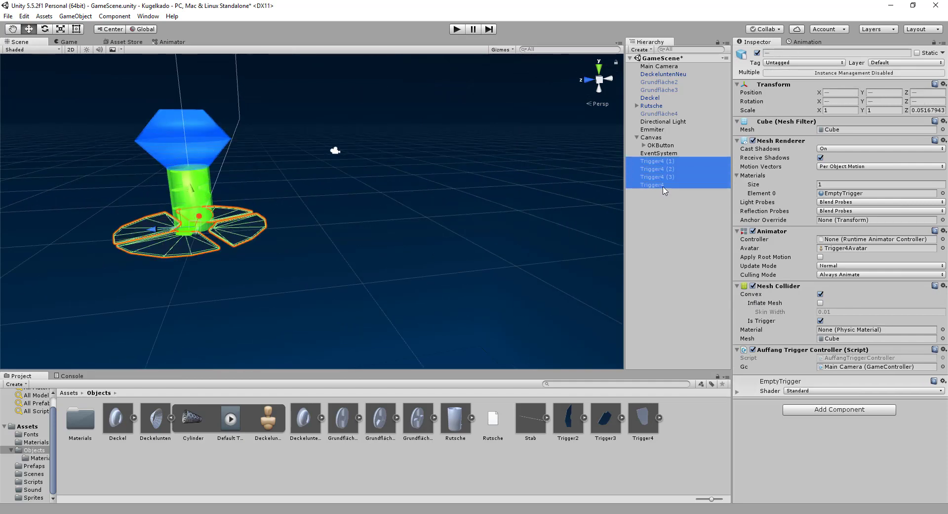
click(656, 170)
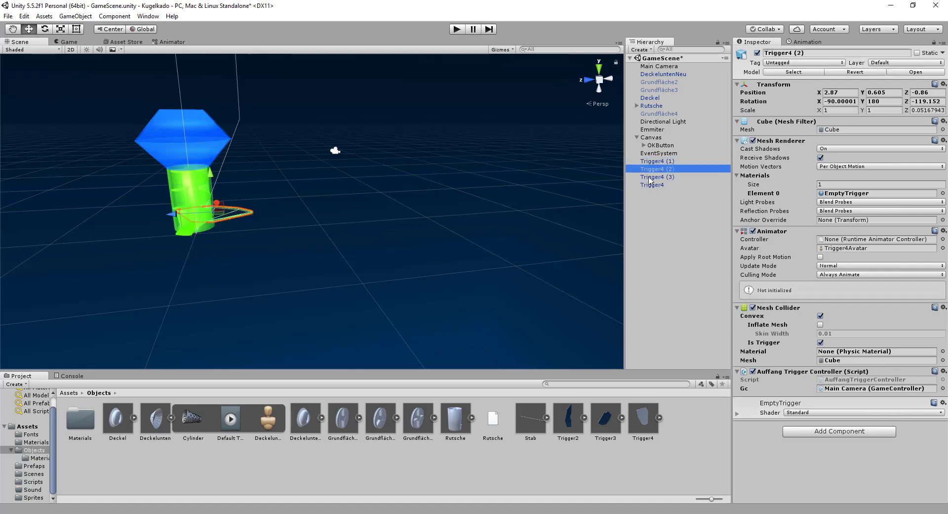
click(671, 91)
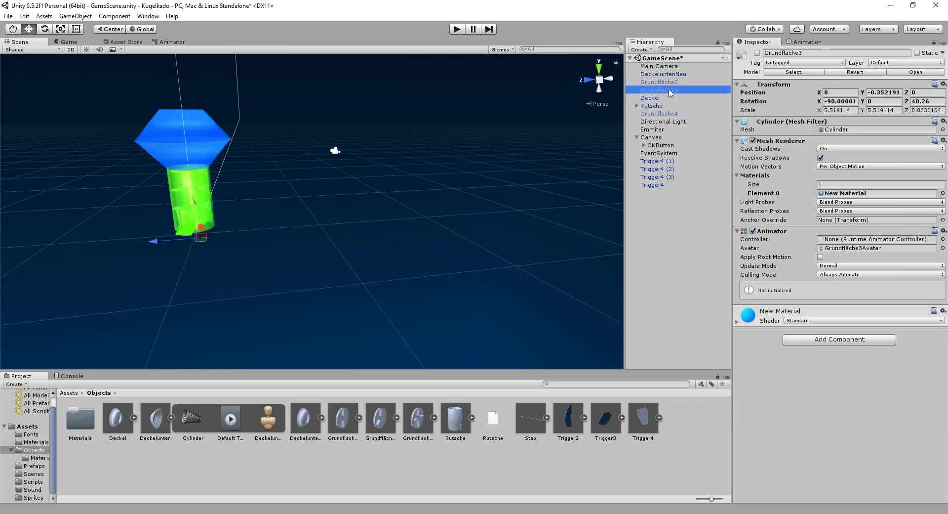
click(757, 52)
mouse_move(337, 153)
alt+mouse_down()
mouse_move(272, 147)
mouse_move(568, 274)
mouse_move(552, 350)
alt+mouse_up()
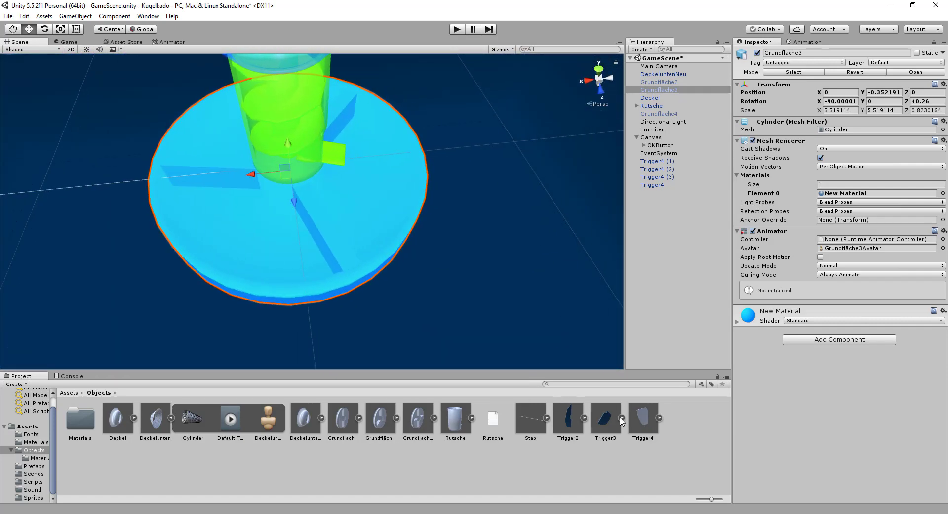
Drag the Trigger3 model into the scene, zero its position, and slide it over the disc
drag(607, 419, 387, 237)
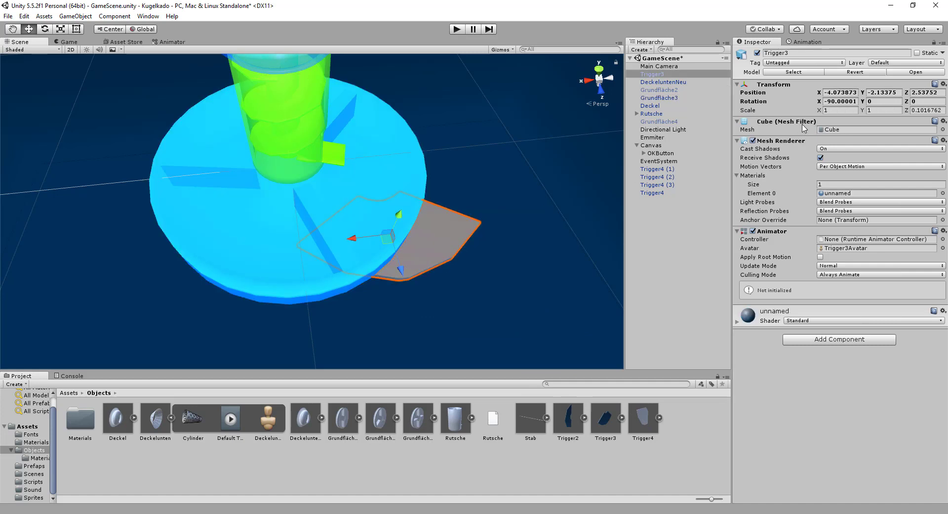
text(0)
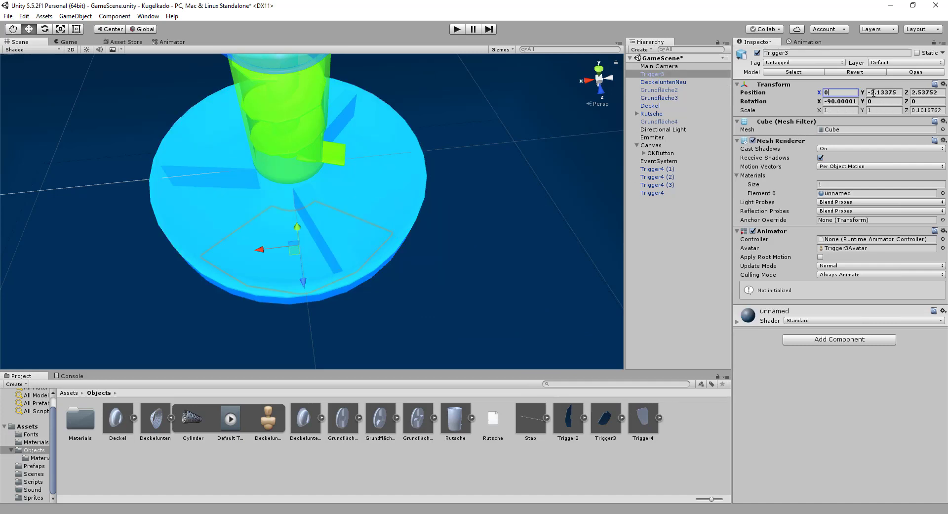
click(901, 92)
text(00)
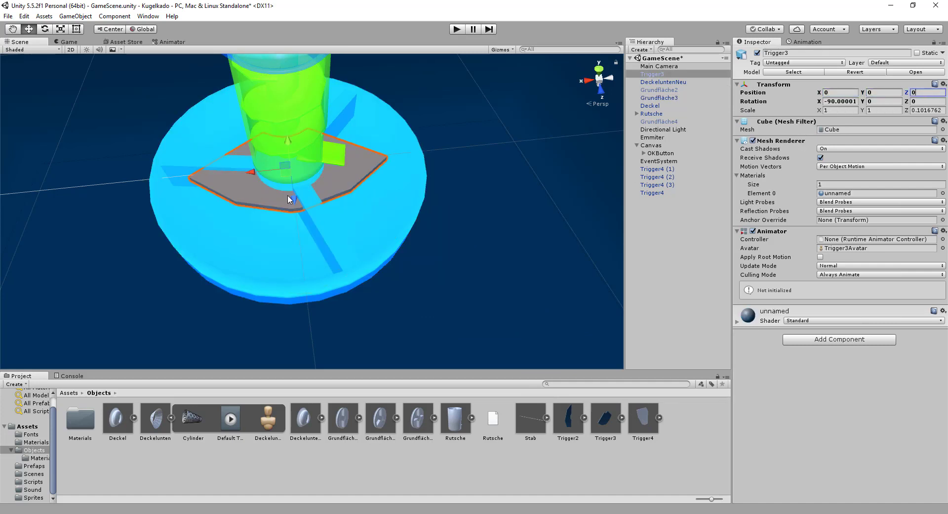
mouse_move(293, 208)
mouse_down()
mouse_move(290, 254)
mouse_move(213, 232)
mouse_up()
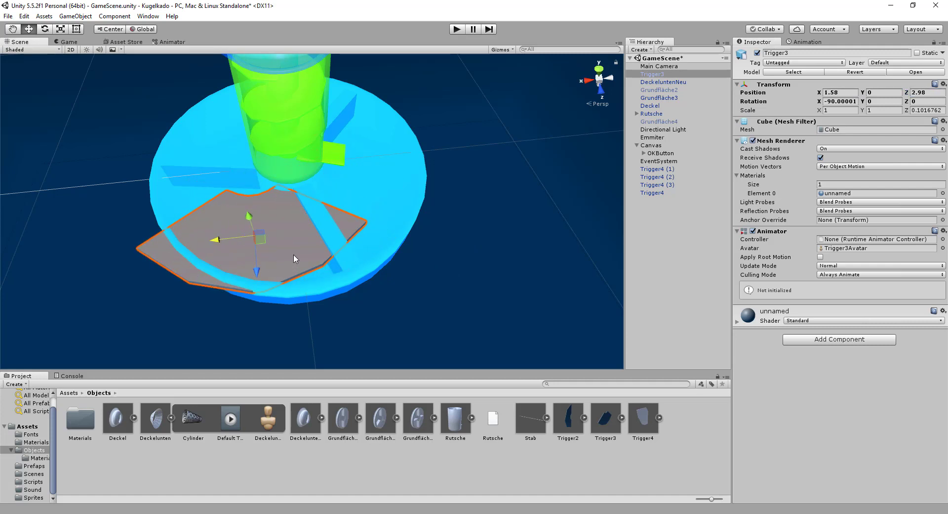
drag(227, 242, 343, 229)
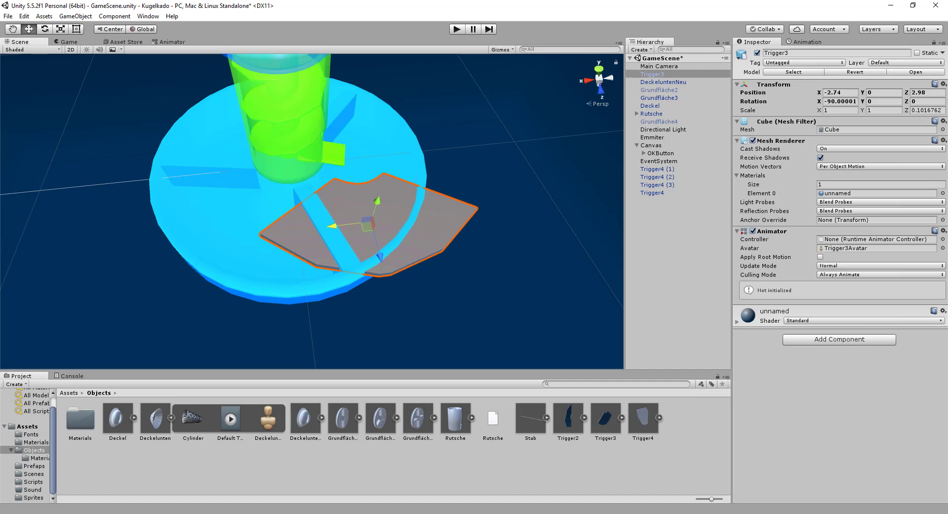
Rotate Trigger3 to X -90 and Y about -79.81, then nudge it into place
text(90)
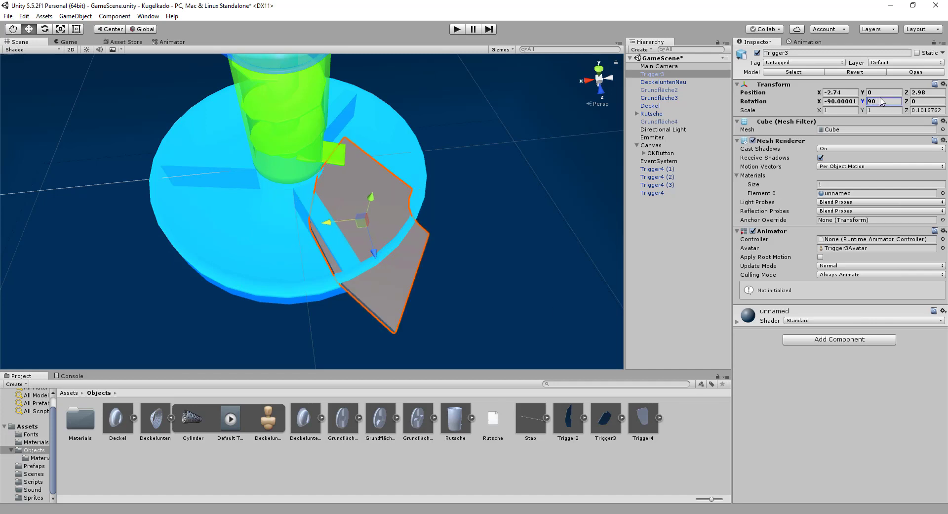
text(-)
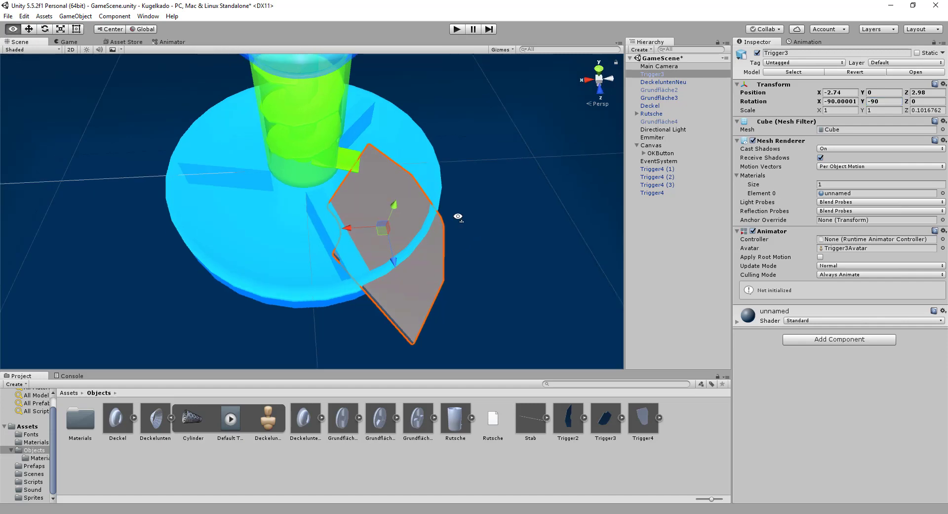
mouse_move(450, 213)
alt+mouse_down()
mouse_move(402, 210)
mouse_move(582, 389)
mouse_move(31, 422)
mouse_move(61, 447)
mouse_move(188, 166)
mouse_move(345, 167)
mouse_move(237, 253)
mouse_move(304, 263)
alt+mouse_up()
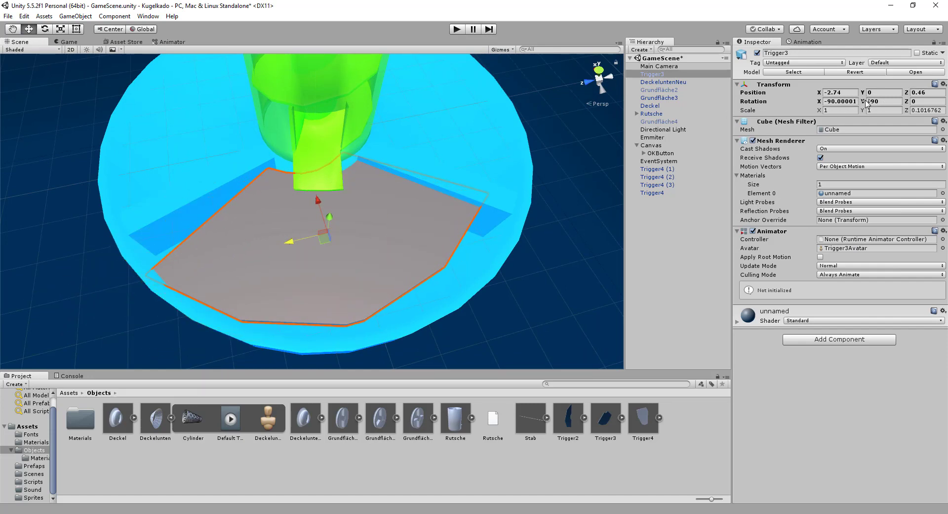
drag(873, 104, 138, 150)
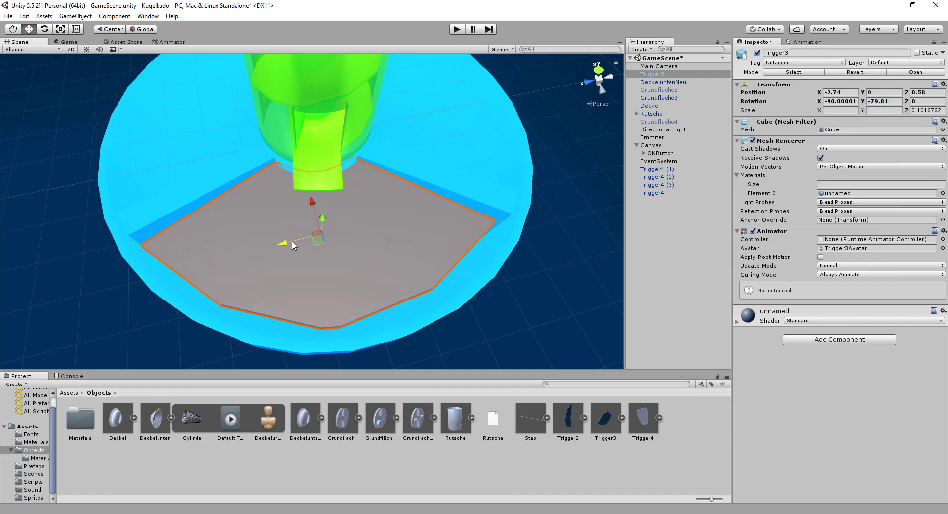
mouse_move(295, 244)
mouse_down()
mouse_move(328, 241)
mouse_move(265, 210)
mouse_move(310, 305)
mouse_move(247, 253)
mouse_move(346, 202)
mouse_up()
drag(360, 166, 365, 146)
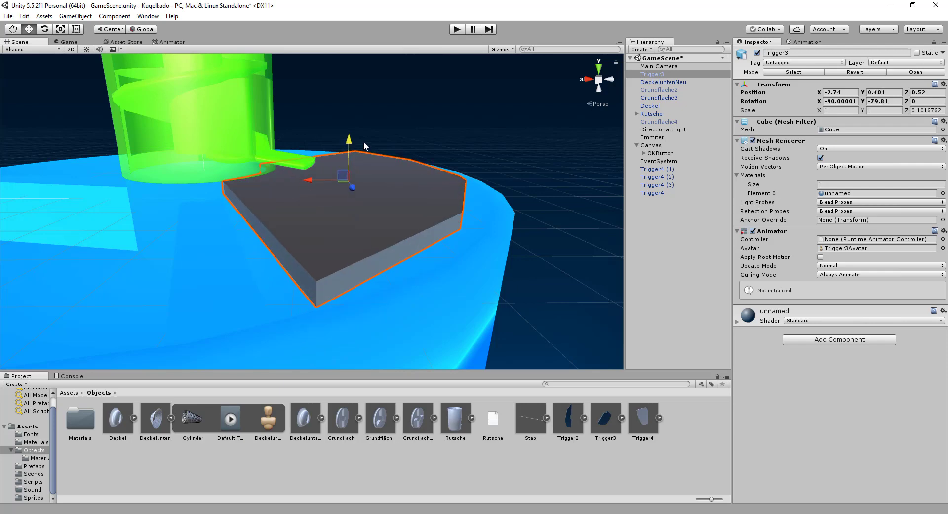
Nudge the Trigger3 wedge to X -3 and raise it to Y 0.557
mouse_move(309, 182)
mouse_down()
mouse_move(229, 164)
mouse_move(394, 229)
mouse_move(176, 251)
mouse_move(361, 201)
mouse_move(350, 179)
mouse_up()
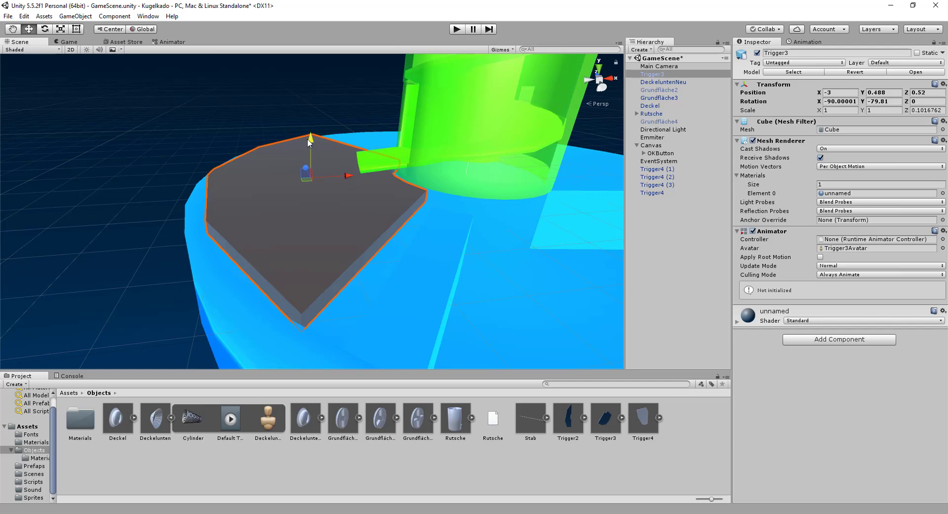
drag(310, 143, 311, 138)
mouse_move(330, 268)
alt+mouse_down()
mouse_move(465, 202)
mouse_move(297, 222)
mouse_move(514, 178)
mouse_move(410, 173)
mouse_move(497, 130)
mouse_move(516, 102)
mouse_move(462, 110)
mouse_move(412, 214)
mouse_move(429, 218)
mouse_move(261, 221)
mouse_move(289, 172)
alt+mouse_up()
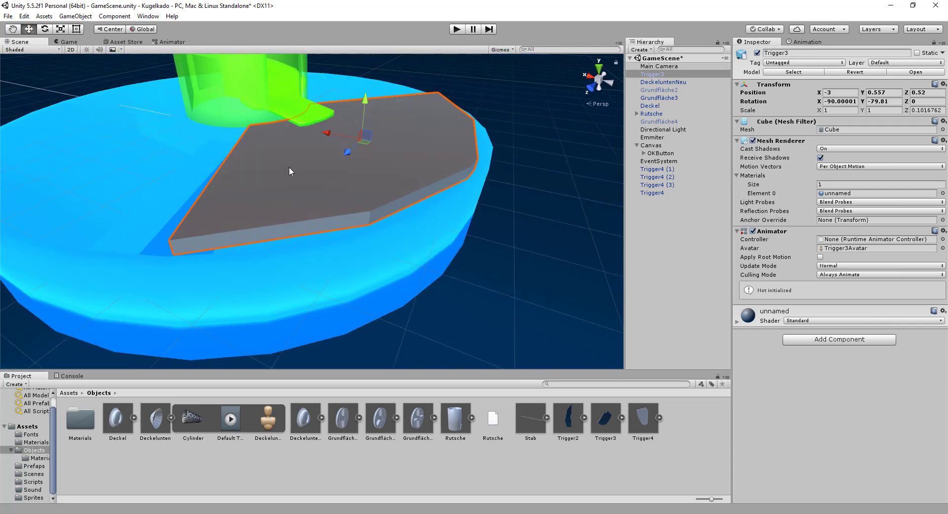
Reduce Trigger3's Scale Z to make it much thinner, then open the Scripts folder
click(60, 29)
mouse_move(365, 101)
mouse_down()
mouse_move(362, 126)
mouse_move(430, 167)
mouse_move(319, 135)
mouse_move(492, 221)
mouse_up()
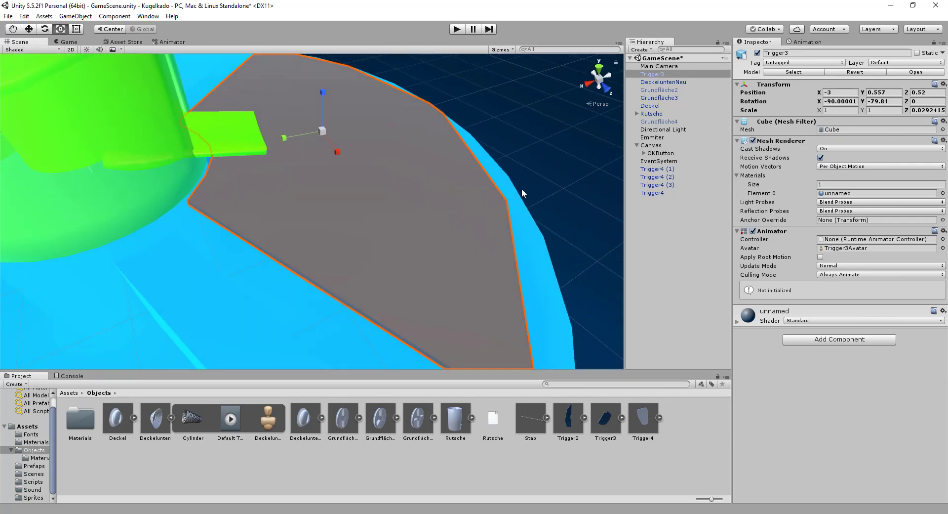
click(32, 483)
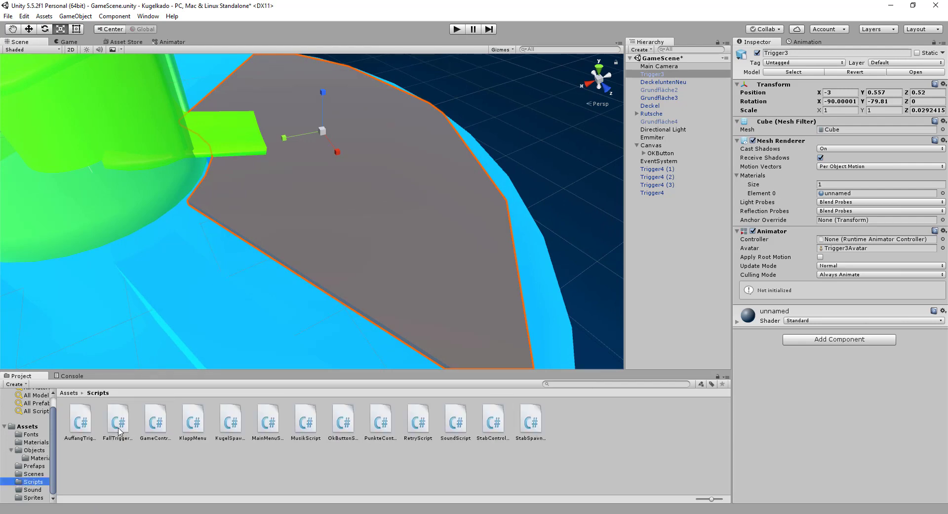
Attach AuffangTriggerController to Trigger3 and drag Main Camera into its Gc field
drag(85, 423, 817, 378)
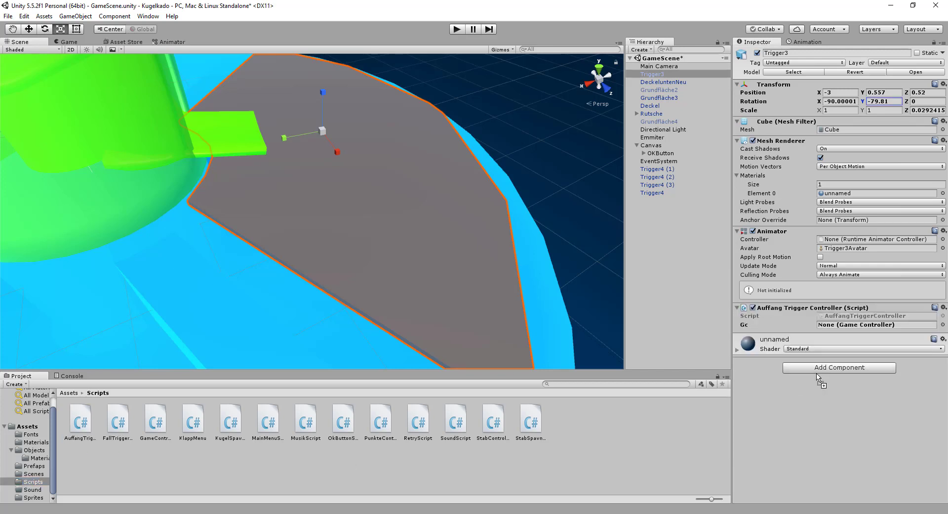
drag(670, 66, 850, 329)
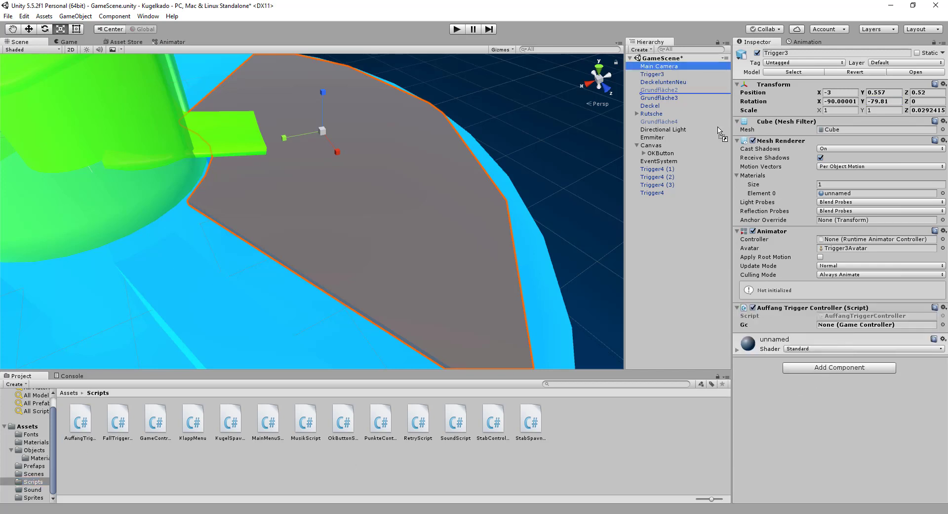
mouse_move(467, 215)
alt+mouse_down()
mouse_move(363, 191)
mouse_move(271, 186)
mouse_move(519, 203)
mouse_move(513, 182)
mouse_move(425, 188)
alt+mouse_up()
click(658, 75)
Duplicate Trigger3 and set the copy's Rotation Y to 40.19
right_click(658, 75)
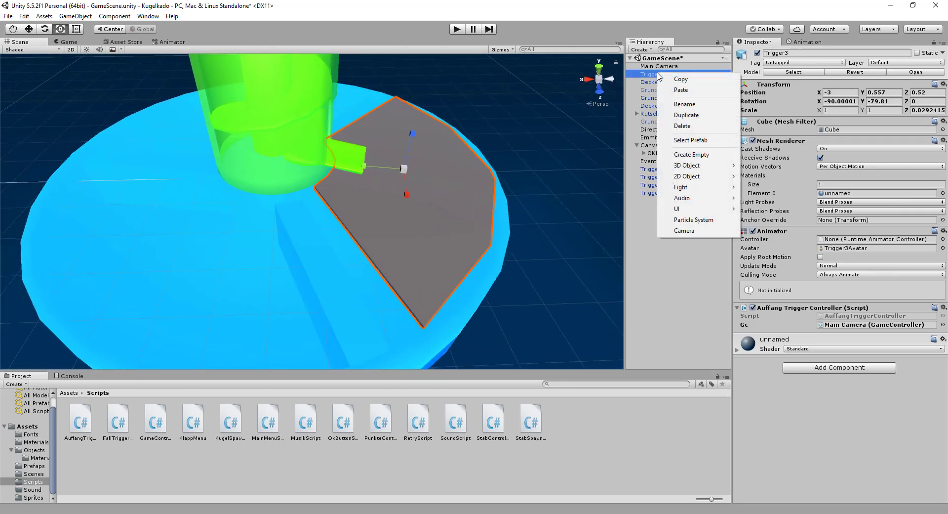
click(689, 115)
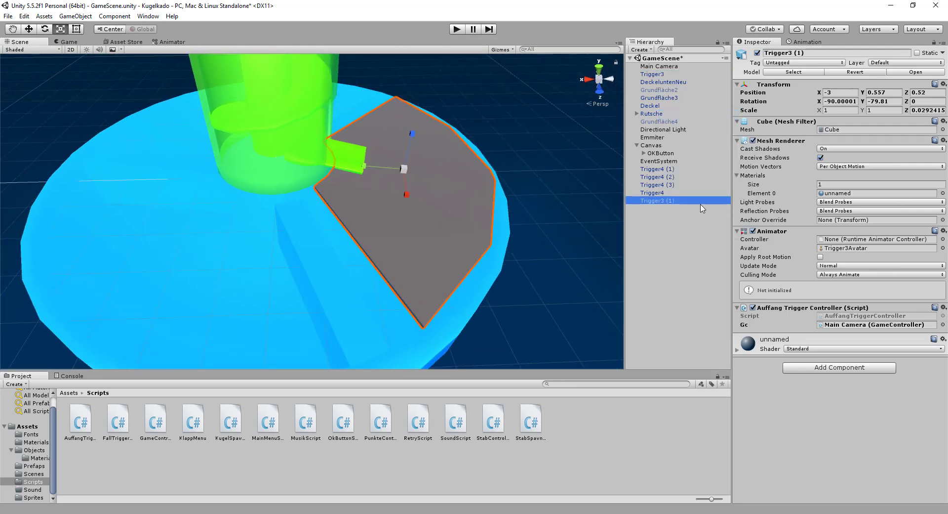
click(29, 29)
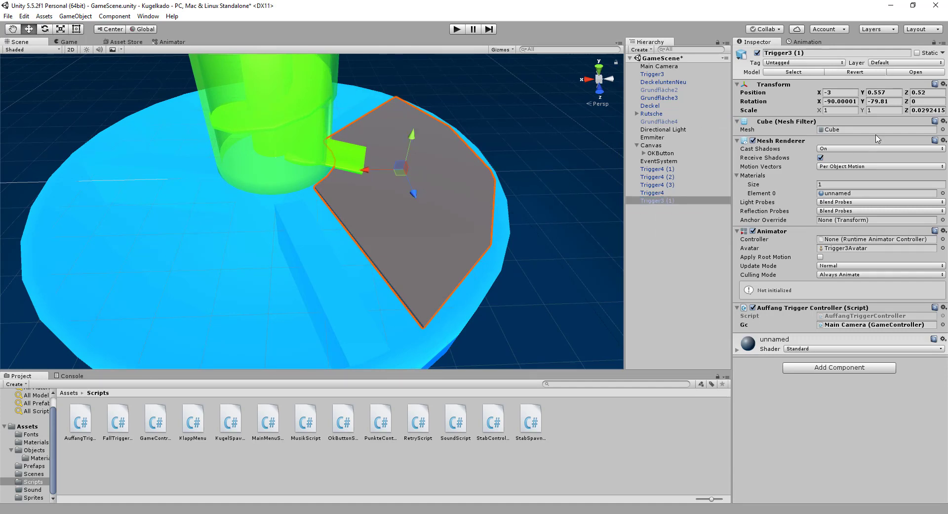
click(897, 100)
text(40.19)
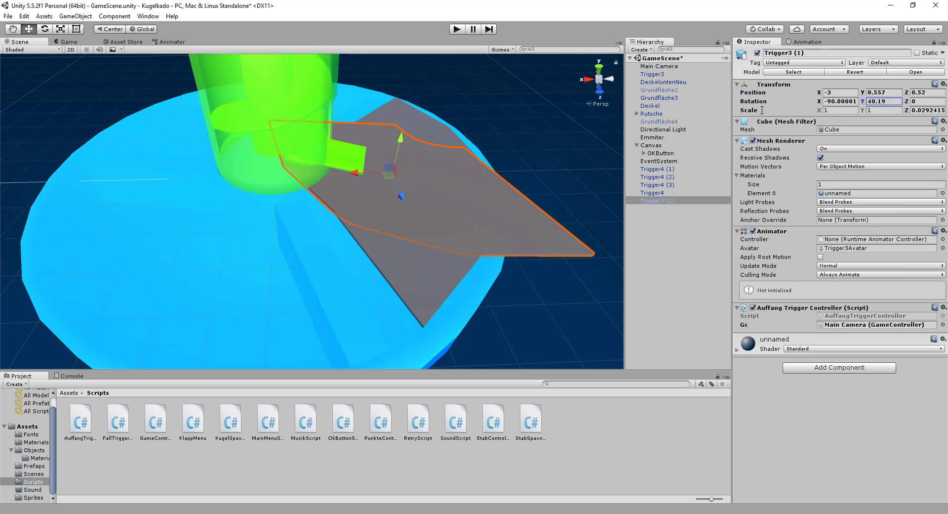
Move Trigger3 (1) to X 1.982, Z 2.37 on the next base section
click(337, 182)
click(427, 193)
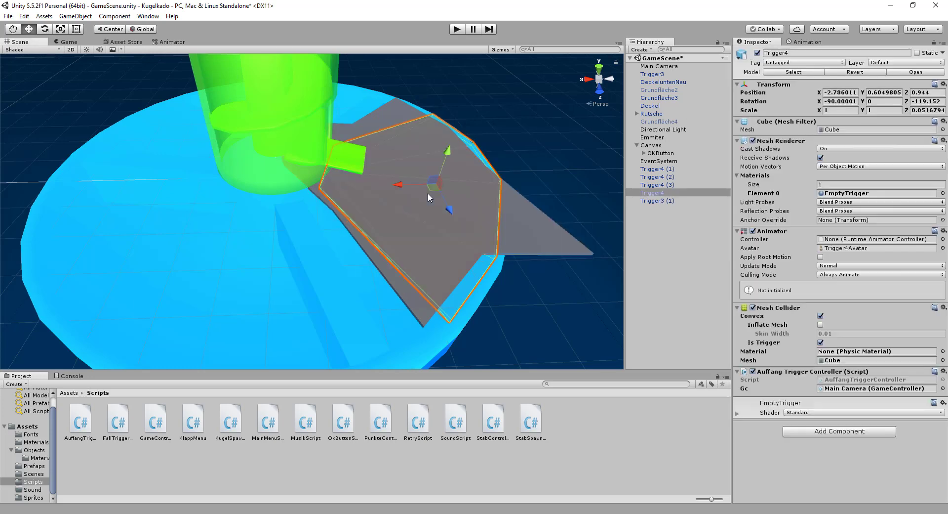
click(529, 219)
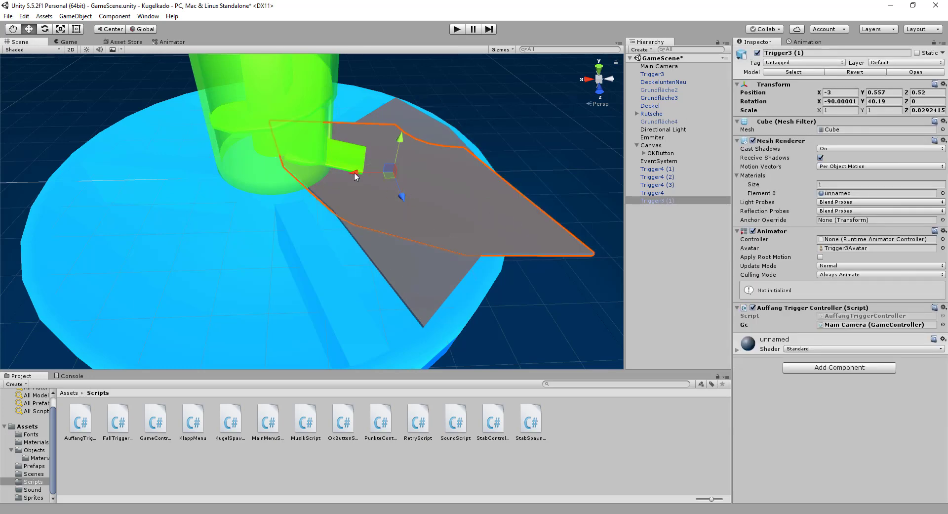
mouse_move(356, 176)
mouse_down()
mouse_move(141, 230)
mouse_move(159, 248)
mouse_move(130, 235)
mouse_move(450, 253)
mouse_move(670, 209)
mouse_up()
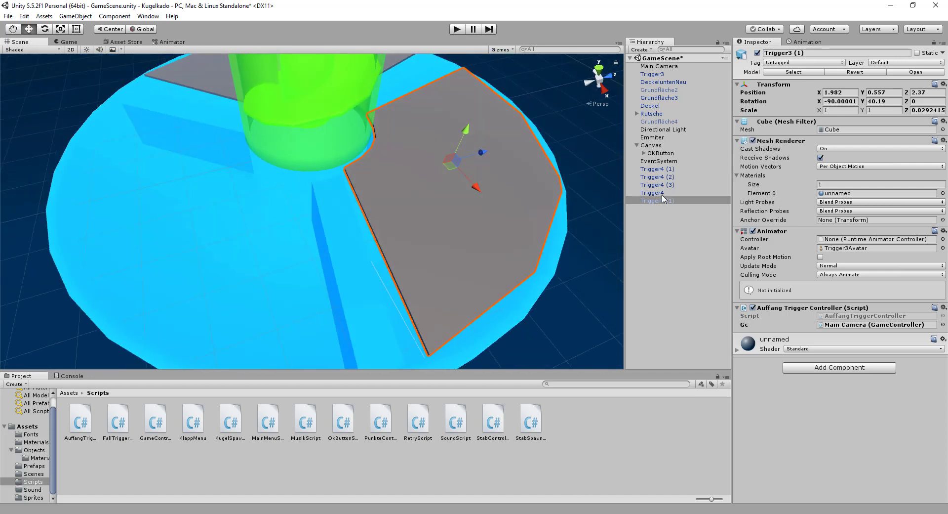
right_click(657, 204)
Duplicate Trigger3 (1) and add 120 to its Rotation Y, giving 160.19
click(683, 243)
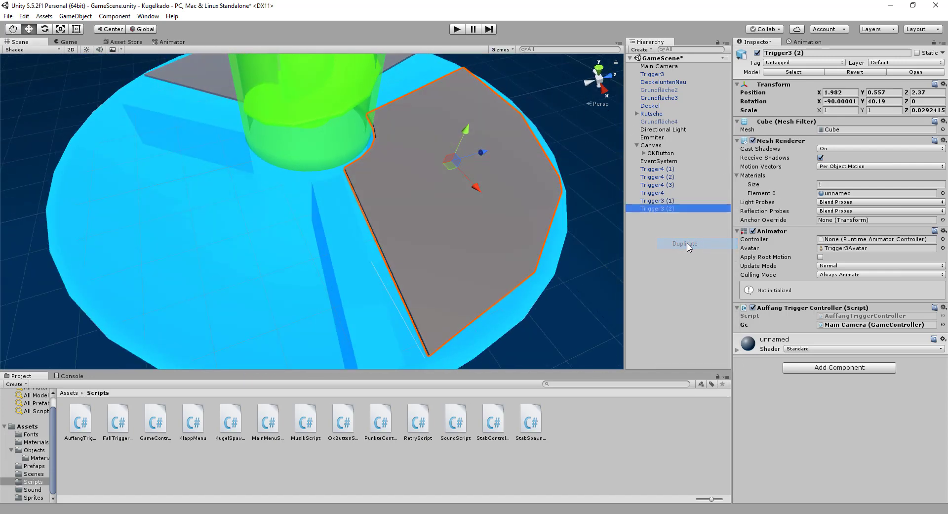
click(897, 102)
text(+)
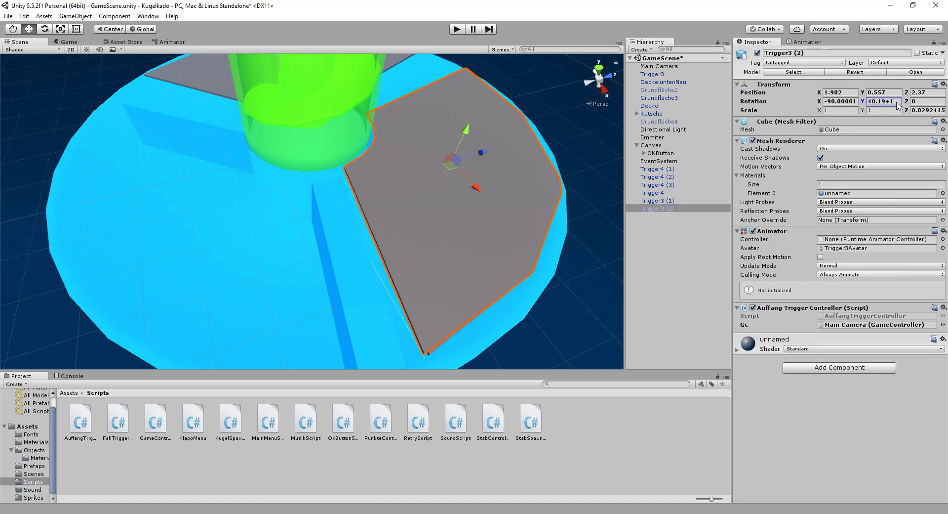
text(120)
key(Return)
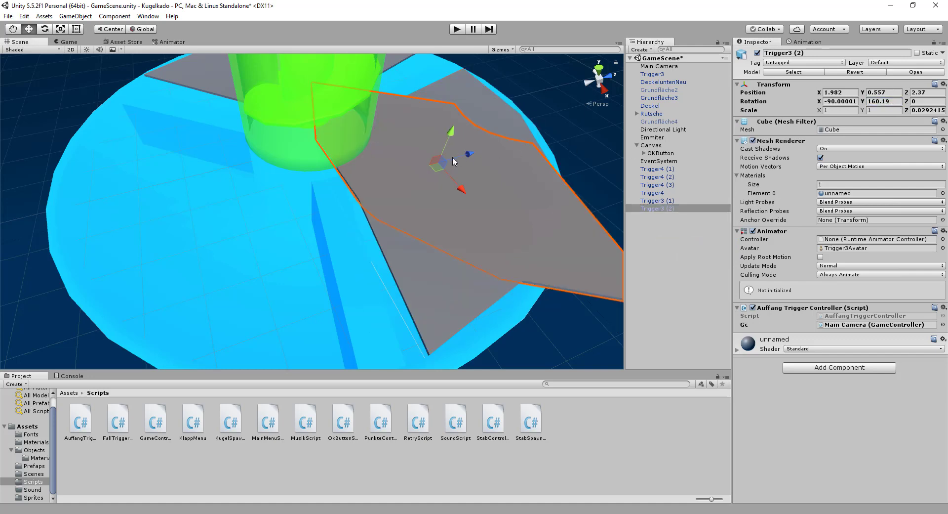
Slide Trigger3 (2) to X 1.018, Z -2.071 over the free third of the disc
drag(459, 153, 317, 207)
click(556, 217)
click(487, 142)
drag(469, 156, 244, 218)
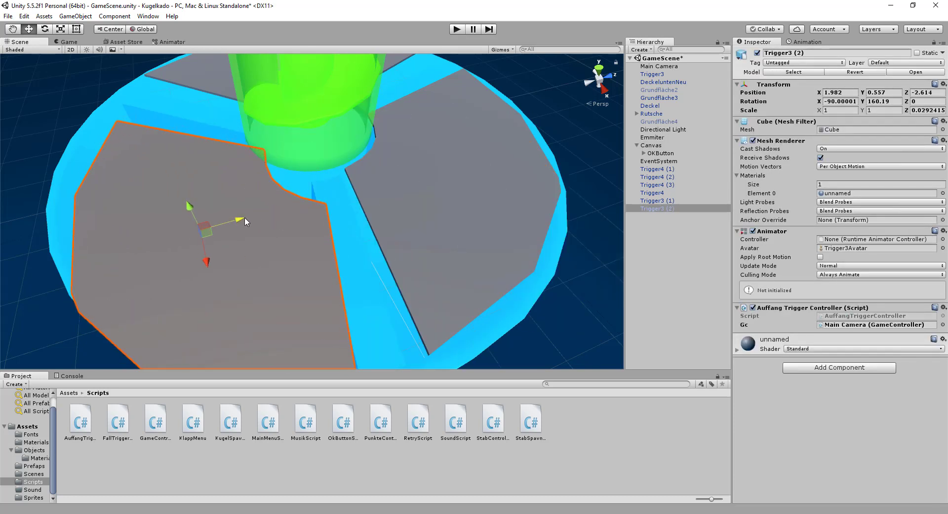
mouse_move(206, 263)
mouse_down()
mouse_move(213, 206)
mouse_move(408, 244)
mouse_move(391, 246)
mouse_move(447, 133)
mouse_move(453, 148)
mouse_up()
mouse_move(494, 185)
alt+mouse_down()
mouse_move(365, 203)
mouse_move(331, 223)
mouse_move(504, 228)
alt+mouse_up()
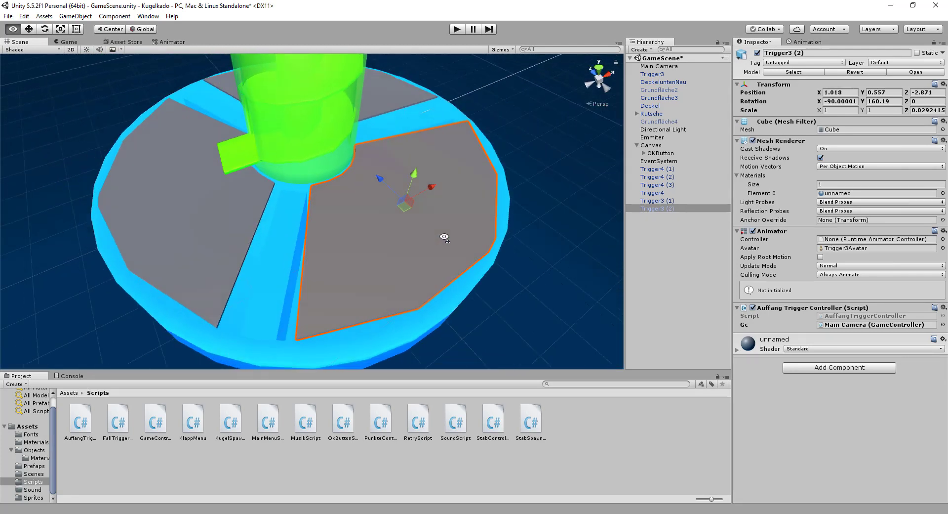
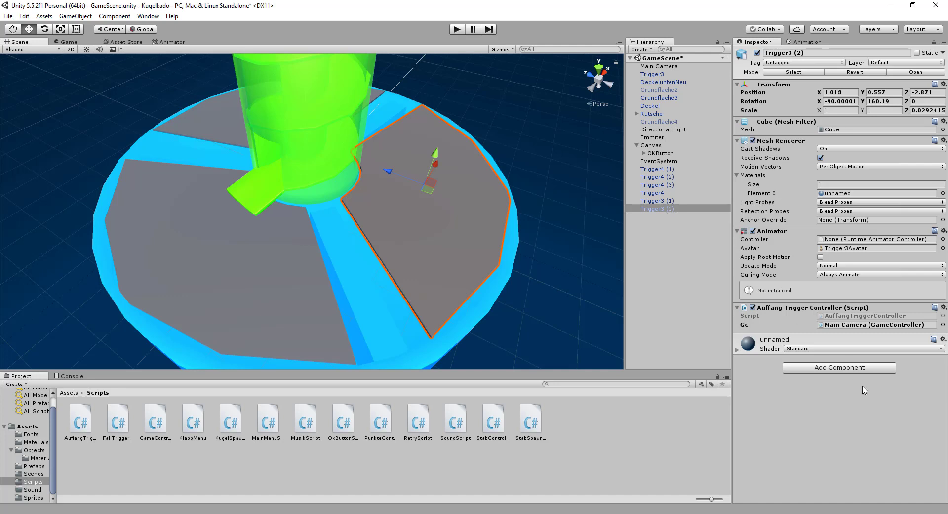
Give Trigger3 (2) a Mesh Collider with Convex and Is Trigger ticked
click(860, 370)
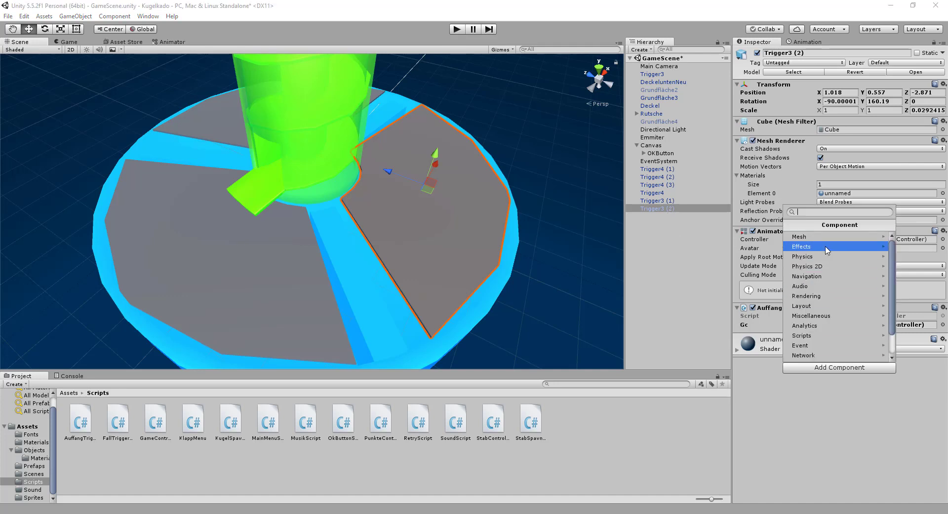
click(809, 237)
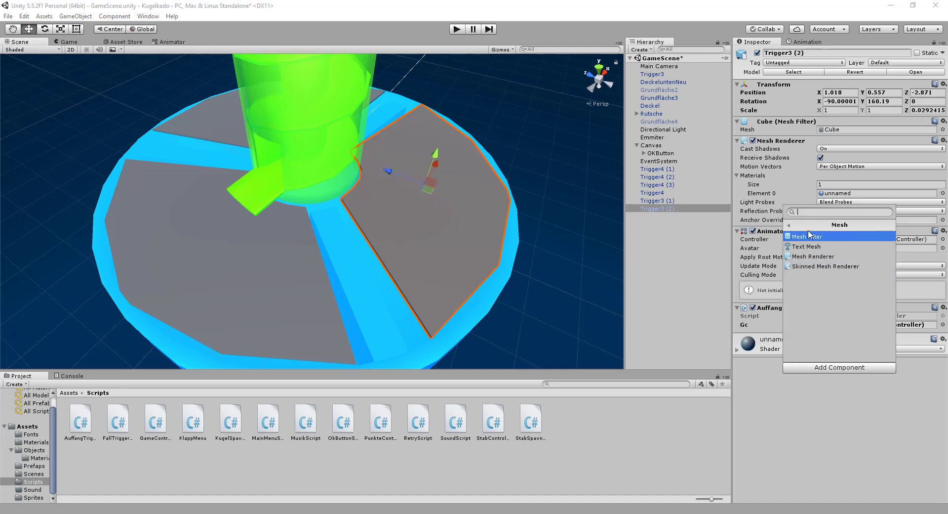
click(789, 225)
click(808, 256)
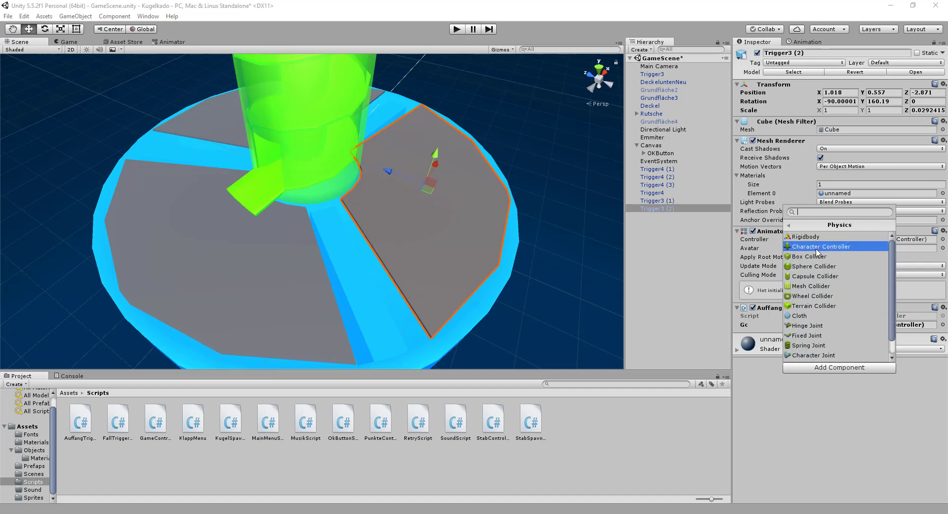
click(820, 288)
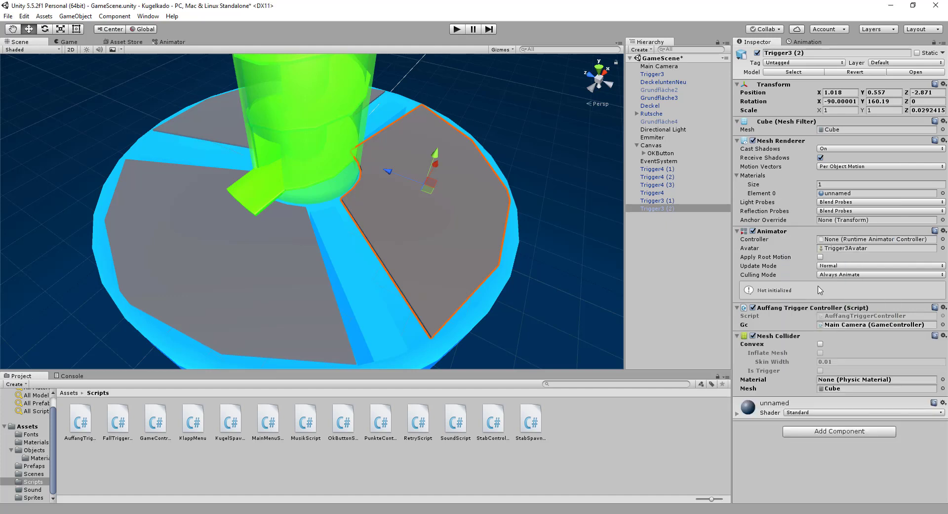
click(820, 344)
click(820, 352)
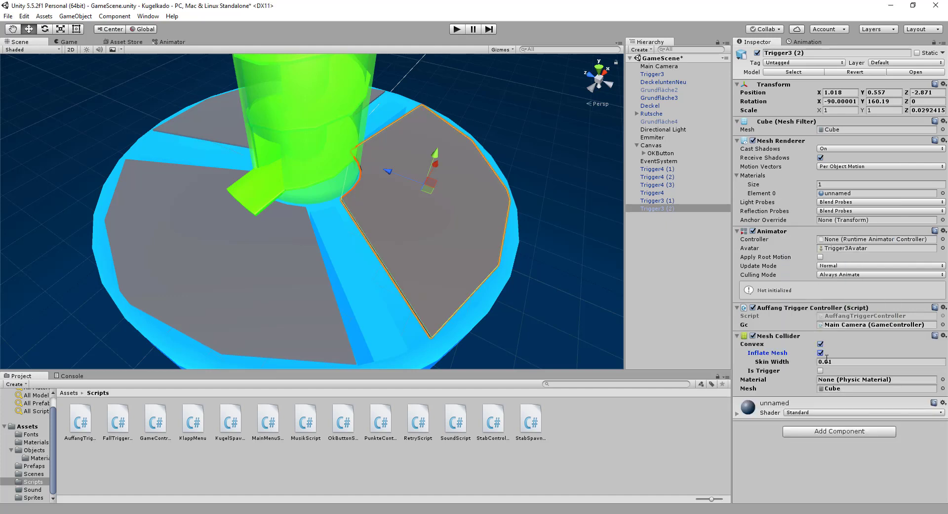
click(820, 352)
click(820, 371)
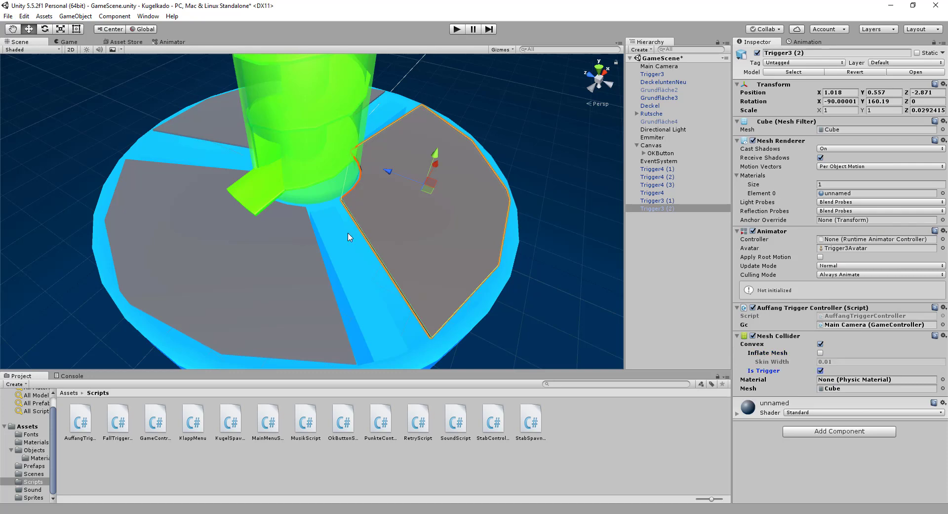
Add the same convex trigger Mesh Collider to the Trigger3 plate
click(277, 270)
click(847, 368)
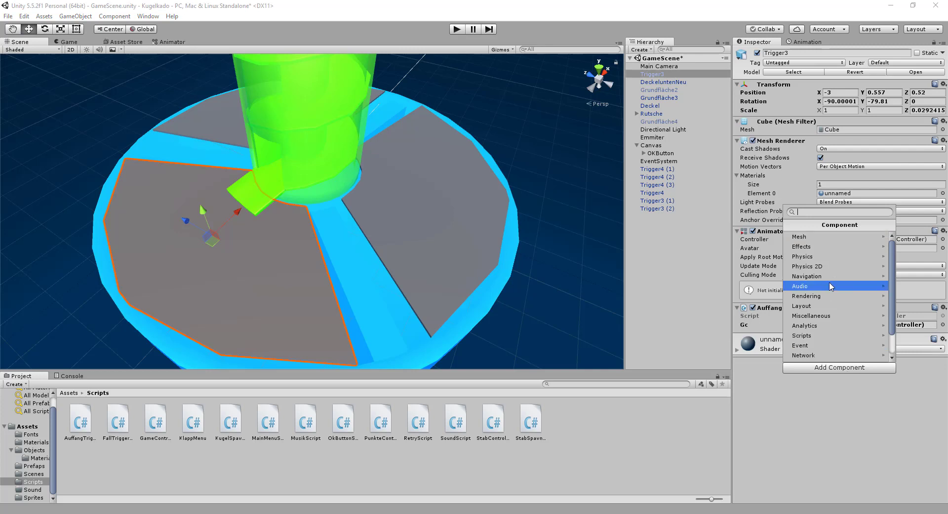
click(817, 256)
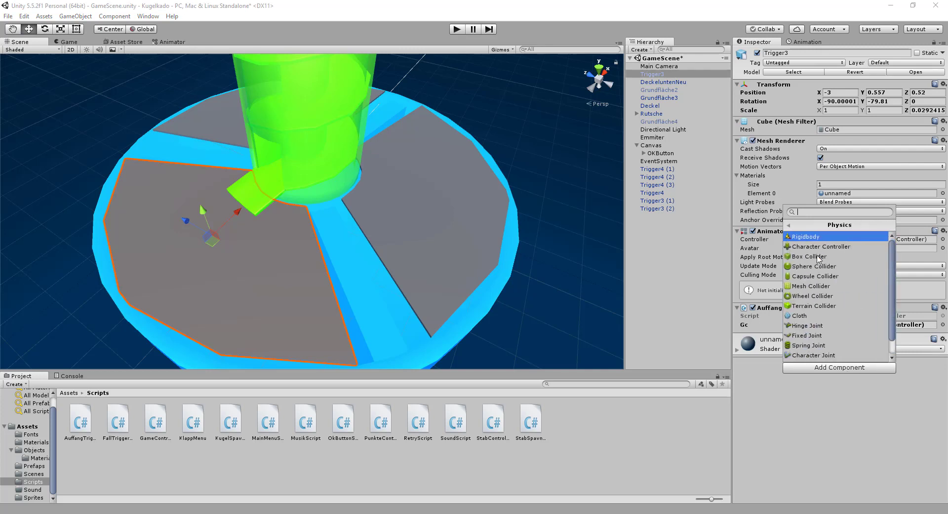
click(814, 286)
click(820, 344)
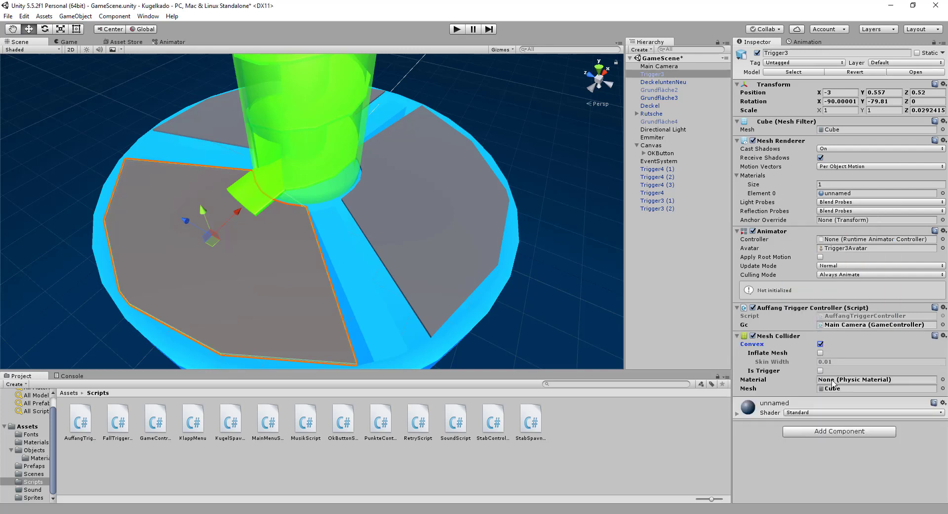
click(821, 370)
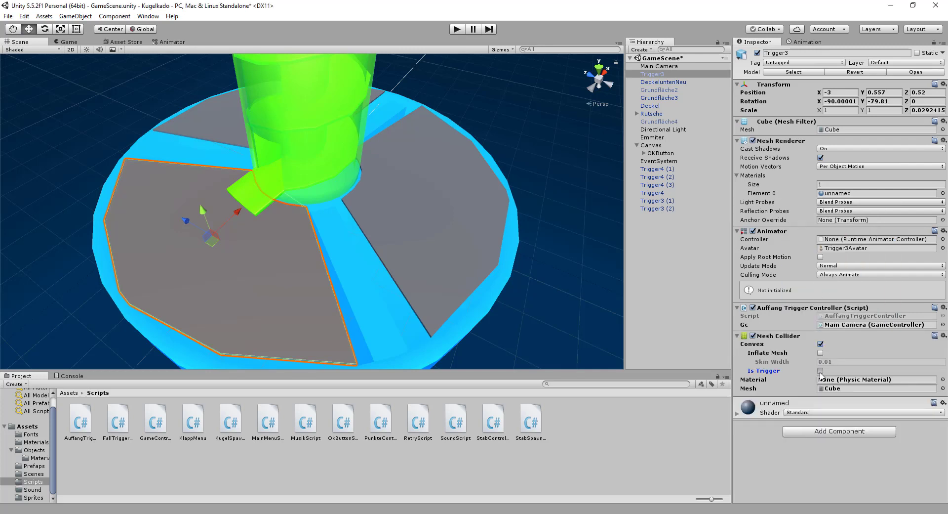
click(197, 124)
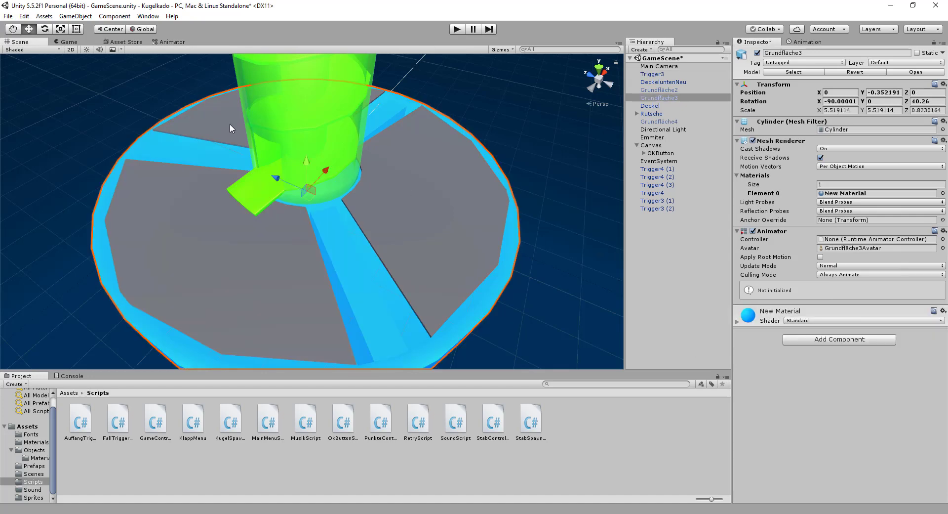
Give Trigger3 (1) a Mesh Collider with Convex and Is Trigger ticked
mouse_move(229, 123)
right_down()
mouse_move(364, 133)
mouse_move(490, 182)
right_up()
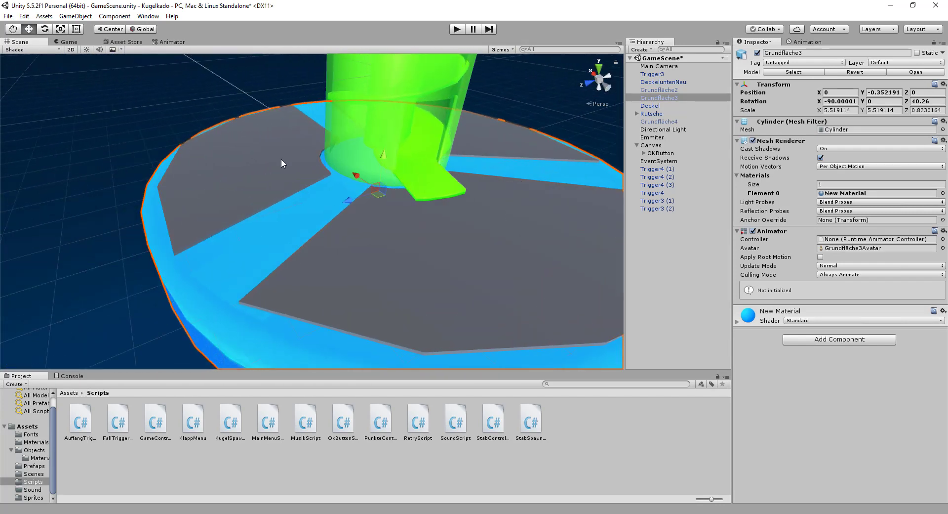
click(281, 163)
click(295, 127)
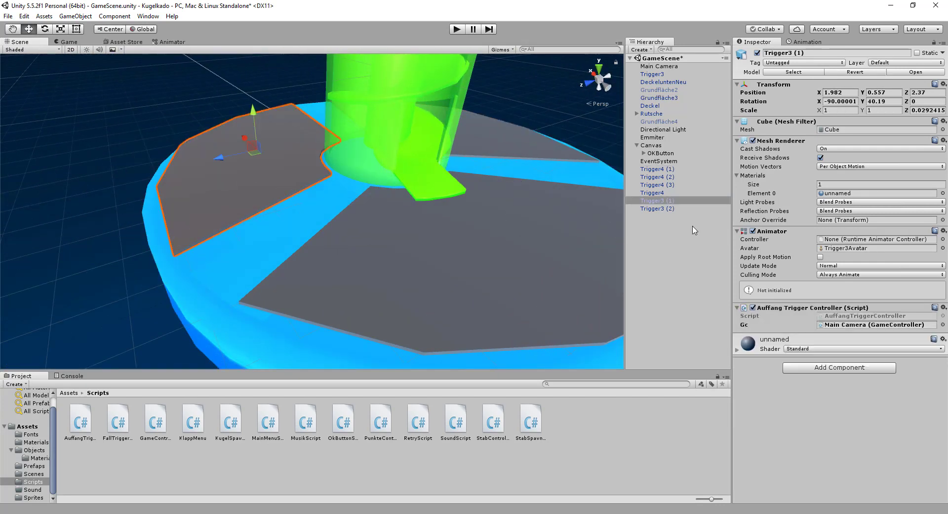
click(823, 367)
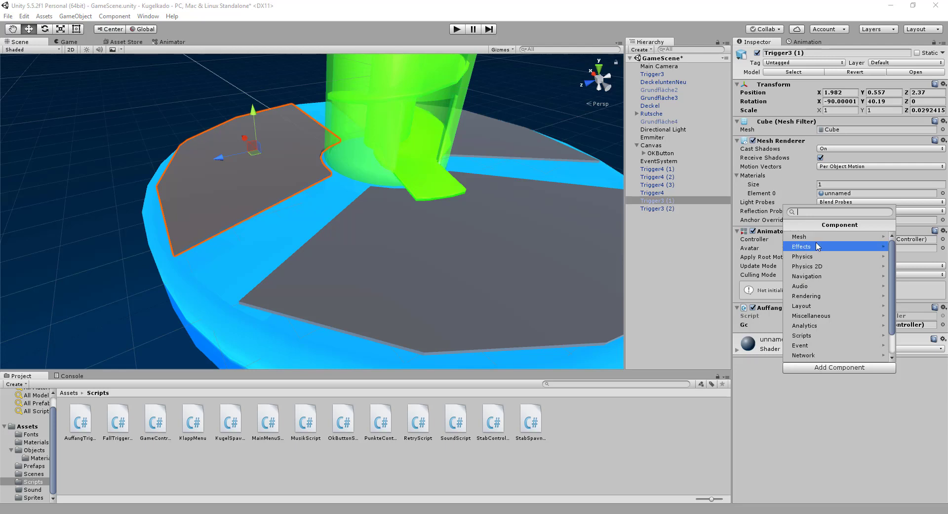
click(817, 257)
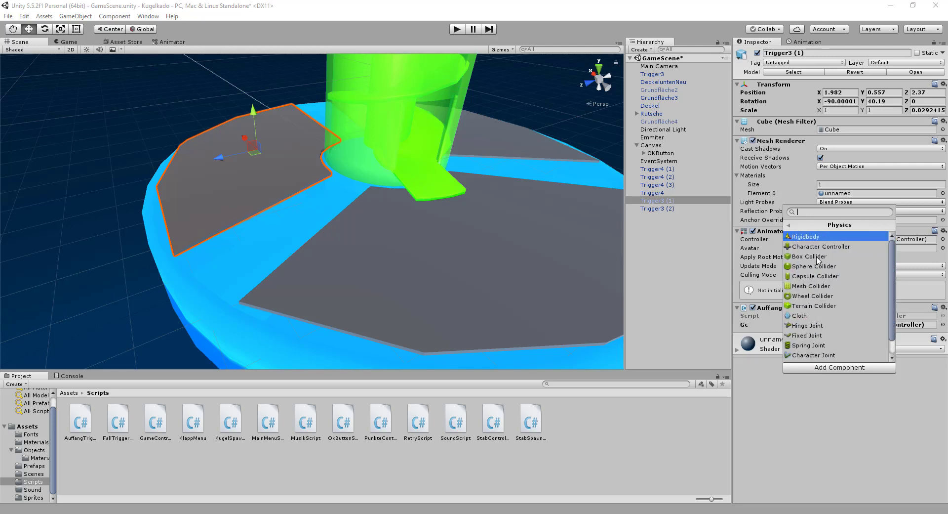
click(818, 286)
click(820, 344)
click(820, 371)
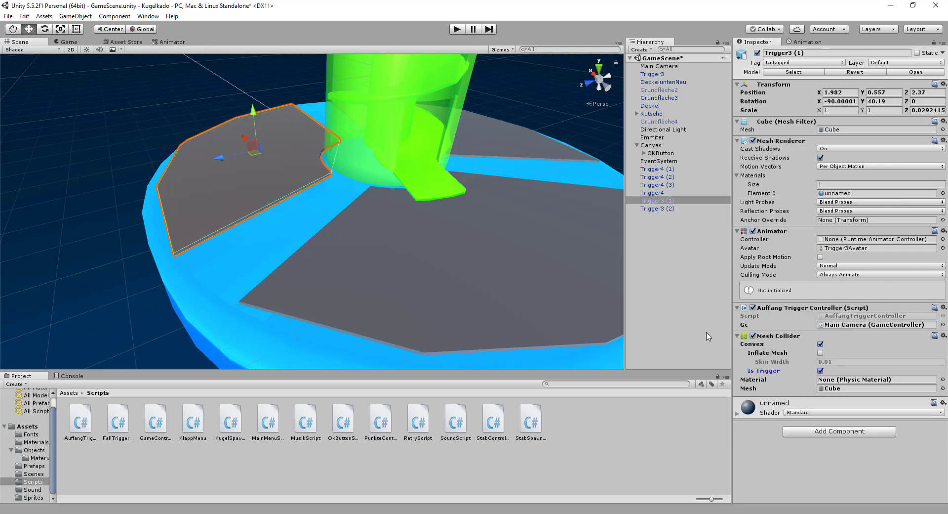
Move Trigger3 to the bottom of the Hierarchy
alt+drag(394, 237, 369, 248)
scroll(370, 247, up, 5)
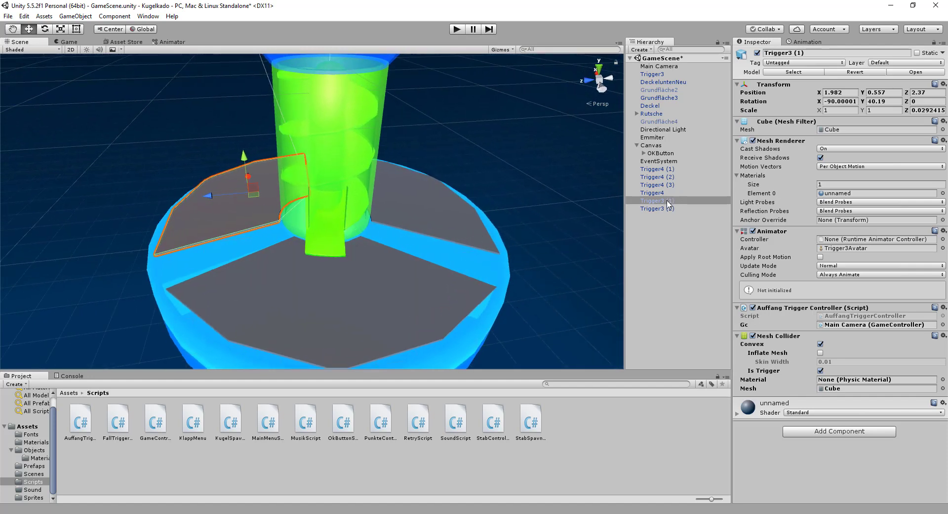
drag(661, 74, 662, 219)
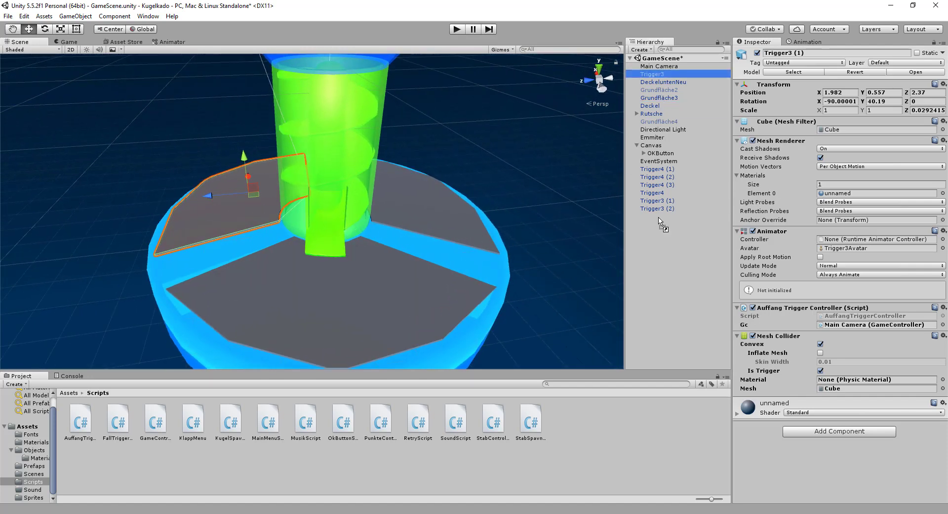
alt+drag(484, 217, 587, 236)
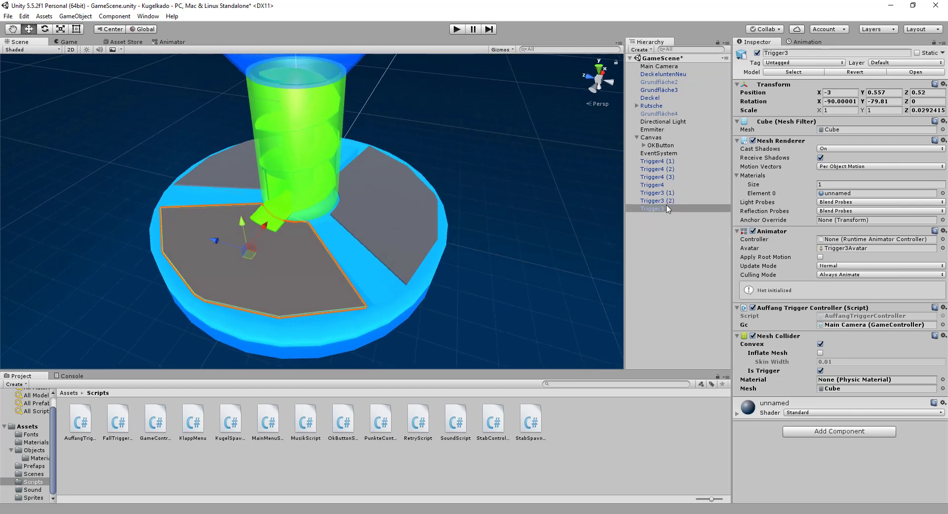
Deactivate Grundfläche3 to hide its blue base disc
click(667, 89)
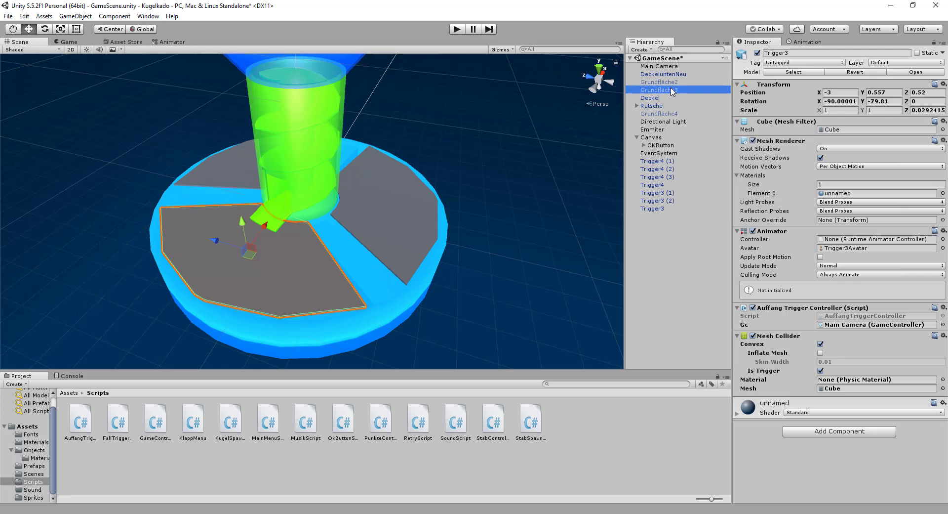
click(757, 53)
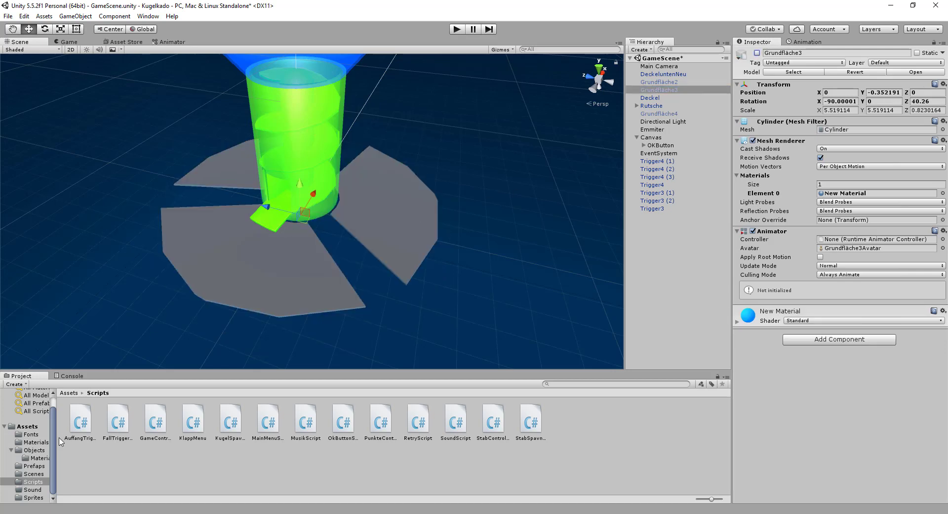
click(35, 442)
Apply the EmptyTrigger material to each of the three grey trigger plates
drag(80, 419, 259, 267)
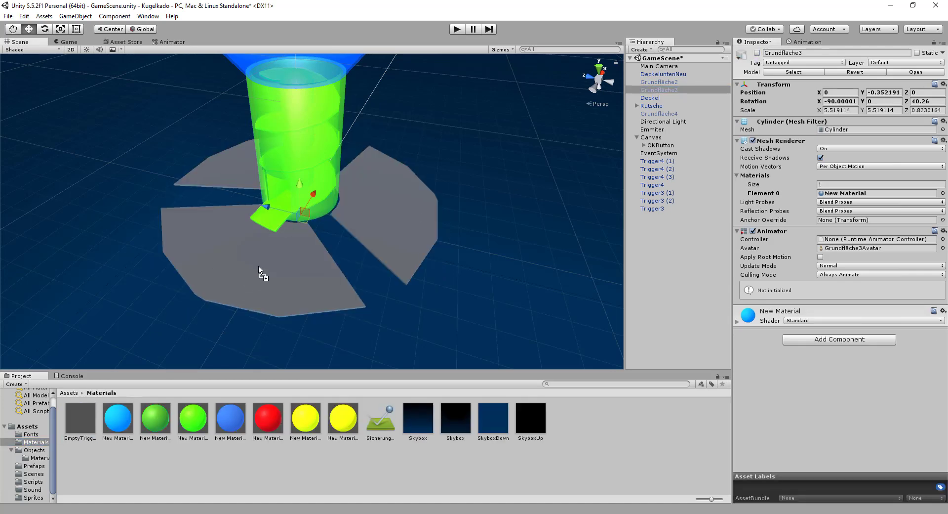
drag(369, 235, 327, 261)
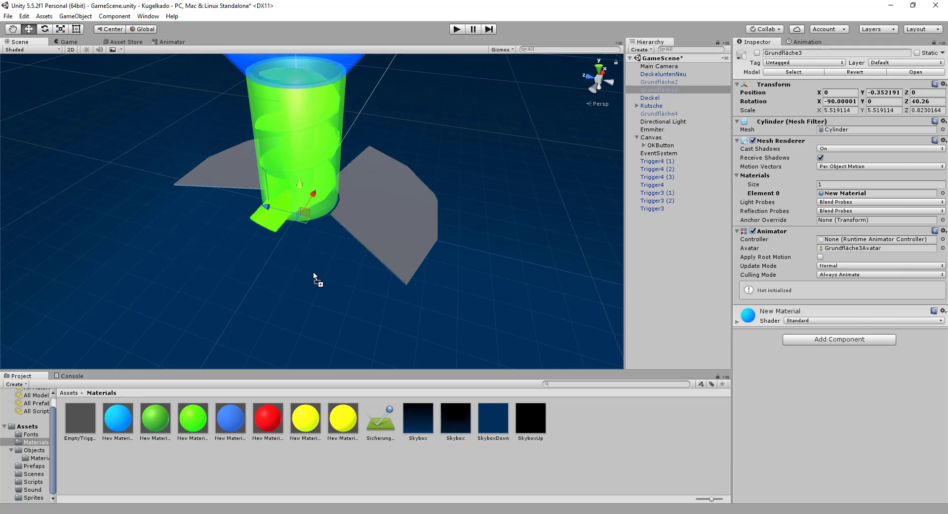
drag(363, 193, 348, 172)
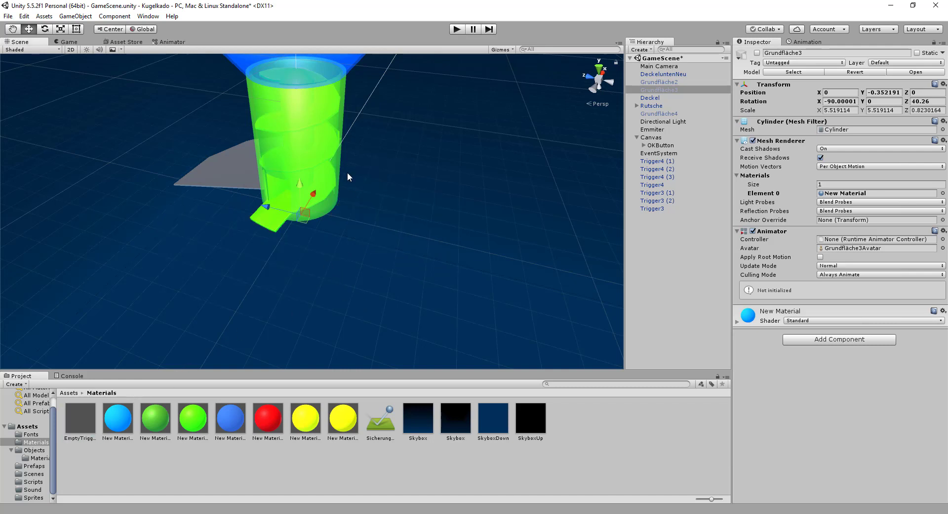
drag(83, 427, 177, 198)
drag(236, 164, 382, 225)
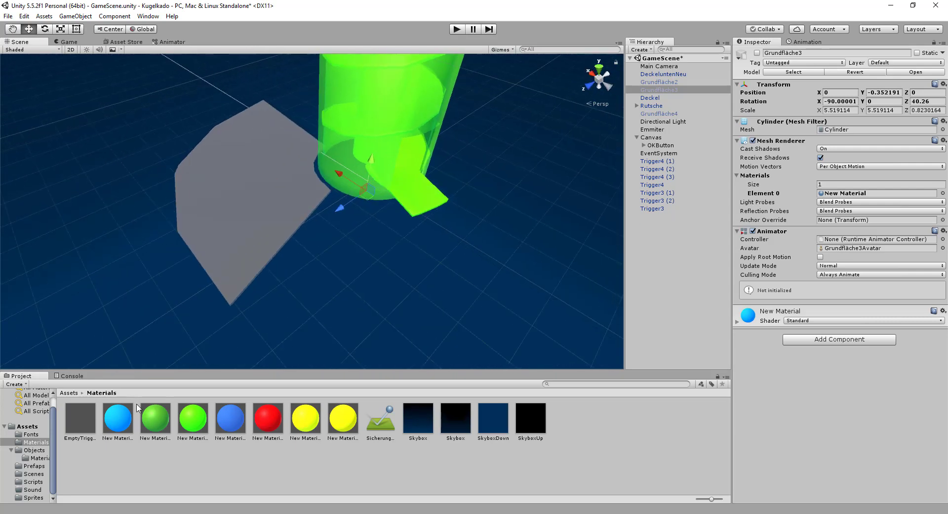
mouse_move(80, 417)
mouse_down()
mouse_move(277, 135)
mouse_move(332, 255)
mouse_up()
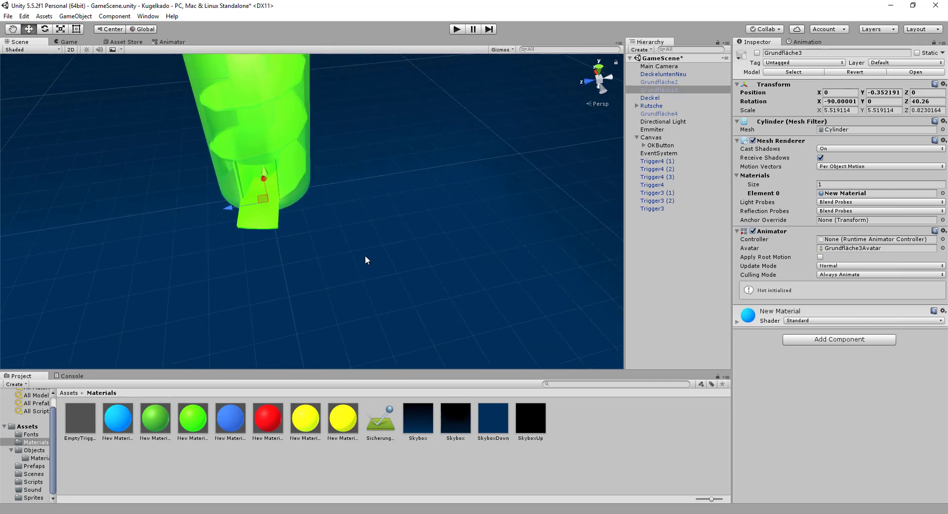
Frame the tower and reactivate Grundfläche2 so its blue disc shows
key(f)
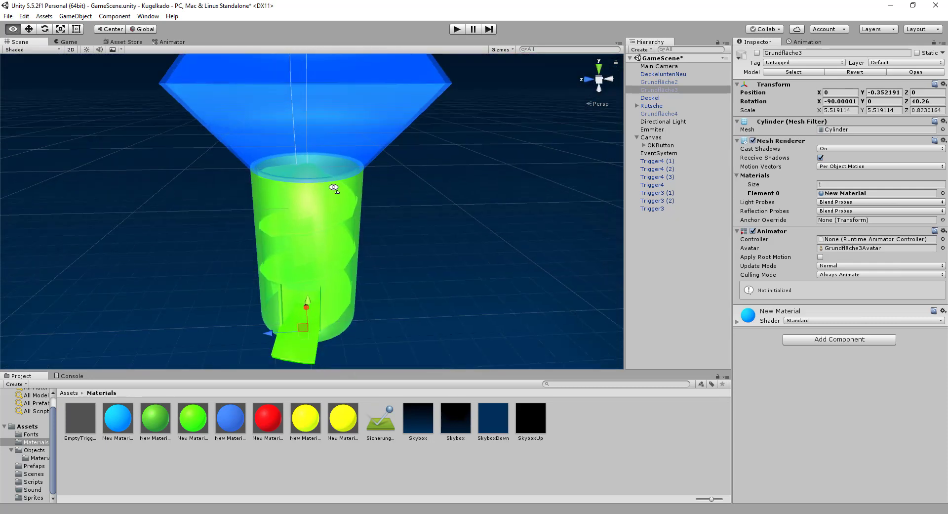
click(659, 81)
click(757, 53)
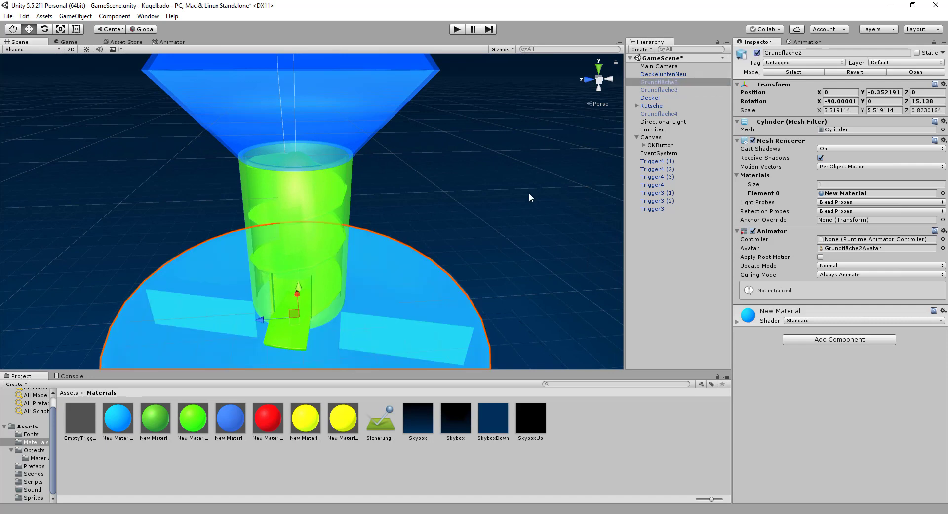
mouse_move(325, 277)
alt+mouse_down()
mouse_move(309, 318)
mouse_move(200, 339)
alt+mouse_up()
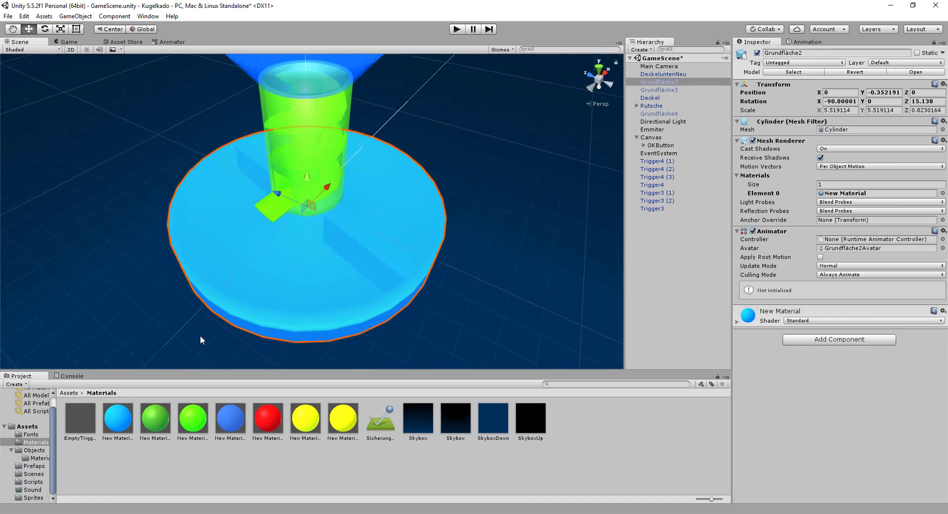
Drag the Trigger2 model from the Objects folder into the scene and check Trigger3 (2)'s Y rotation
click(33, 450)
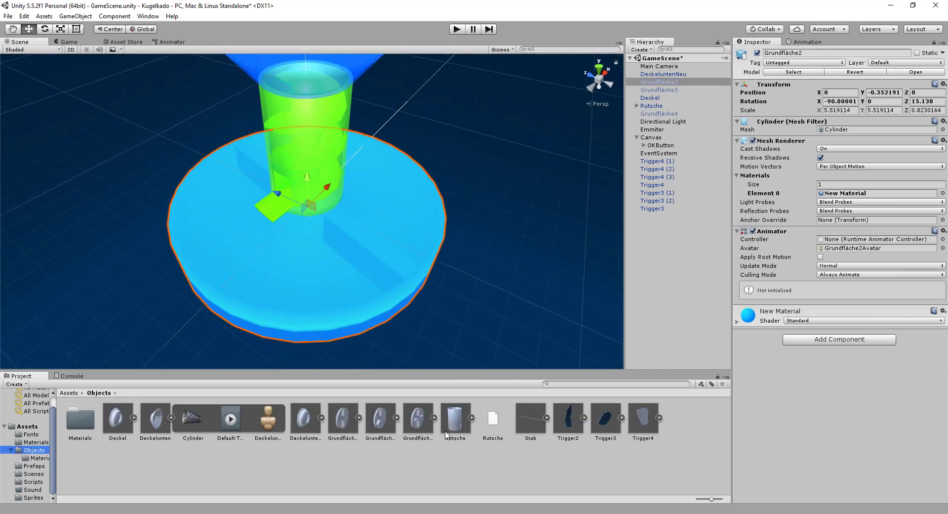
mouse_move(579, 423)
mouse_down()
mouse_move(348, 215)
mouse_move(250, 223)
mouse_up()
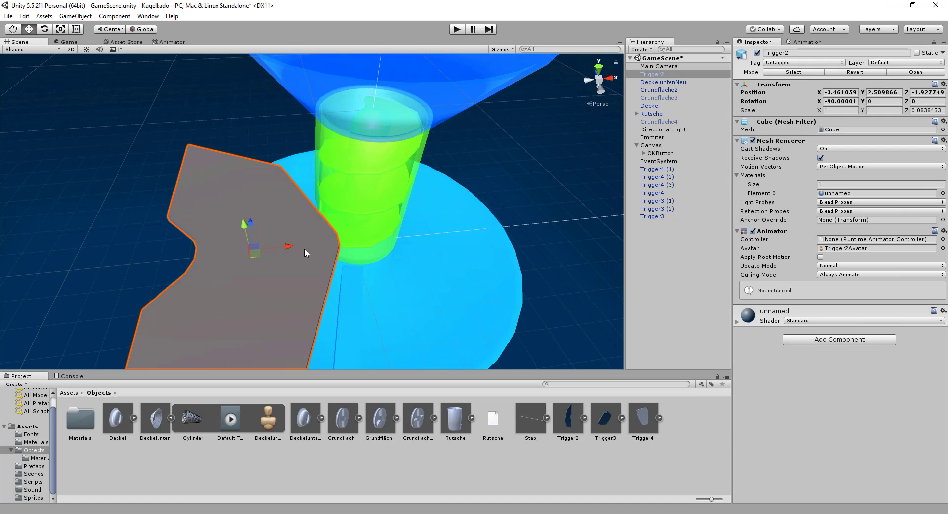
click(500, 302)
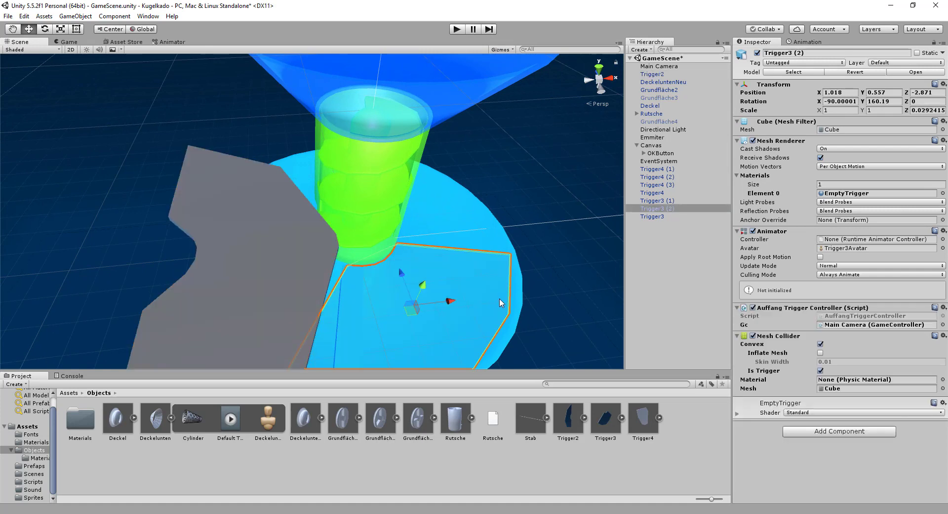
click(900, 102)
click(673, 91)
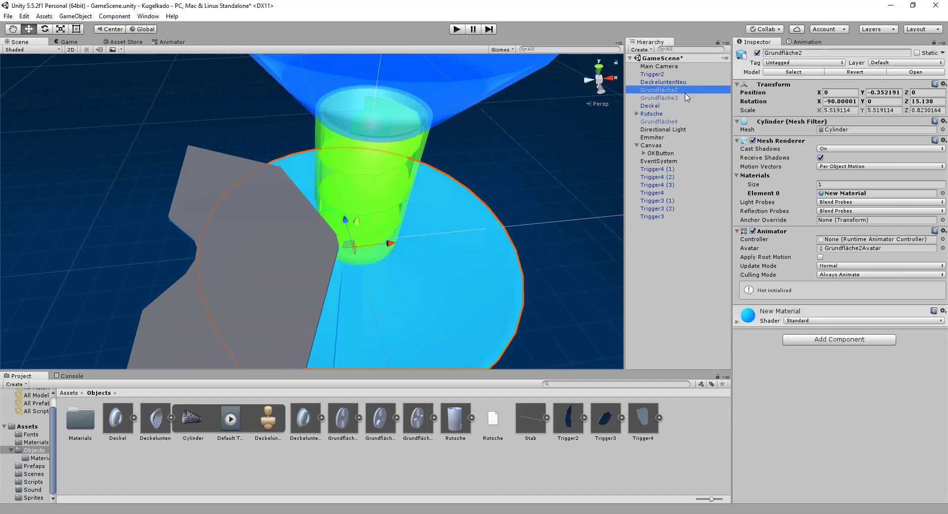
mouse_move(389, 215)
alt+mouse_down()
mouse_move(382, 285)
mouse_move(367, 265)
mouse_move(320, 257)
mouse_move(408, 257)
alt+mouse_up()
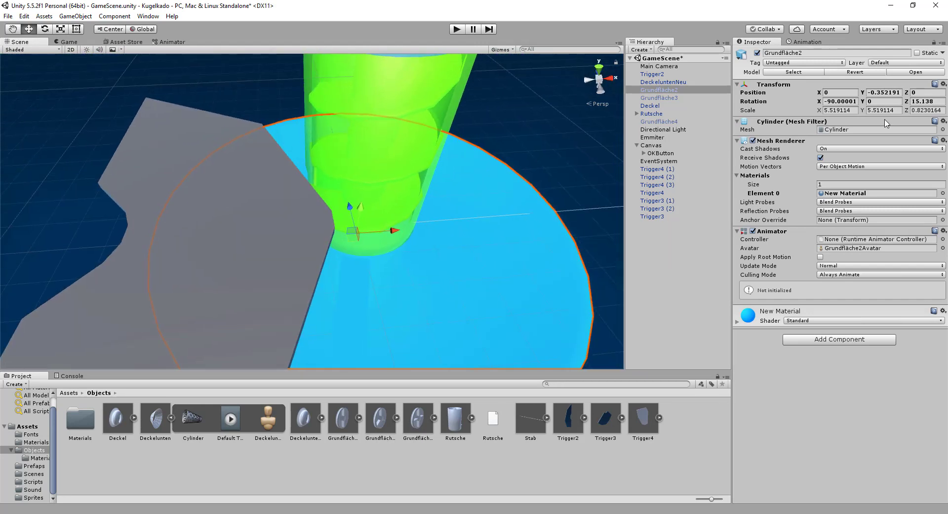
Try zeroing Grundfläche2's Z rotation, undo it, and compare the Trigger4 plates' values
click(936, 100)
text(0)
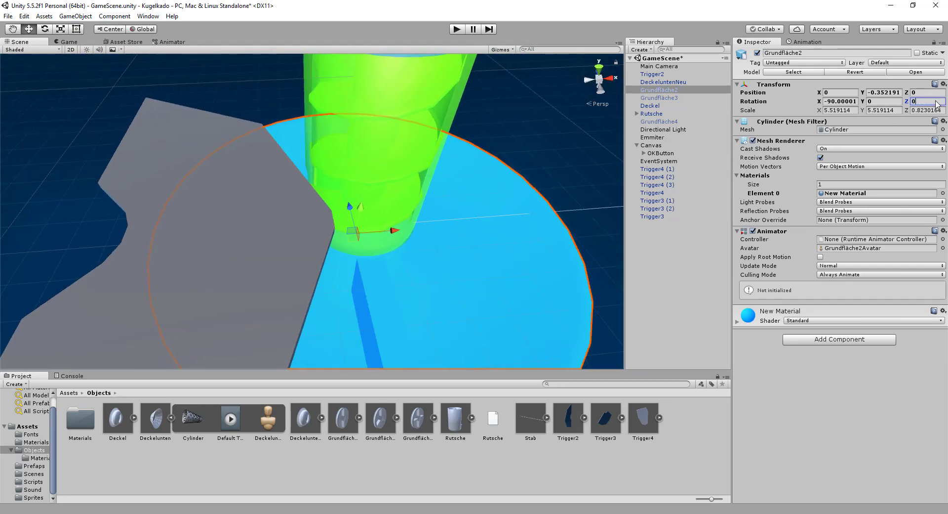
click(147, 179)
mouse_move(245, 227)
alt+mouse_down()
mouse_move(727, 244)
mouse_move(311, 282)
mouse_move(601, 266)
alt+mouse_up()
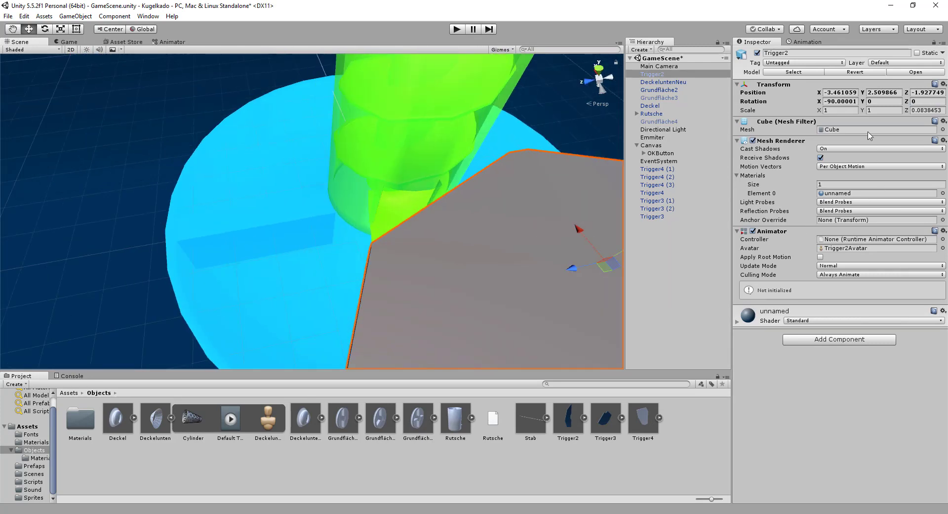
key(ctrl+z)
key(ctrl+z)
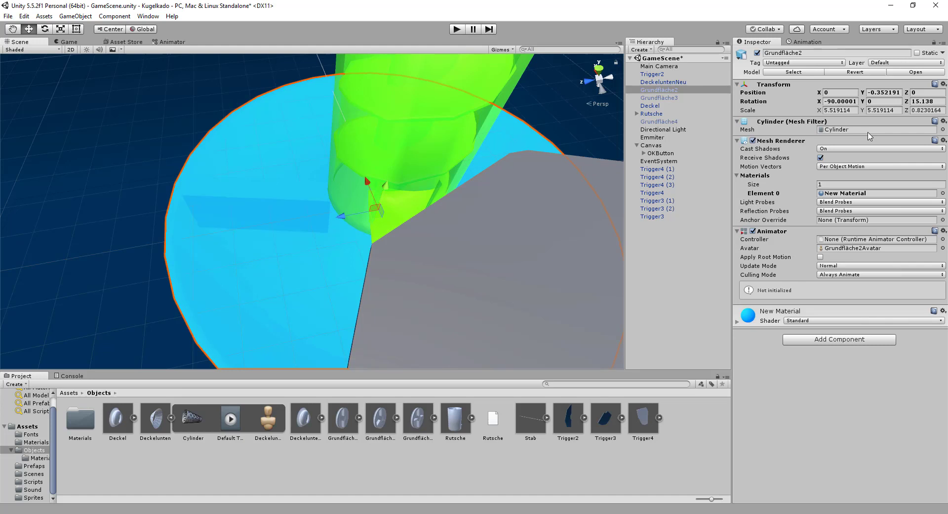
click(619, 182)
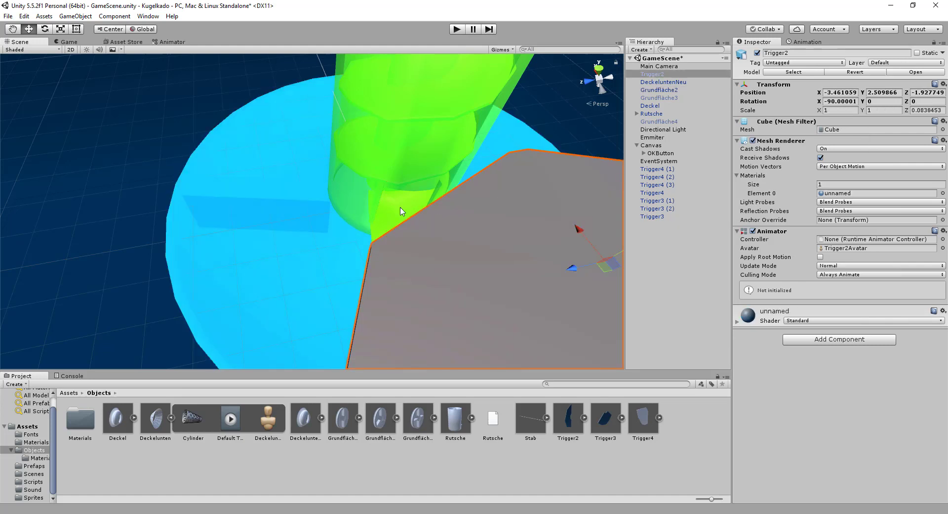
click(241, 240)
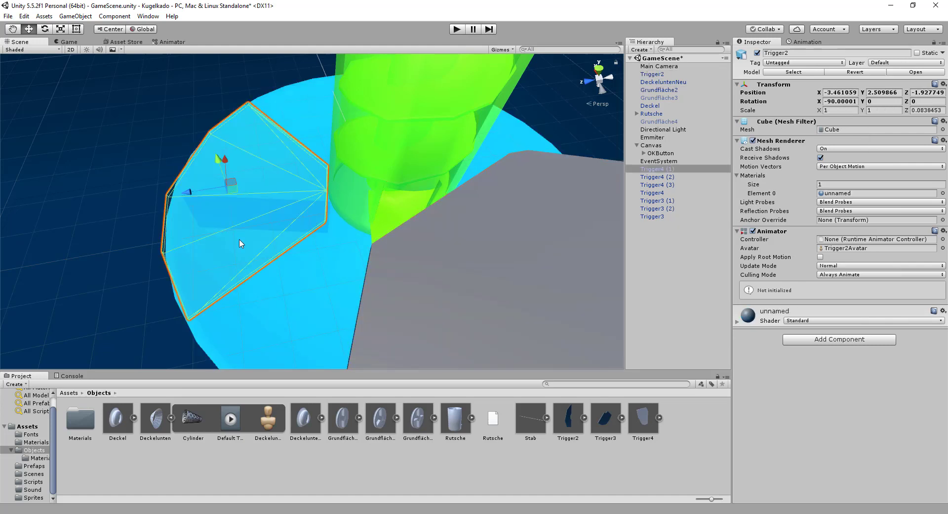
click(319, 263)
Set Trigger2's Y rotation to 15.138, matching Grundfläche2's Z rotation
click(672, 91)
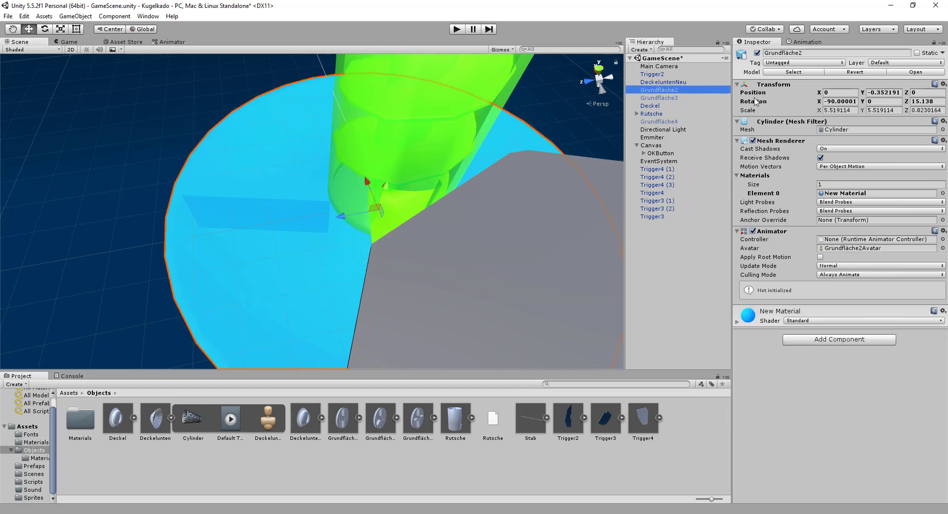
click(931, 101)
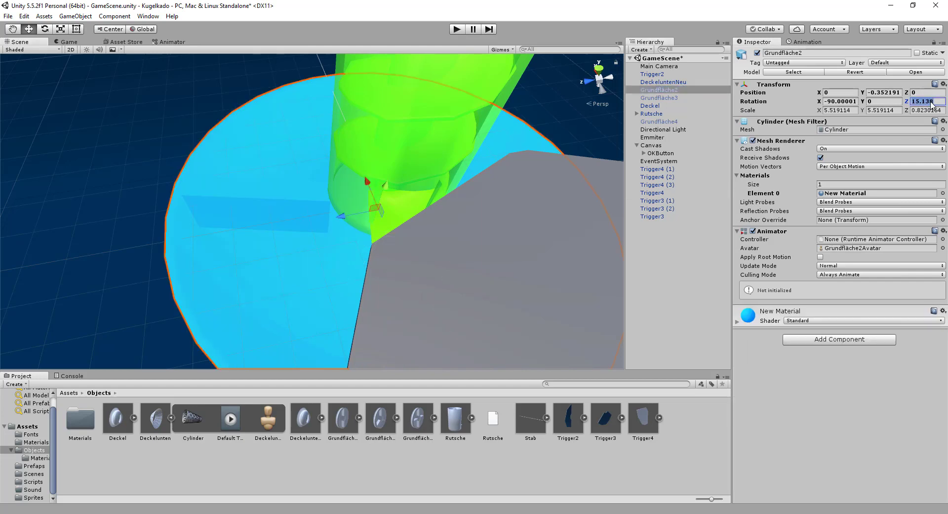
click(616, 183)
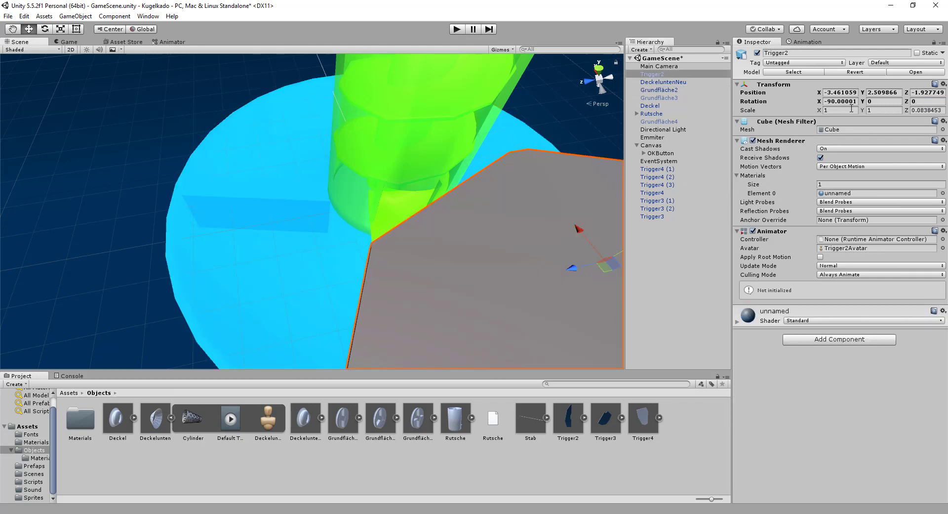
click(883, 102)
text(15.138)
mouse_move(491, 232)
alt+mouse_down()
mouse_move(195, 248)
mouse_move(288, 222)
mouse_move(468, 223)
mouse_move(511, 233)
mouse_move(302, 281)
mouse_move(318, 275)
mouse_move(339, 324)
mouse_move(212, 314)
mouse_move(458, 275)
mouse_move(302, 155)
mouse_move(265, 255)
mouse_move(248, 254)
mouse_move(242, 284)
mouse_move(95, 229)
mouse_move(250, 197)
mouse_move(296, 169)
alt+mouse_up()
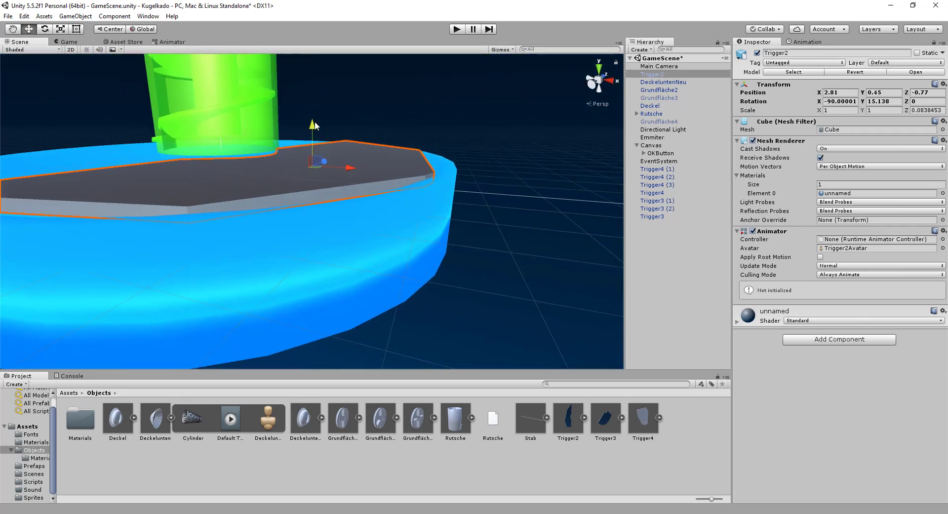
Raise Trigger2 to Y 0.587 and frame it in the view
drag(315, 126, 324, 119)
mouse_move(300, 164)
alt+mouse_down()
mouse_move(257, 149)
mouse_move(291, 167)
mouse_move(344, 275)
mouse_move(338, 293)
mouse_move(286, 152)
mouse_move(366, 194)
alt+mouse_up()
click(60, 31)
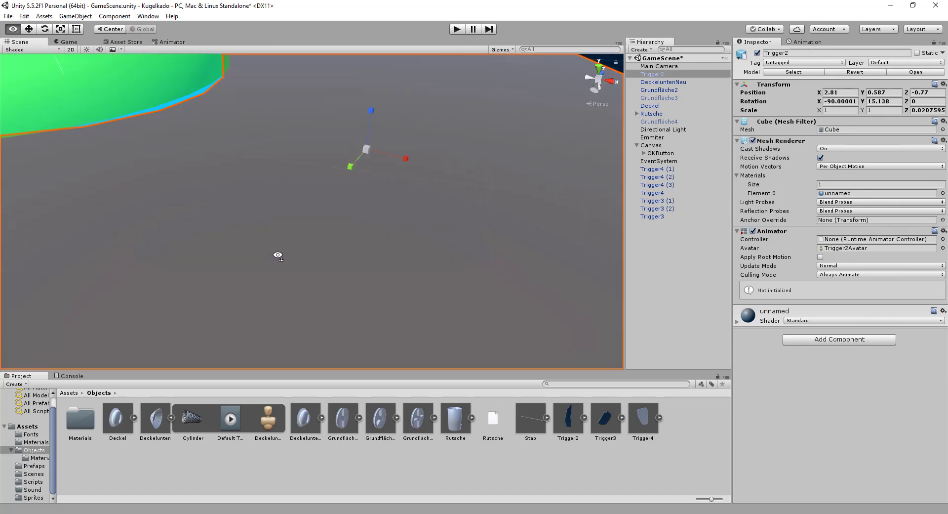
key(f)
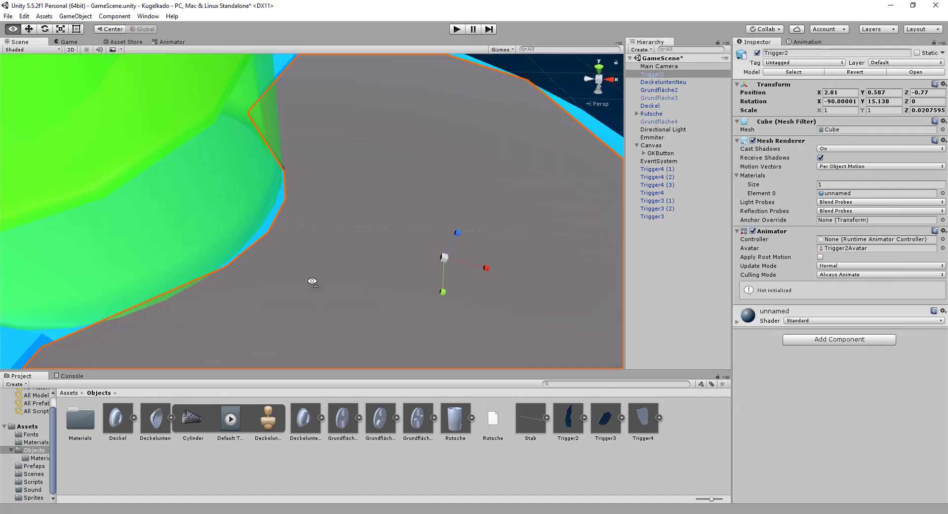
key(r)
Slide Trigger2 along X to 2.906 with the Move tool
click(28, 29)
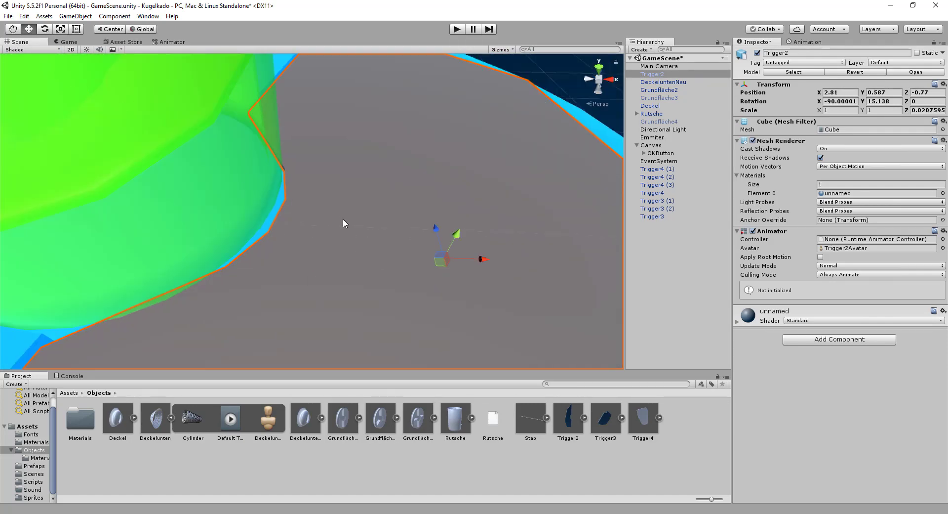
drag(478, 259, 484, 258)
right_drag(390, 217, 426, 96)
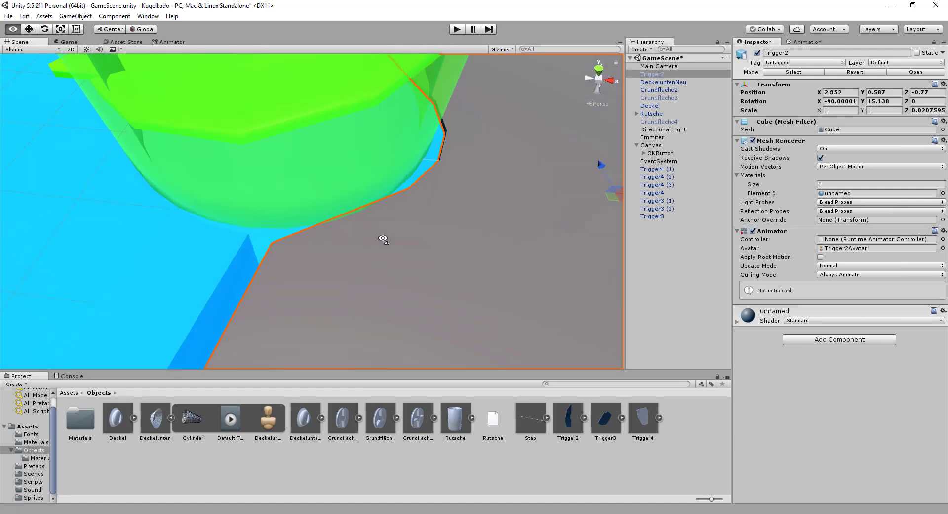
drag(425, 92, 437, 92)
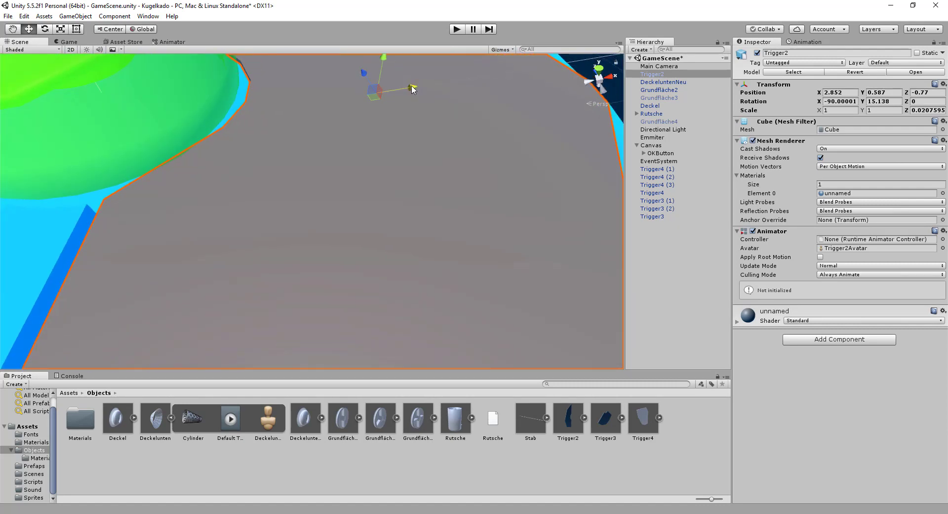
mouse_move(437, 92)
right_down()
mouse_move(171, 69)
mouse_move(183, 156)
mouse_move(271, 163)
mouse_move(254, 87)
mouse_move(386, 64)
mouse_move(435, 126)
right_up()
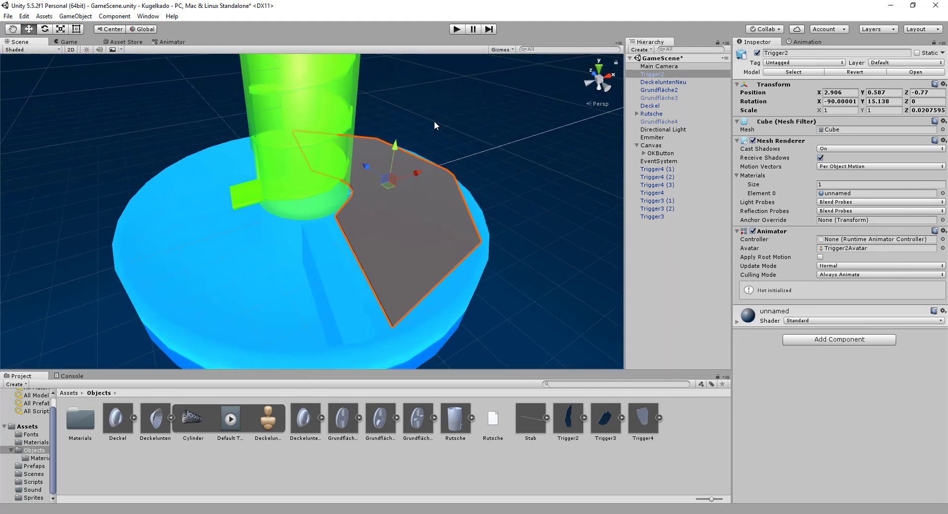
Duplicate Trigger2 as Trigger2 (1) and add 180 to its Y rotation (195.138)
right_click(656, 76)
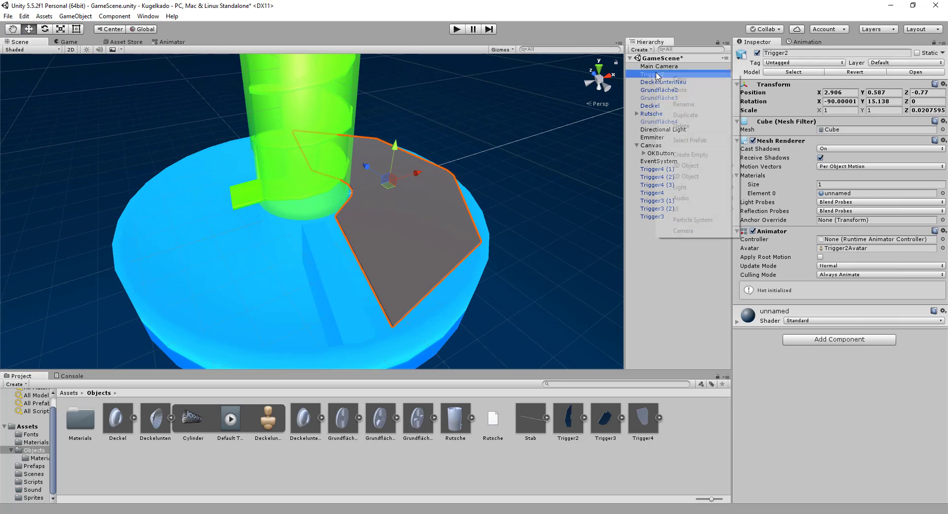
click(681, 116)
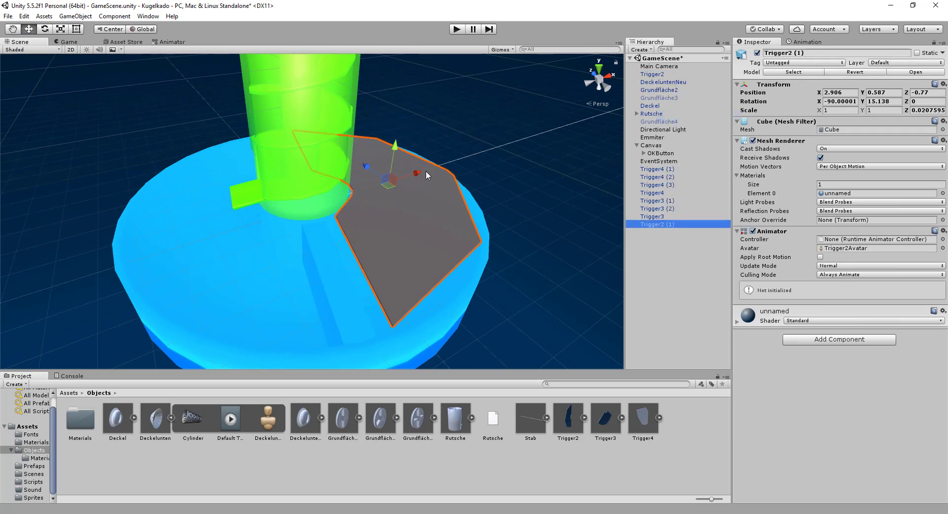
click(896, 99)
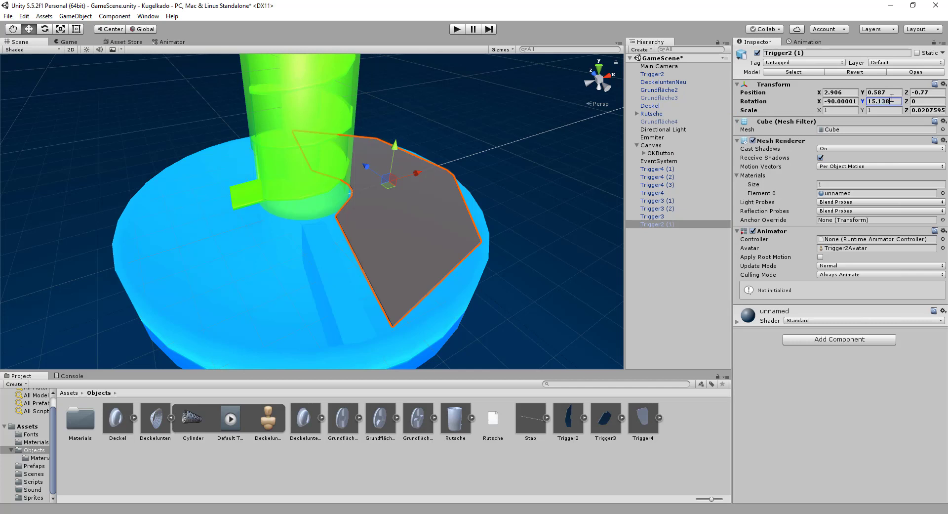
text(+180)
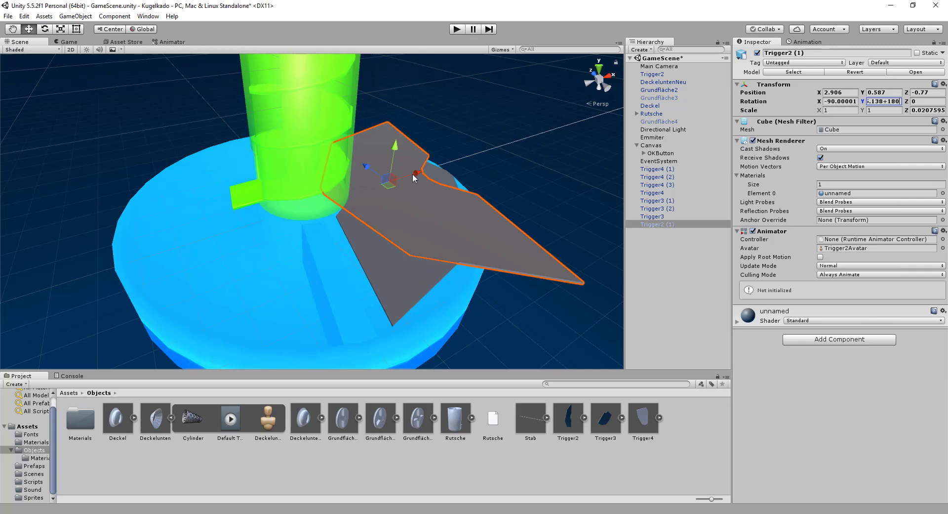
Move Trigger2 (1) to the disc's opposite side at X -3.01, Z 0.79, height 0.587
drag(414, 177, 272, 211)
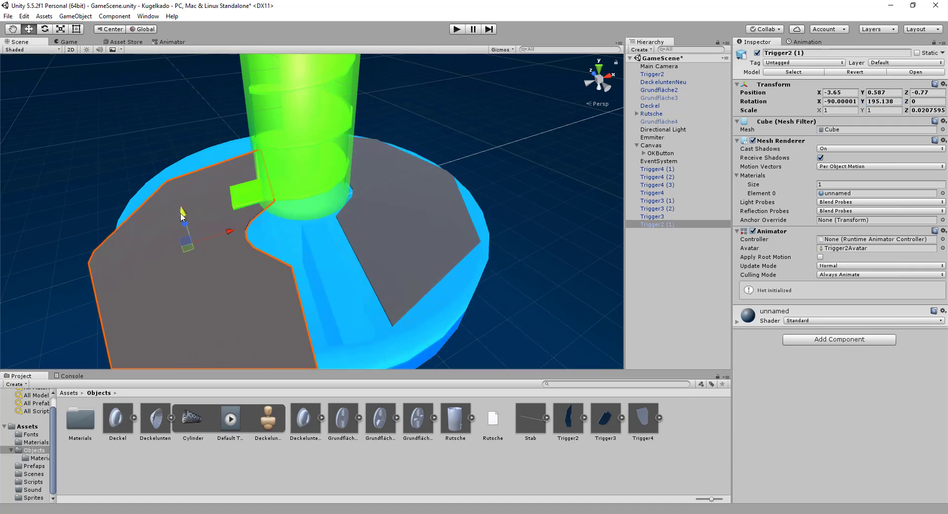
drag(183, 213, 183, 203)
key(ctrl+z)
mouse_move(176, 265)
alt+mouse_down()
mouse_move(332, 262)
mouse_move(235, 257)
alt+mouse_up()
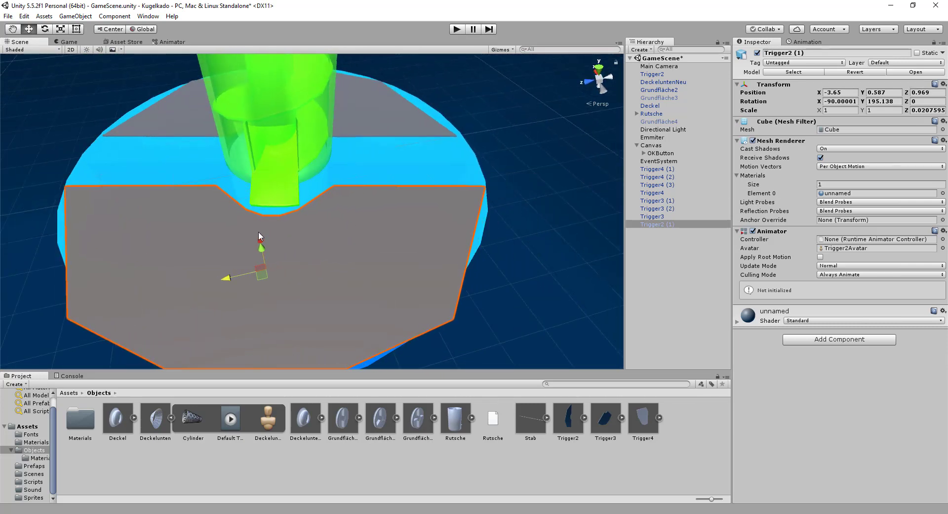
key(ctrl+z)
key(ctrl+z)
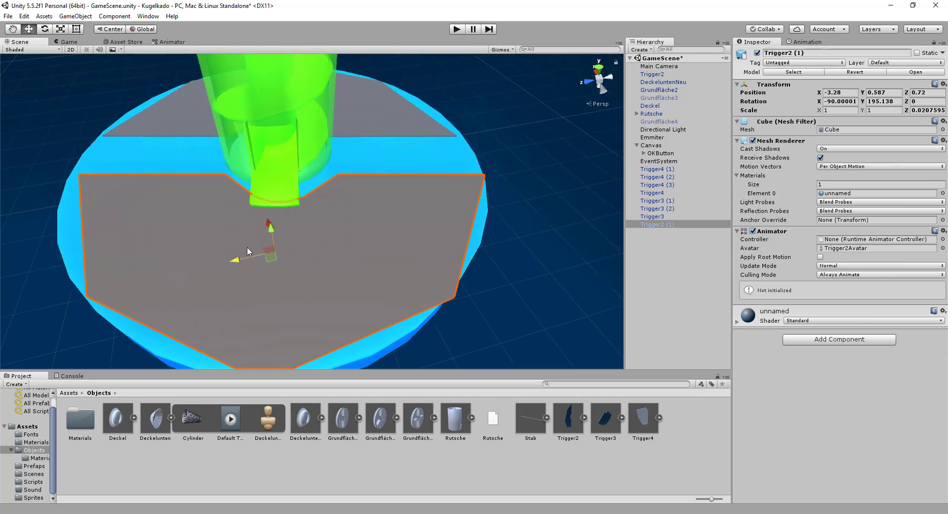
drag(270, 226, 266, 219)
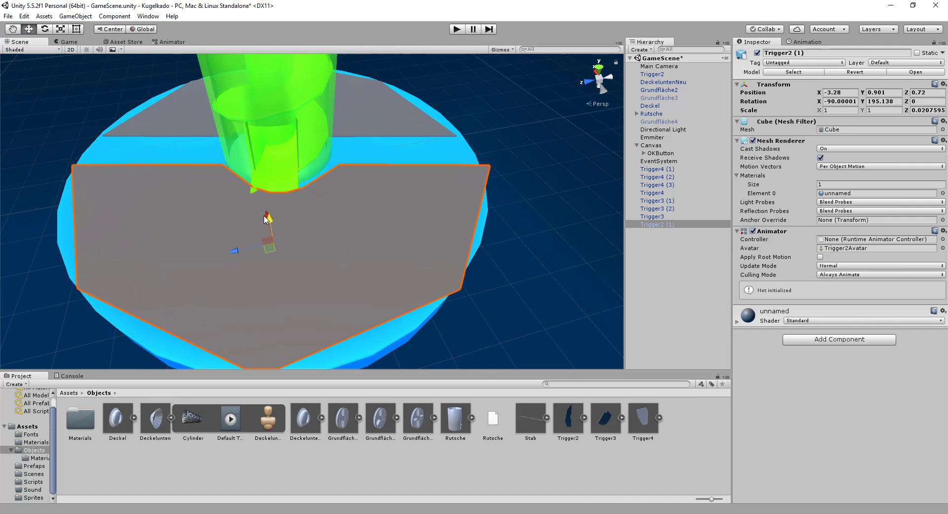
key(ctrl+z)
alt+drag(326, 239, 415, 202)
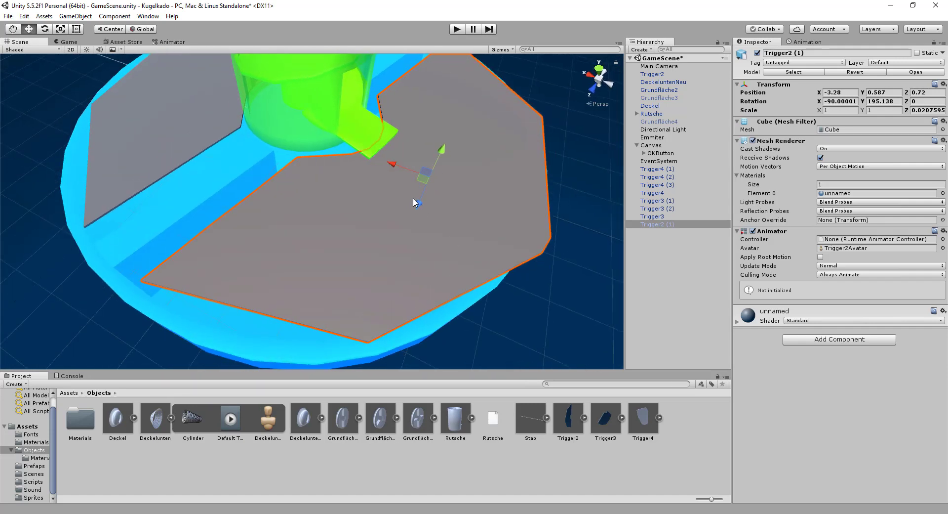
mouse_move(395, 168)
mouse_down()
mouse_move(401, 202)
mouse_move(146, 165)
mouse_move(262, 128)
mouse_move(439, 232)
mouse_move(448, 118)
mouse_up()
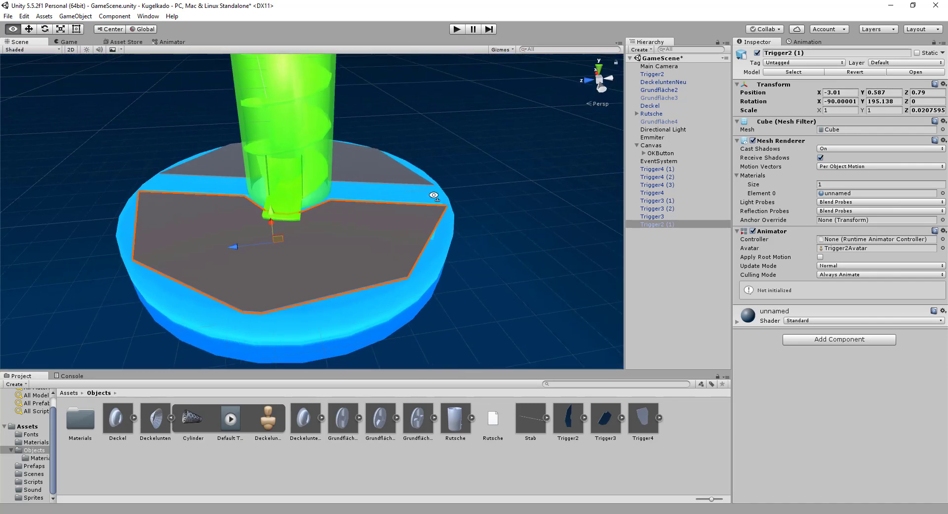
Give Trigger2 (1) a Mesh Collider with Convex and Is Trigger ticked
alt+drag(448, 117, 637, 288)
click(834, 344)
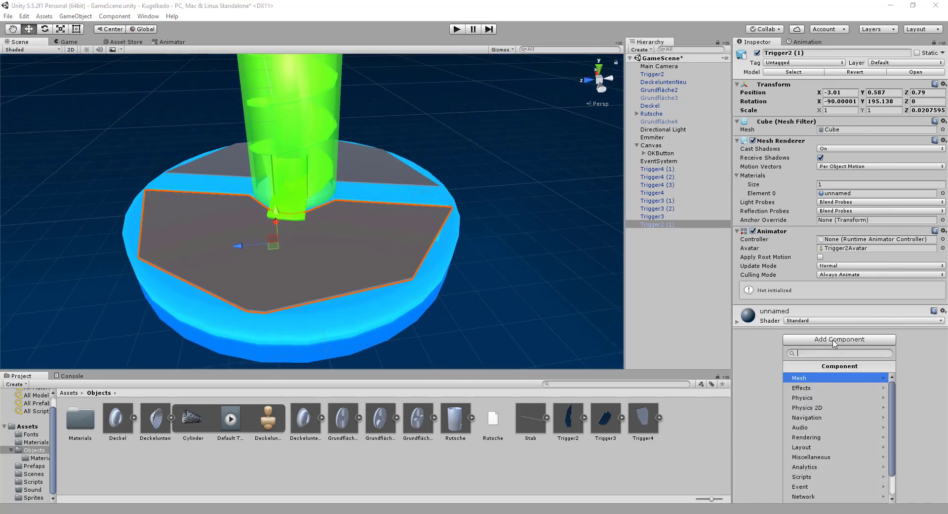
click(825, 401)
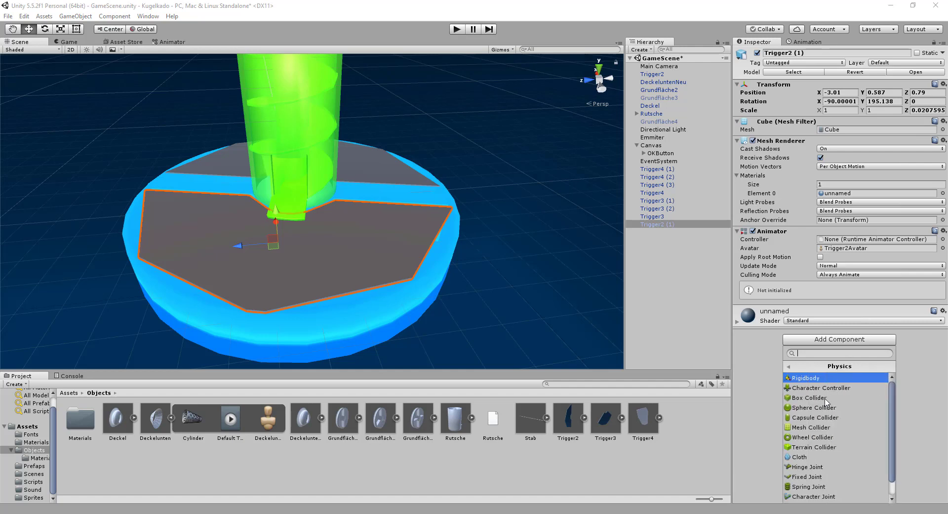
click(826, 427)
click(820, 315)
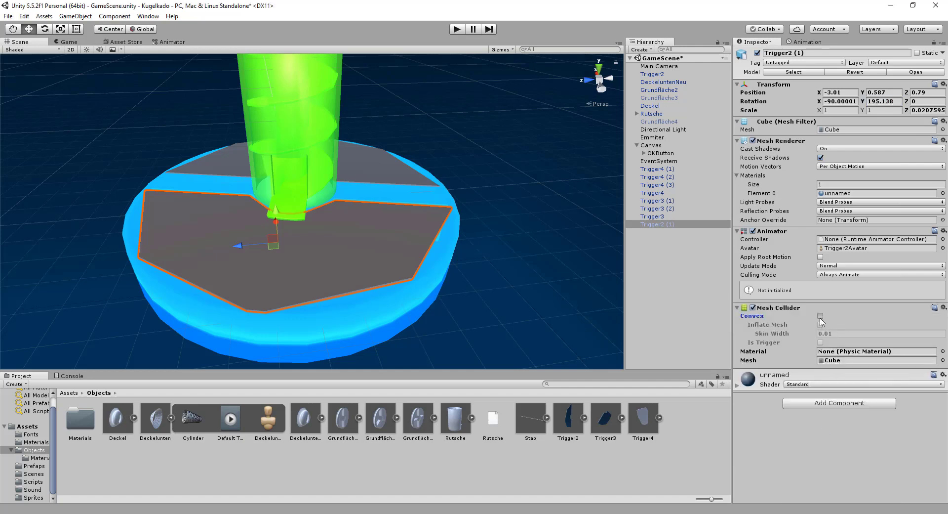
click(820, 342)
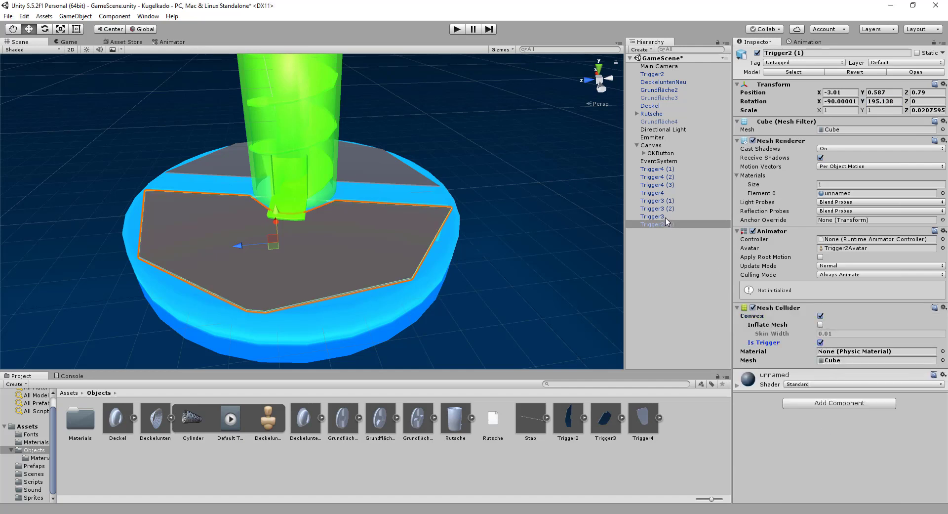
Move Trigger2 to the Hierarchy bottom and give it a convex trigger Mesh Collider
double_click(651, 73)
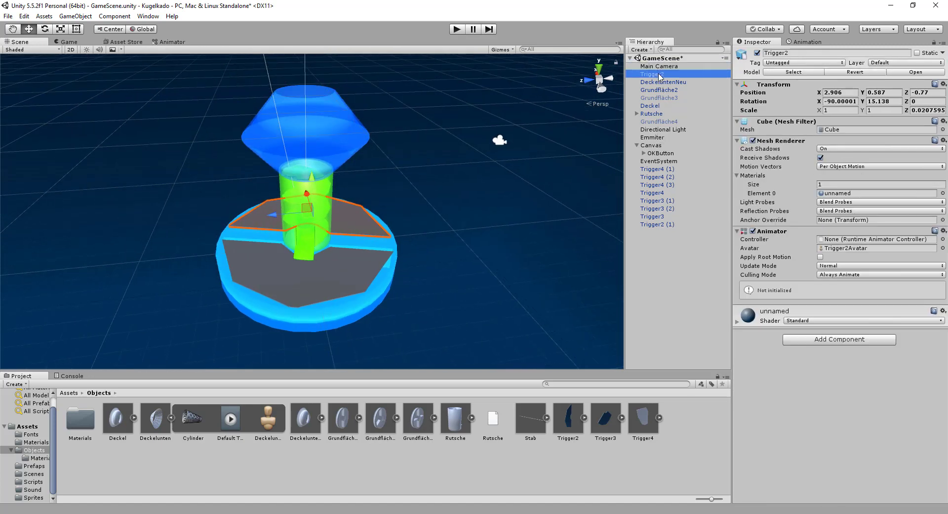
drag(658, 75, 664, 242)
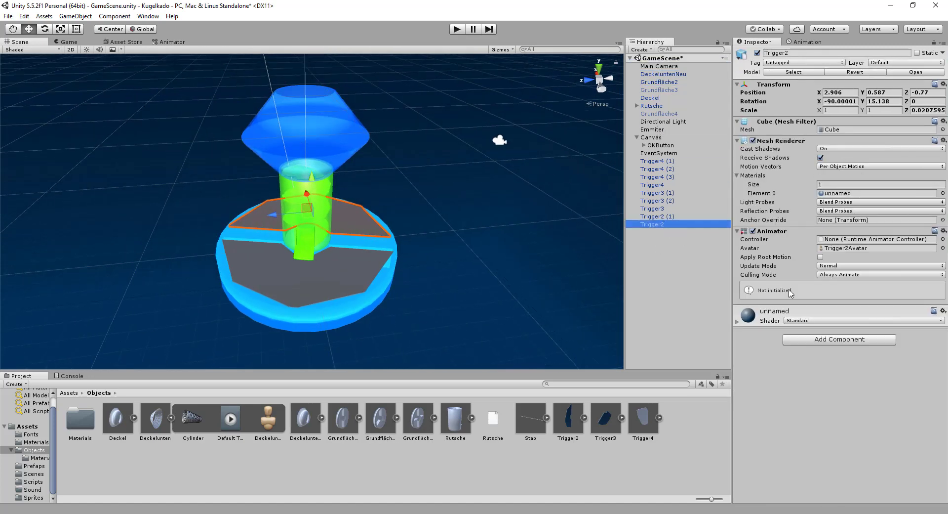
click(838, 340)
click(826, 398)
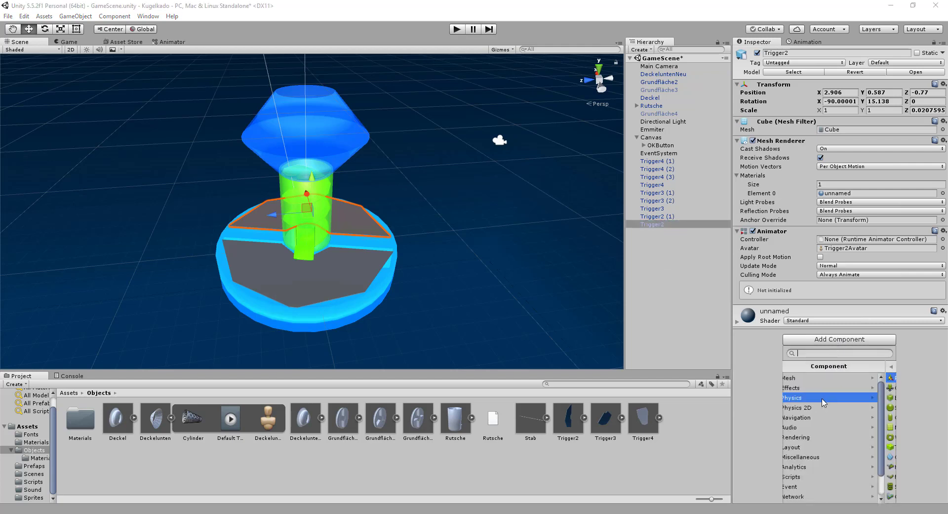
click(820, 428)
click(820, 315)
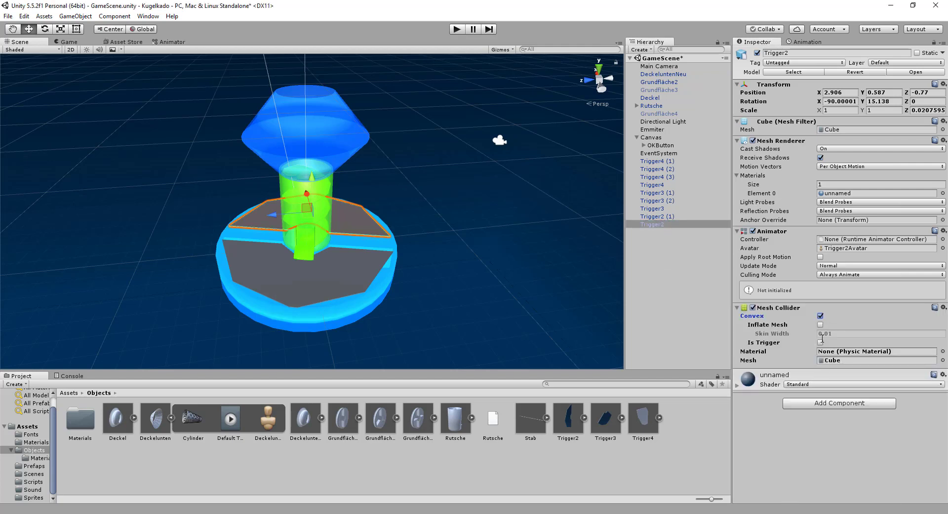
click(820, 343)
click(45, 473)
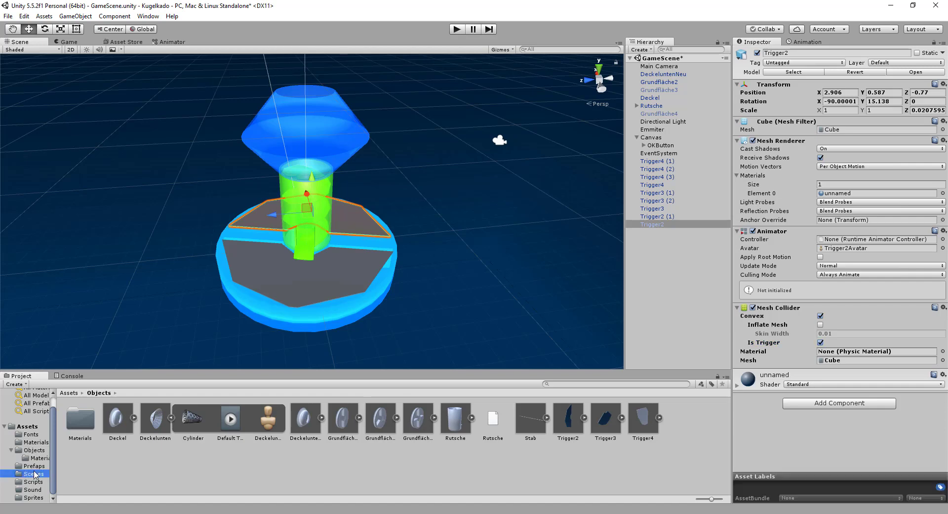
Attach the AuffangTriggerController script to Trigger2 with Gc set to Main Camera
click(30, 481)
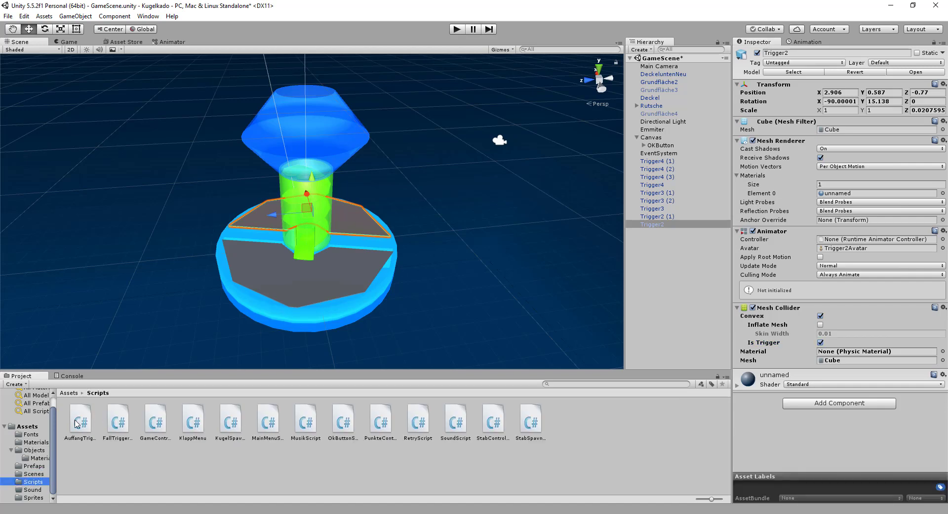
drag(77, 423, 828, 443)
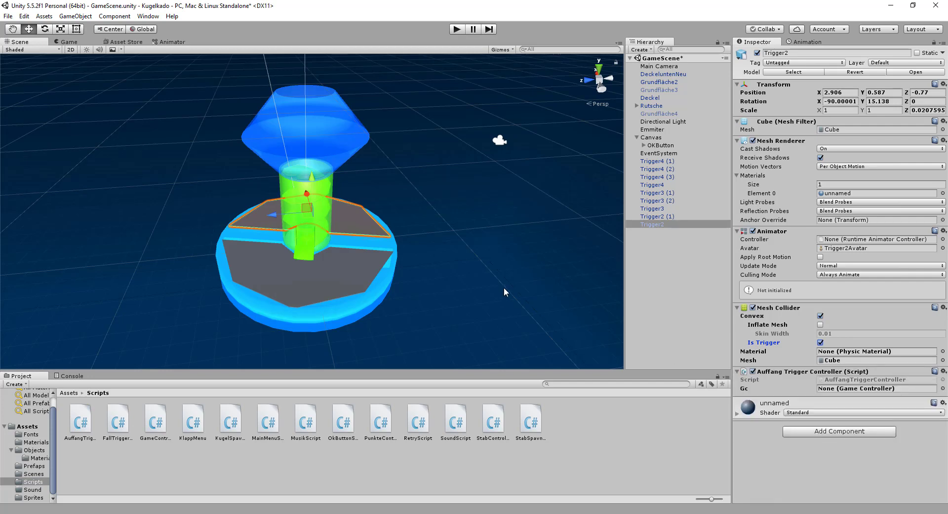
drag(657, 70, 876, 388)
Attach AuffangTriggerController (Gc = Main Camera) to Trigger2 (1) and apply the EmptyTrigger material
click(350, 267)
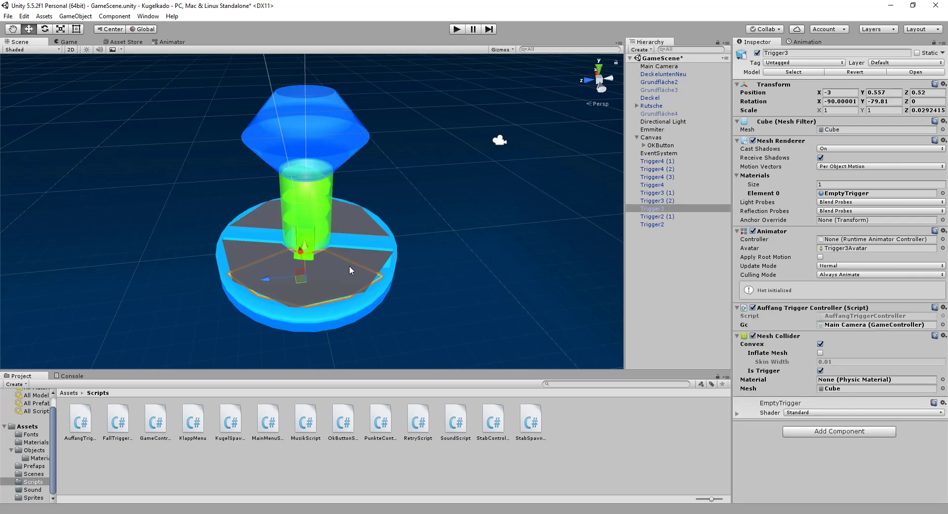
click(380, 254)
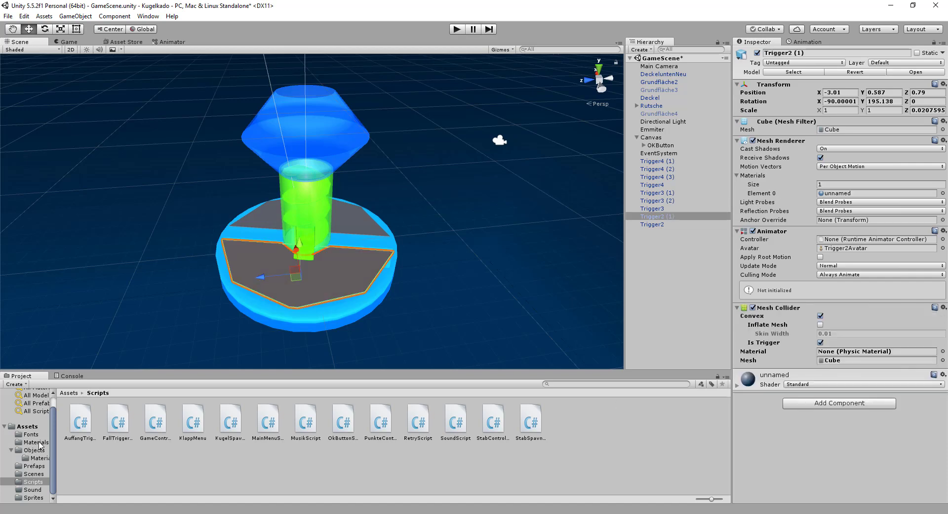
drag(81, 422, 796, 431)
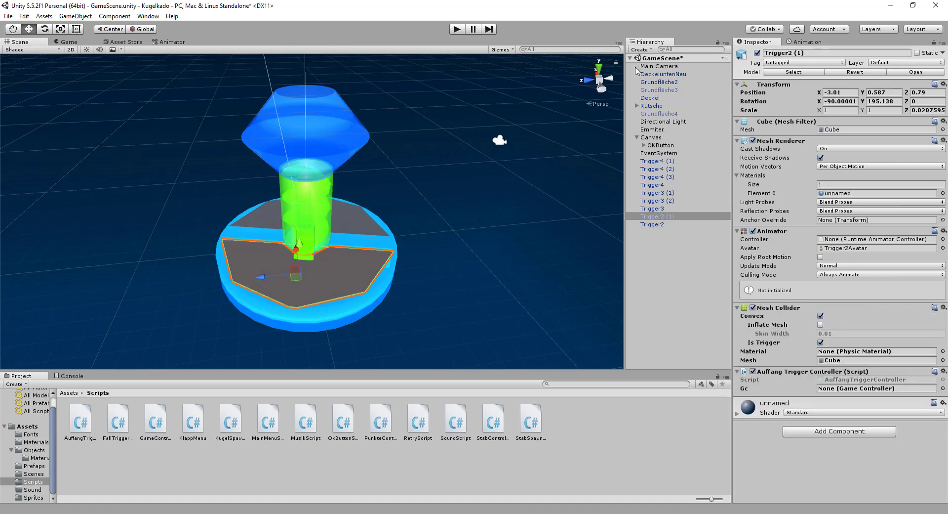
drag(648, 66, 833, 390)
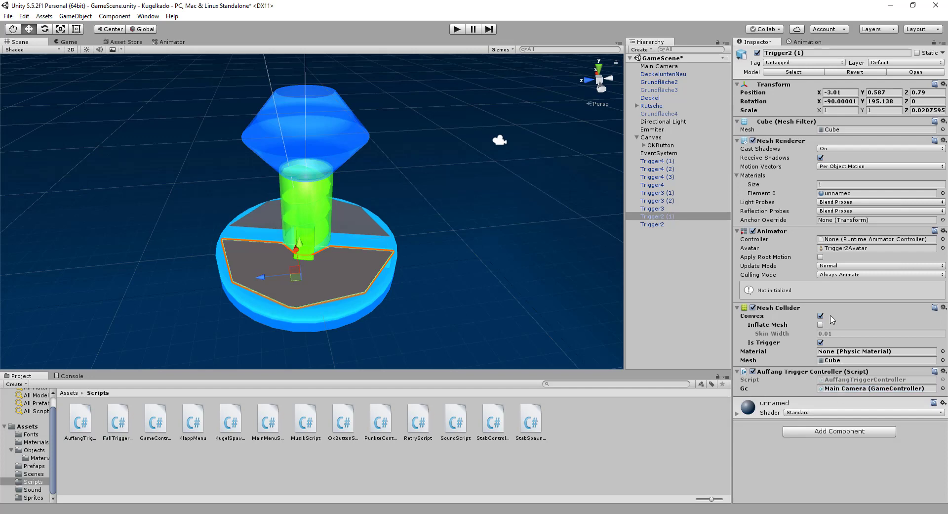
click(39, 442)
drag(80, 417, 379, 269)
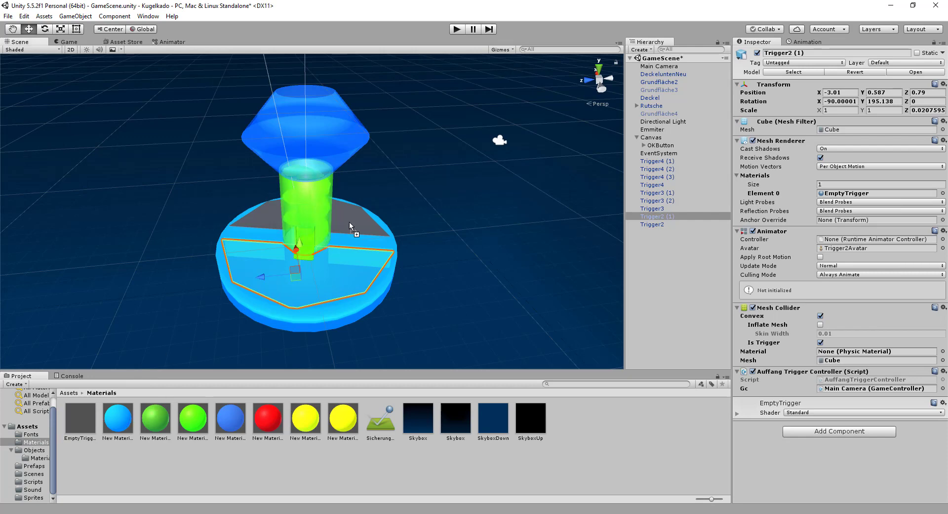
Select the Trigger2 plate and drag the EmptyTrigger material onto its Inspector
drag(368, 226, 354, 214)
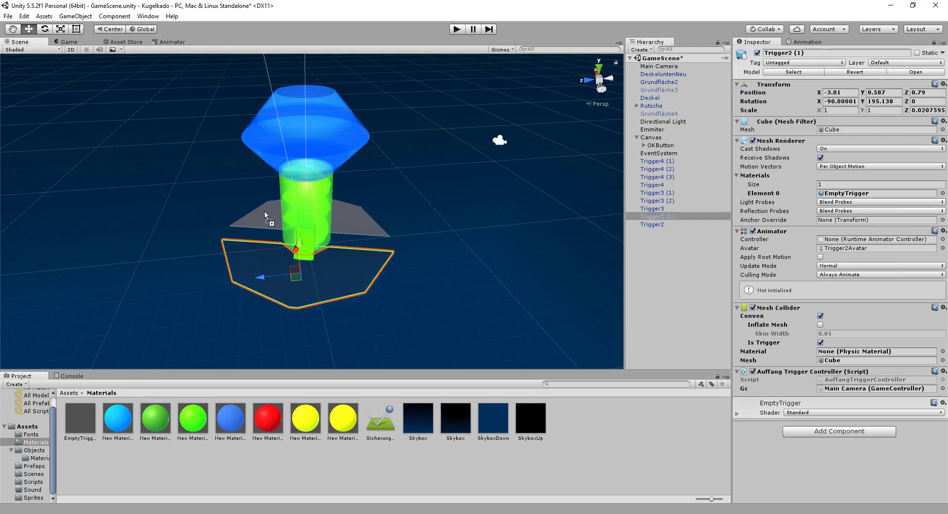
mouse_move(271, 238)
mouse_down()
mouse_move(135, 147)
mouse_move(397, 265)
mouse_move(390, 279)
mouse_up()
click(366, 265)
click(296, 215)
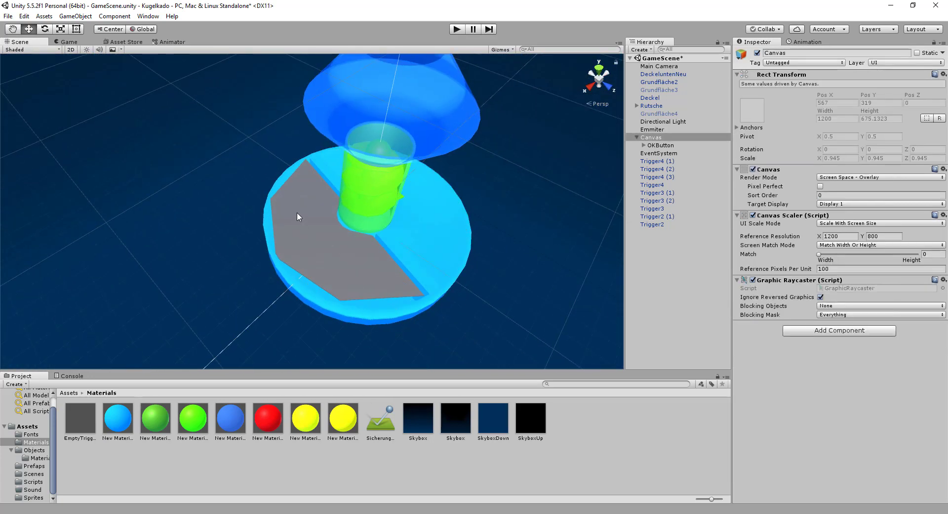
click(303, 182)
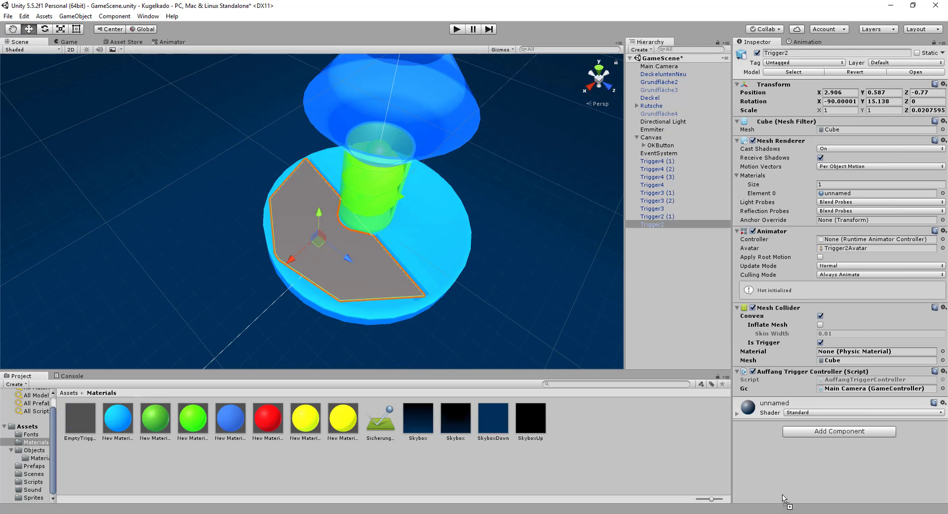
drag(80, 418, 790, 483)
alt+drag(221, 234, 153, 206)
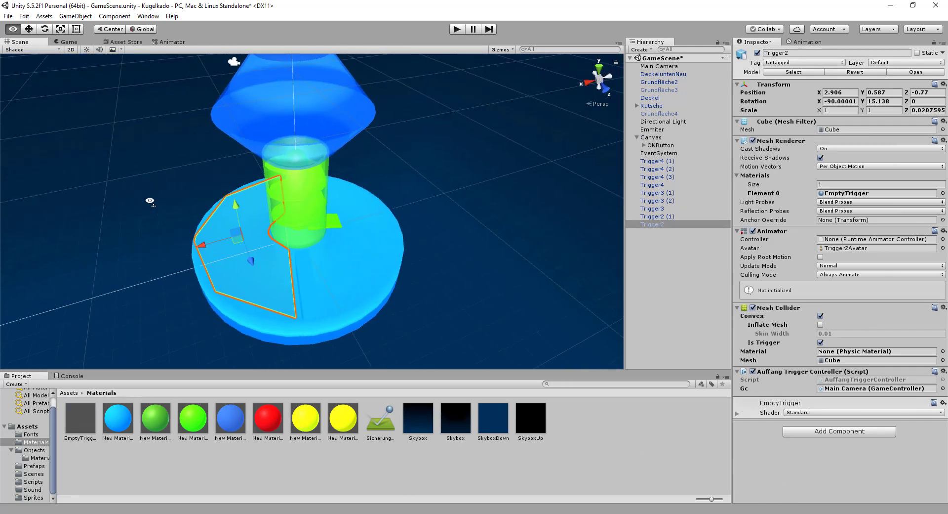
Deactivate the Grundfläche2 base disk and activate Grundfläche4 to show its disk instead
click(669, 82)
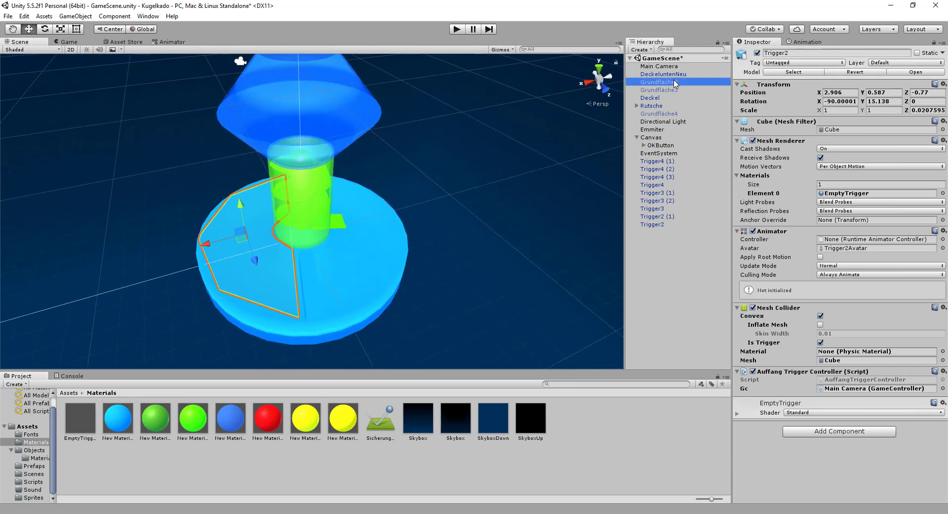
click(757, 53)
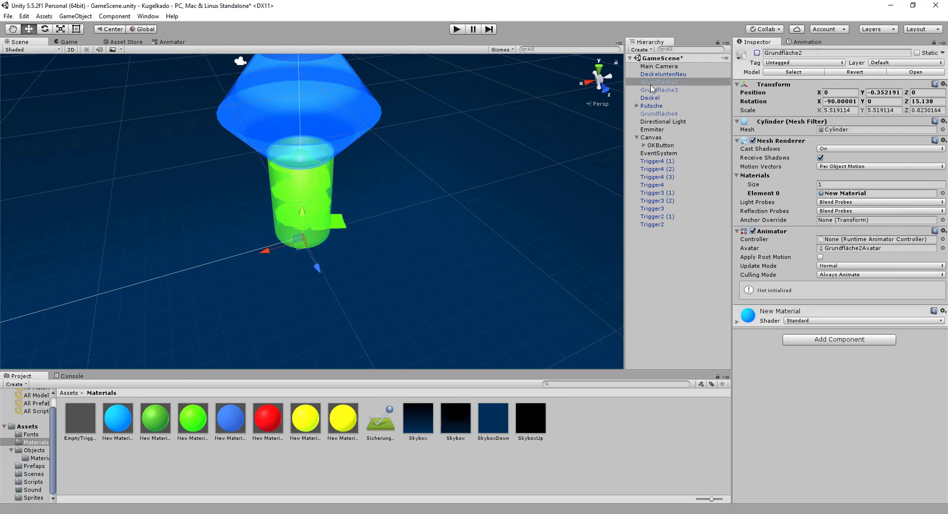
click(659, 114)
click(757, 53)
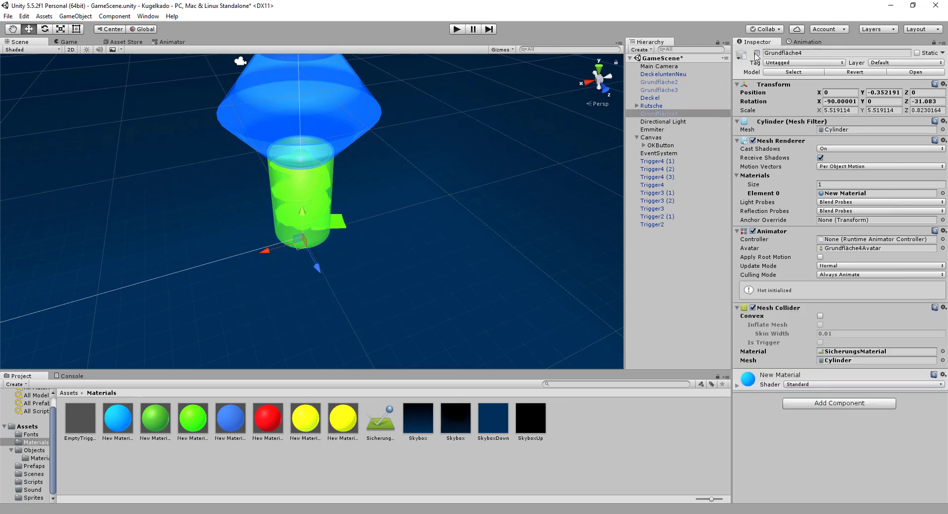
mouse_move(452, 226)
alt+mouse_down()
mouse_move(466, 225)
mouse_move(347, 241)
alt+mouse_up()
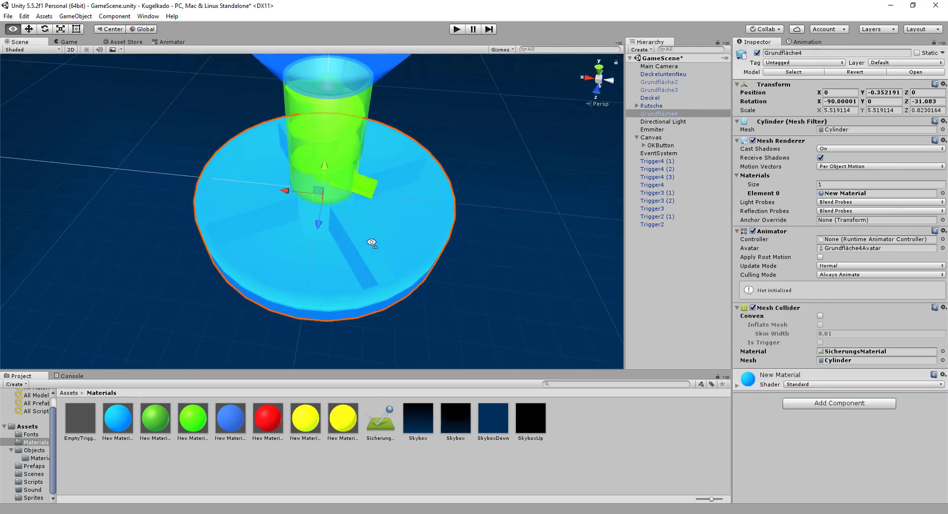